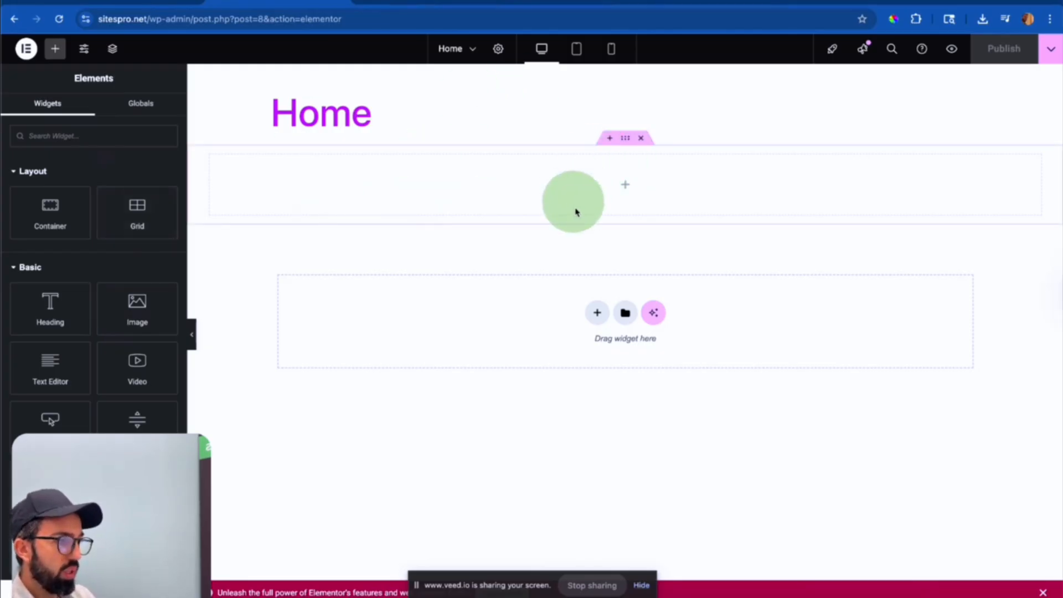
Delete the empty container below the Home title and add a Flexbox container with a single-column, downward structure.
{"action": "left_click", "coordinate": [641, 139]}
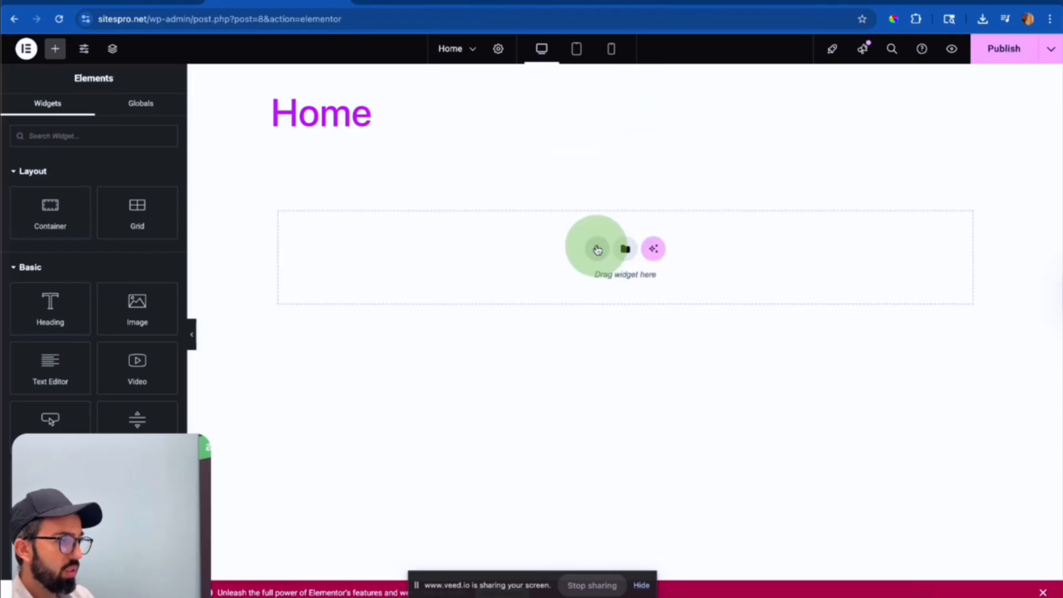
{"action": "left_click", "coordinate": [597, 251]}
{"action": "left_click", "coordinate": [584, 288]}
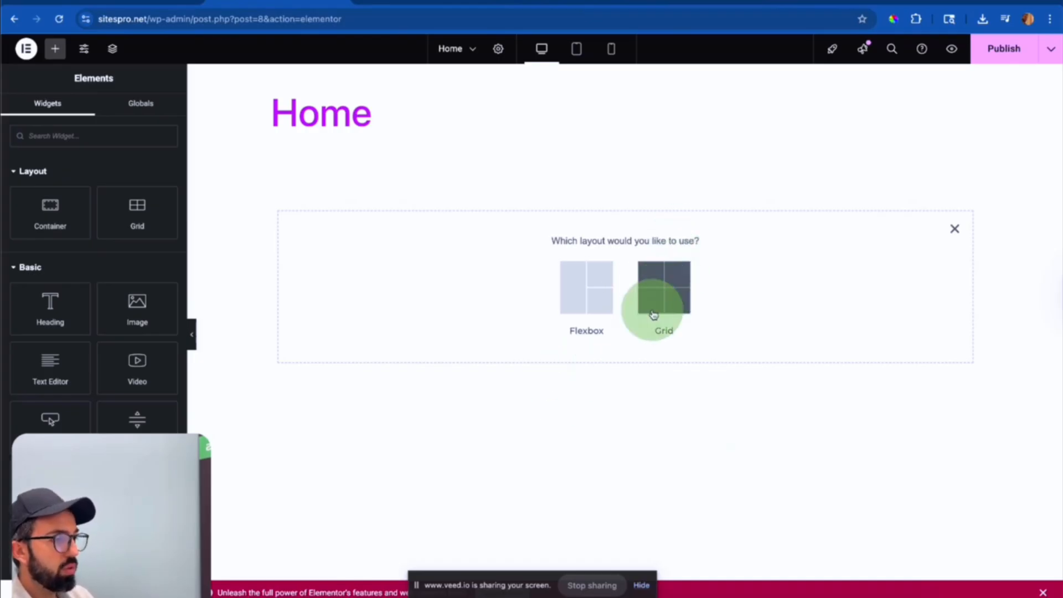
{"action": "left_click", "coordinate": [583, 298]}
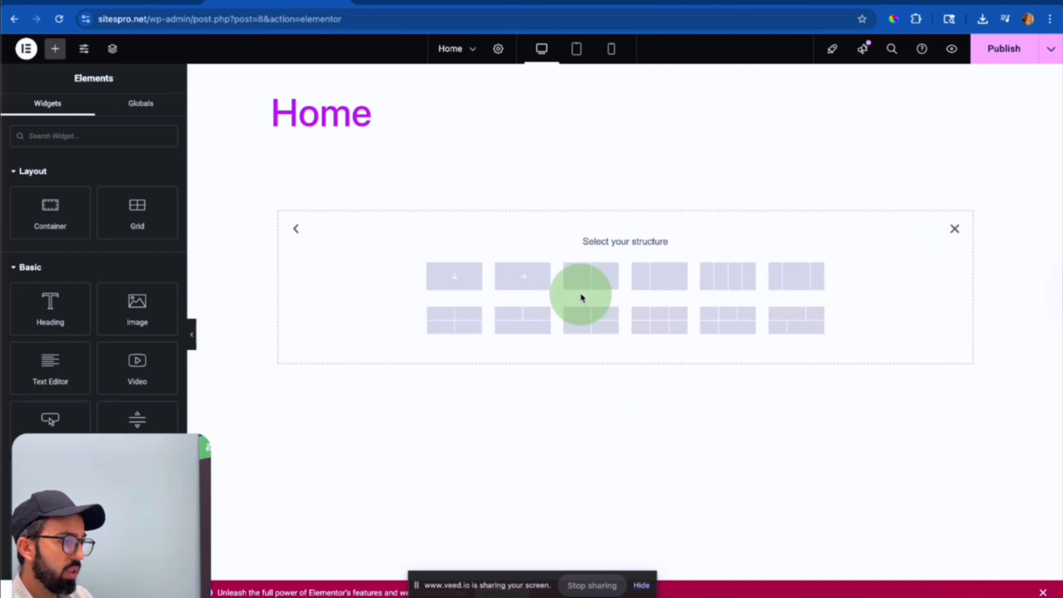
{"action": "left_click", "coordinate": [457, 277]}
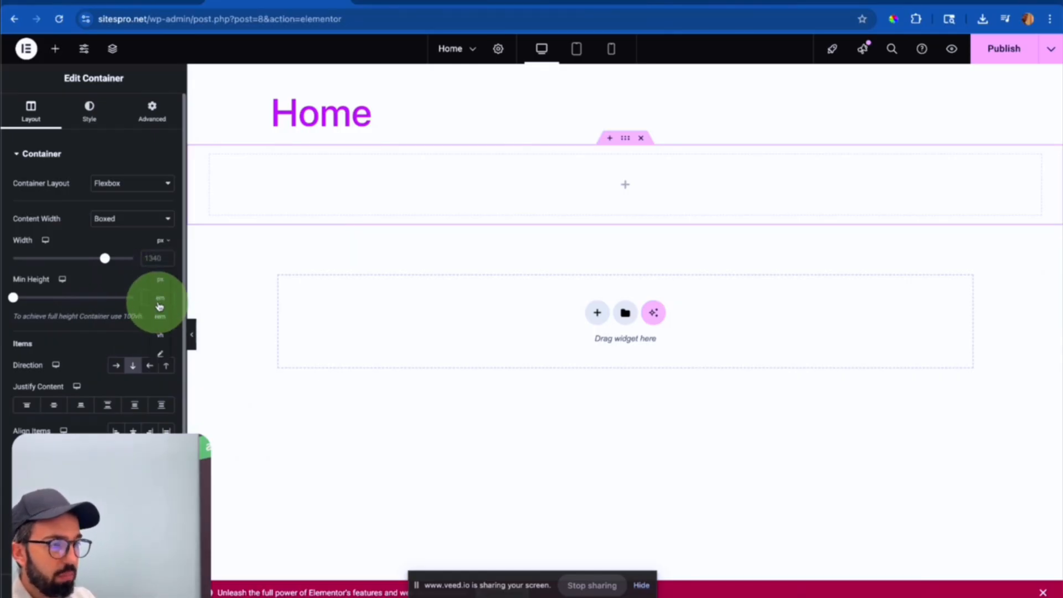
Try a minimum height of 100 vh on the container, and clear it by switching the unit back to px.
{"action": "left_click", "coordinate": [160, 335]}
{"action": "left_click", "coordinate": [154, 299]}
{"action": "type", "text": "100"}
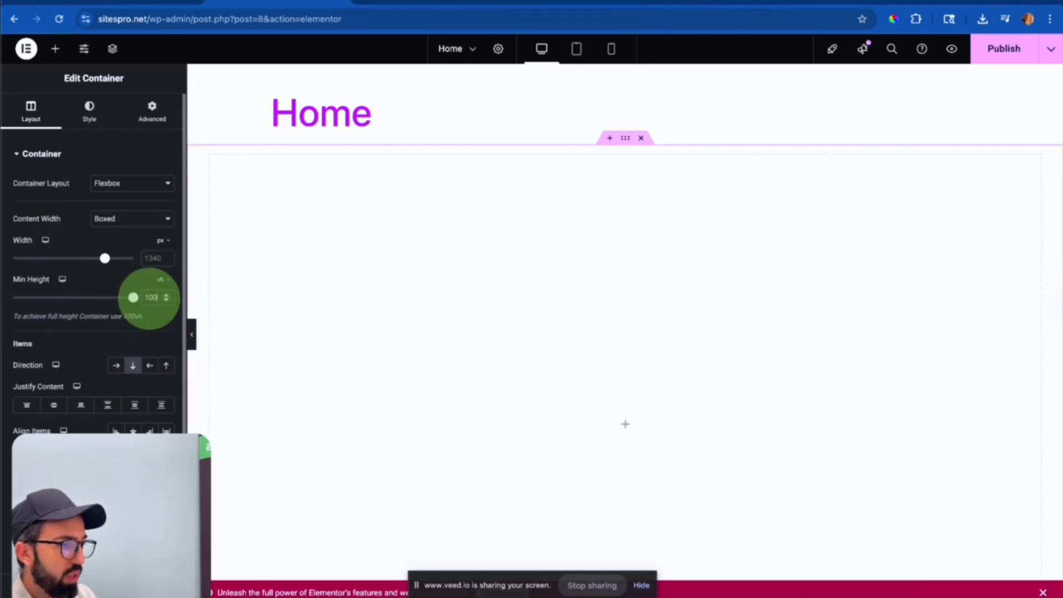
{"action": "scroll", "coordinate": [687, 293], "scroll_direction": "down", "scroll_amount": 2}
{"action": "scroll", "coordinate": [683, 302], "scroll_direction": "down", "scroll_amount": 1}
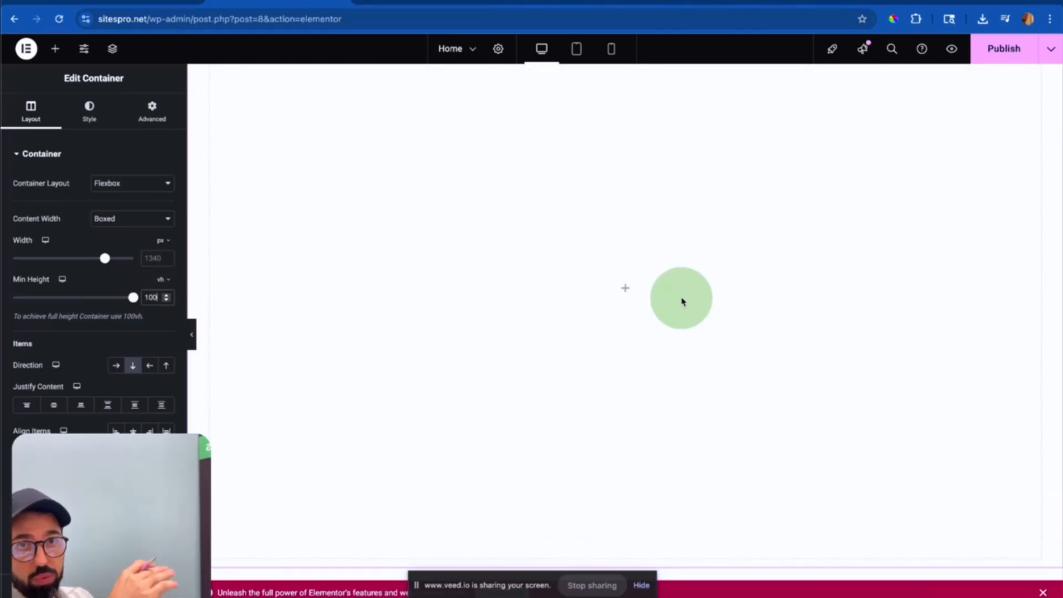
{"action": "left_click", "coordinate": [162, 282]}
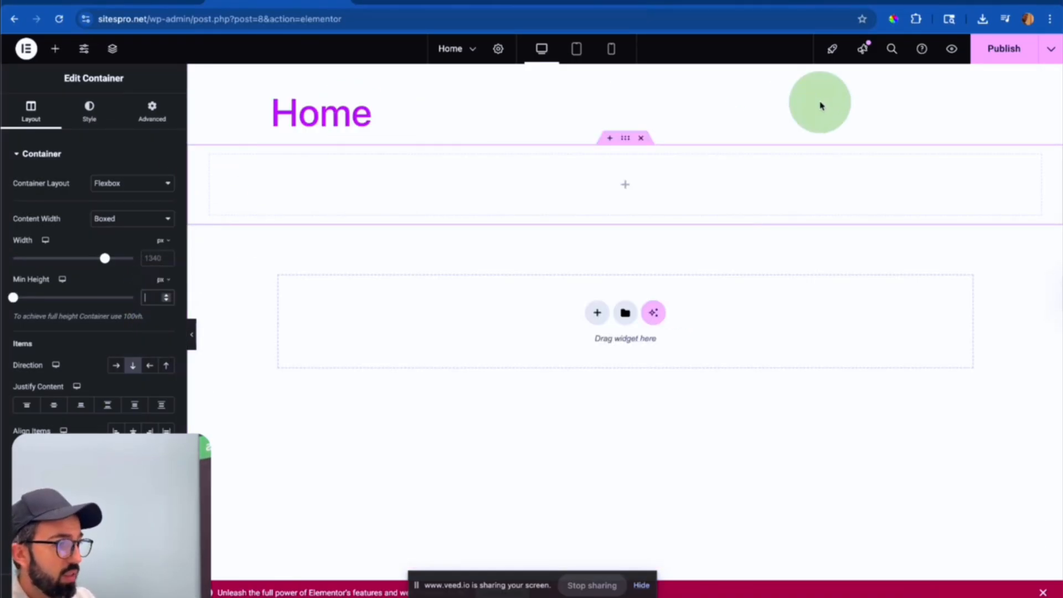
Unlink the container's padding and set it to 200 px top and bottom and 24 px right and left.
{"action": "left_click", "coordinate": [150, 109]}
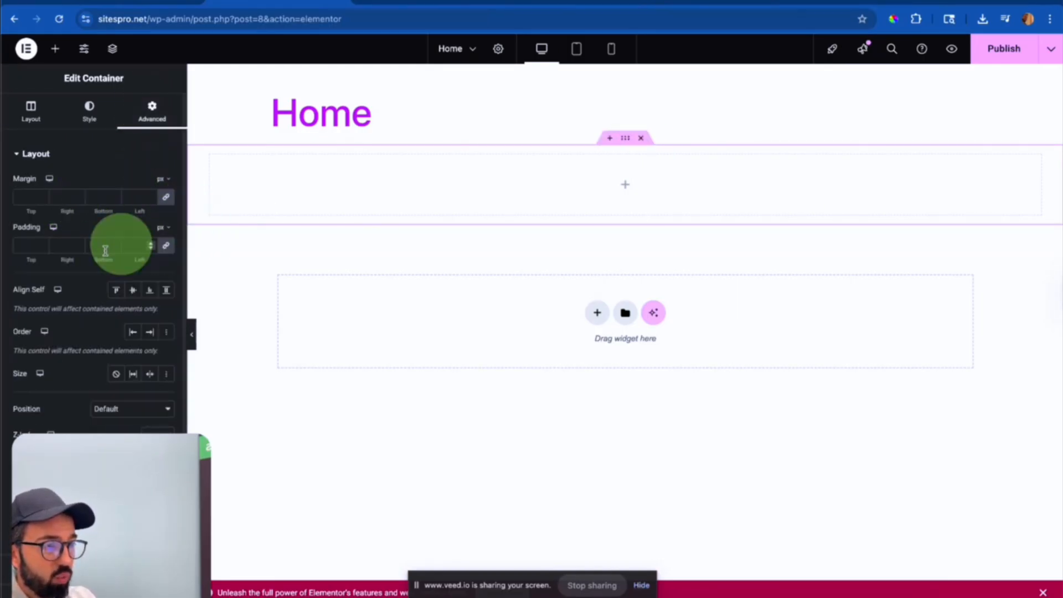
{"action": "left_click", "coordinate": [166, 246]}
{"action": "left_click_drag", "start_coordinate": [34, 246], "coordinate": [5, 251]}
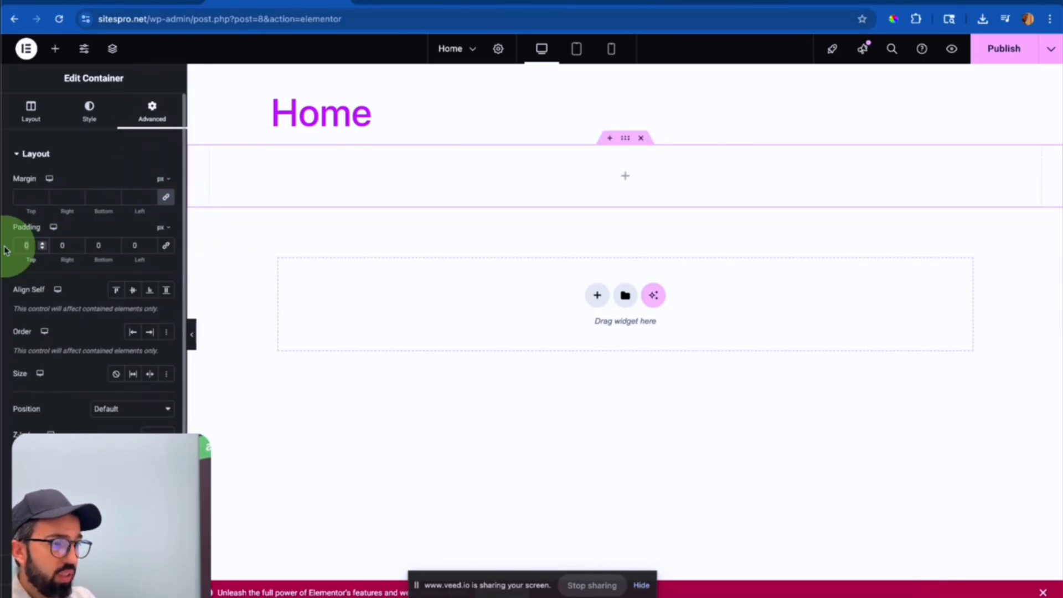
{"action": "type", "text": "200"}
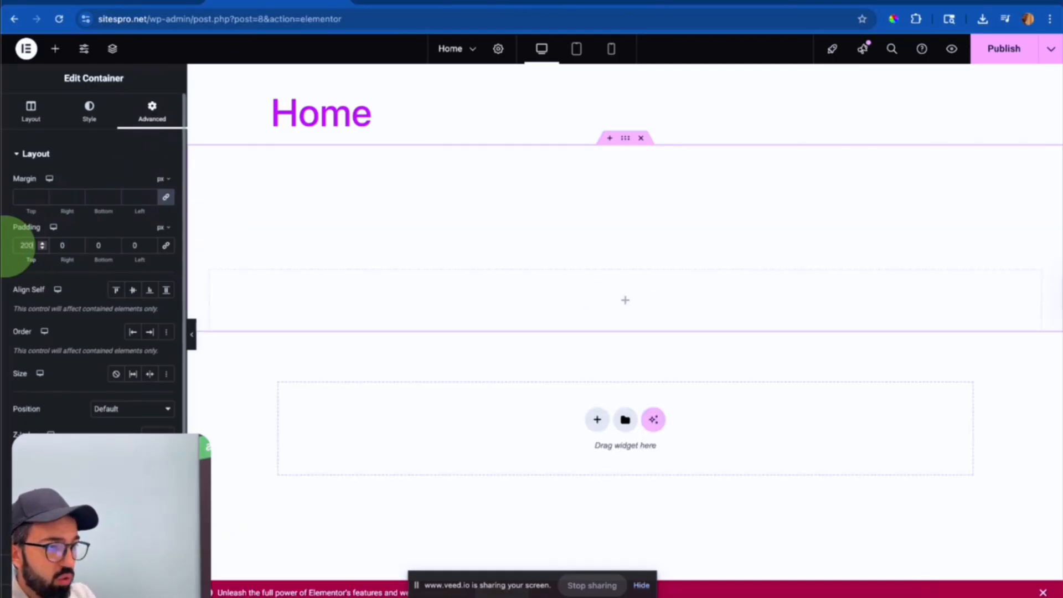
{"action": "left_click", "coordinate": [100, 245]}
{"action": "type", "text": "200"}
{"action": "left_click", "coordinate": [62, 245]}
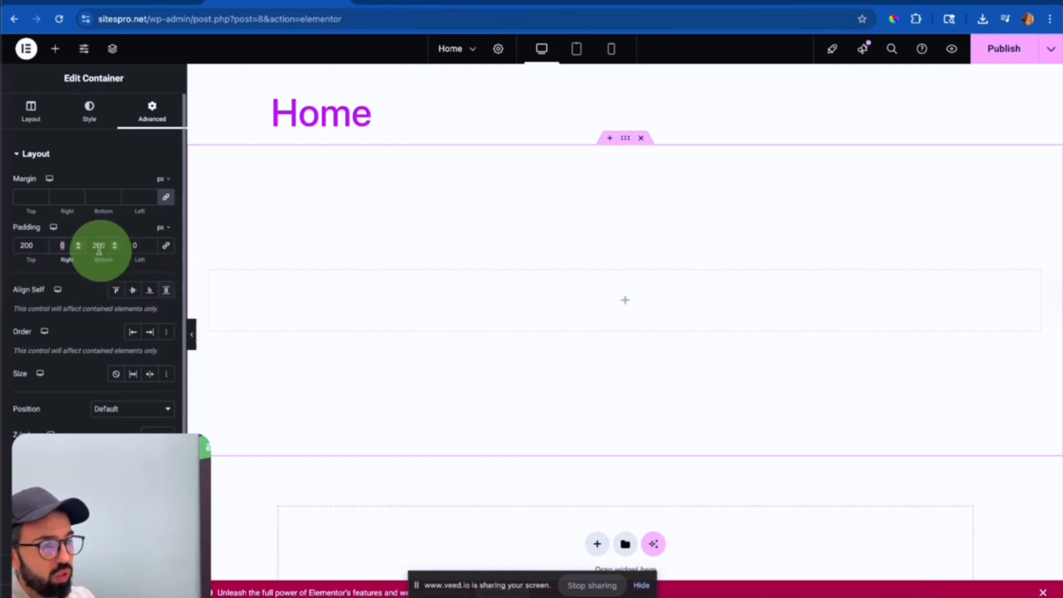
{"action": "type", "text": "24"}
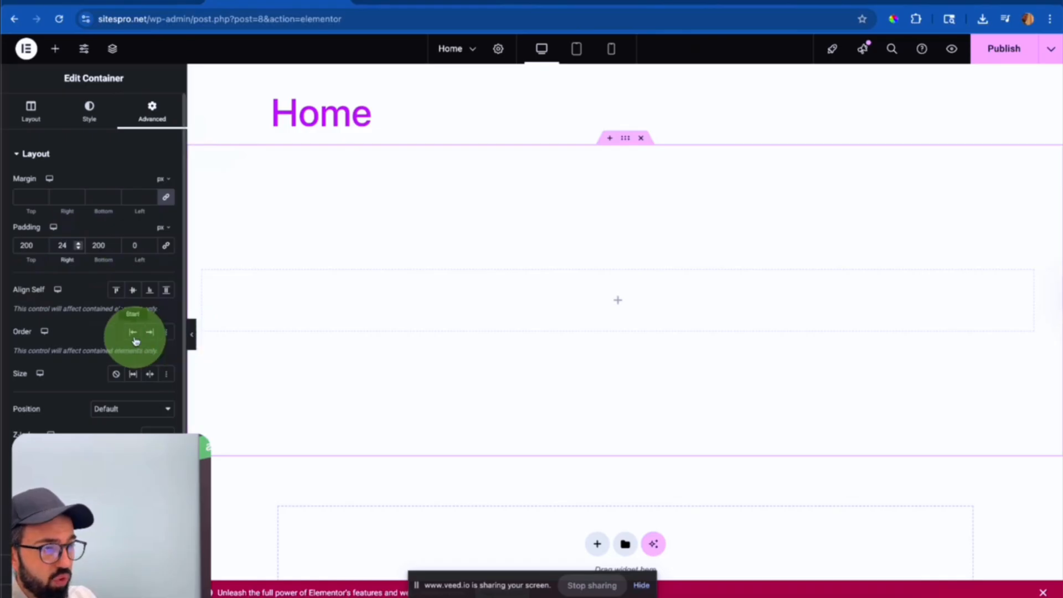
{"action": "left_click", "coordinate": [135, 245]}
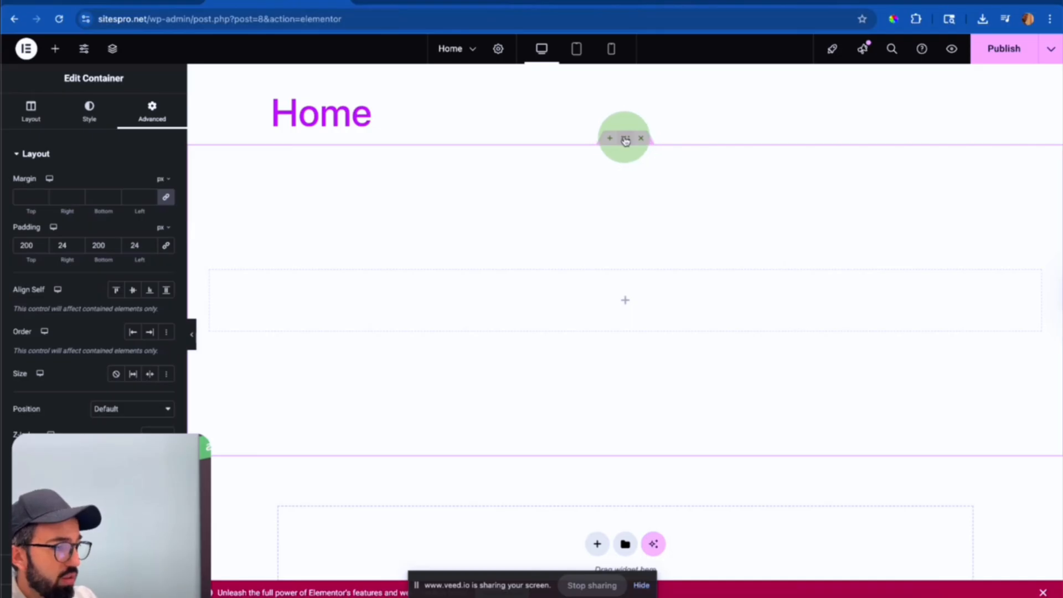
Give the container a classic background using the image pyg_cover.jpg, with its position set to Center Center.
{"action": "left_click", "coordinate": [80, 115]}
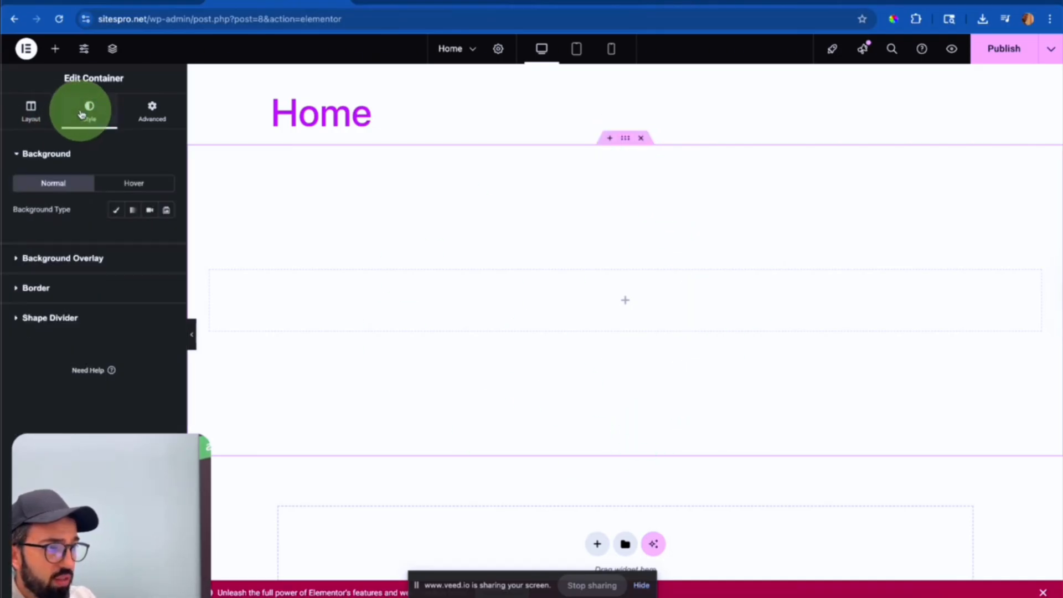
{"action": "left_click", "coordinate": [117, 211]}
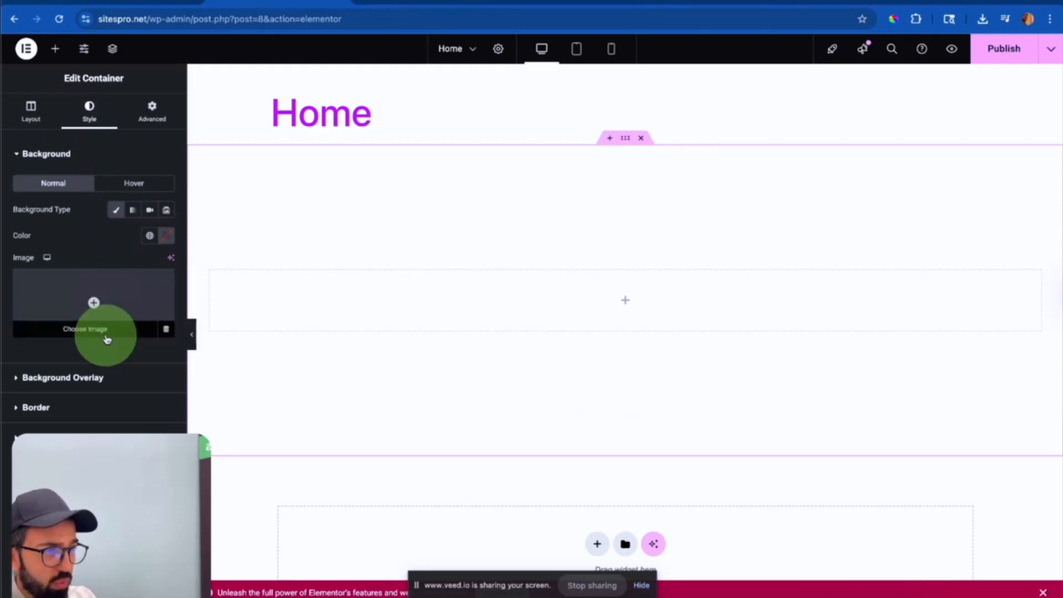
{"action": "left_click", "coordinate": [96, 330]}
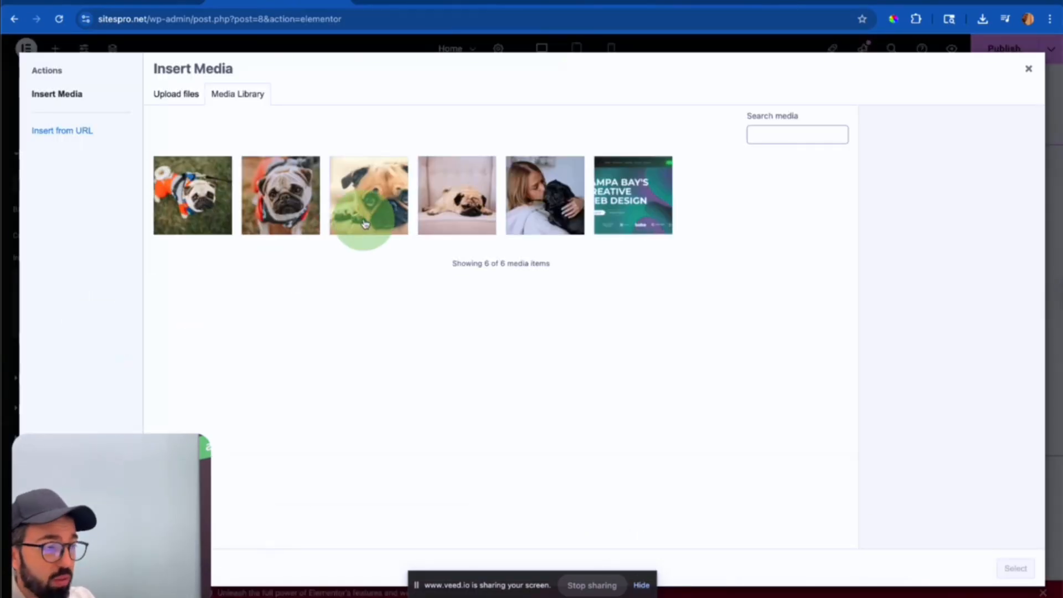
{"action": "left_click", "coordinate": [191, 195]}
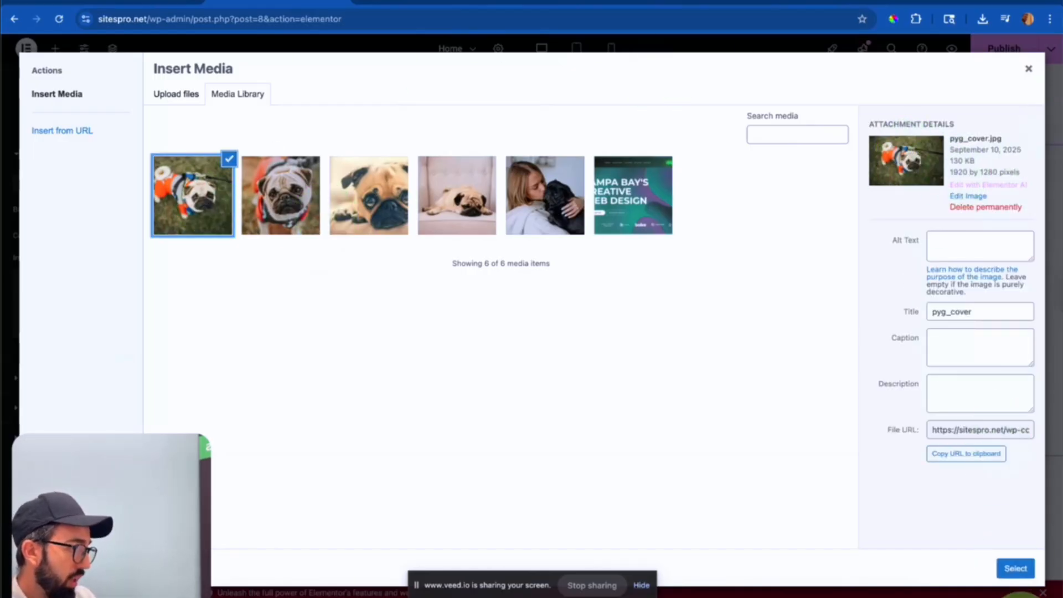
{"action": "left_click", "coordinate": [1016, 571]}
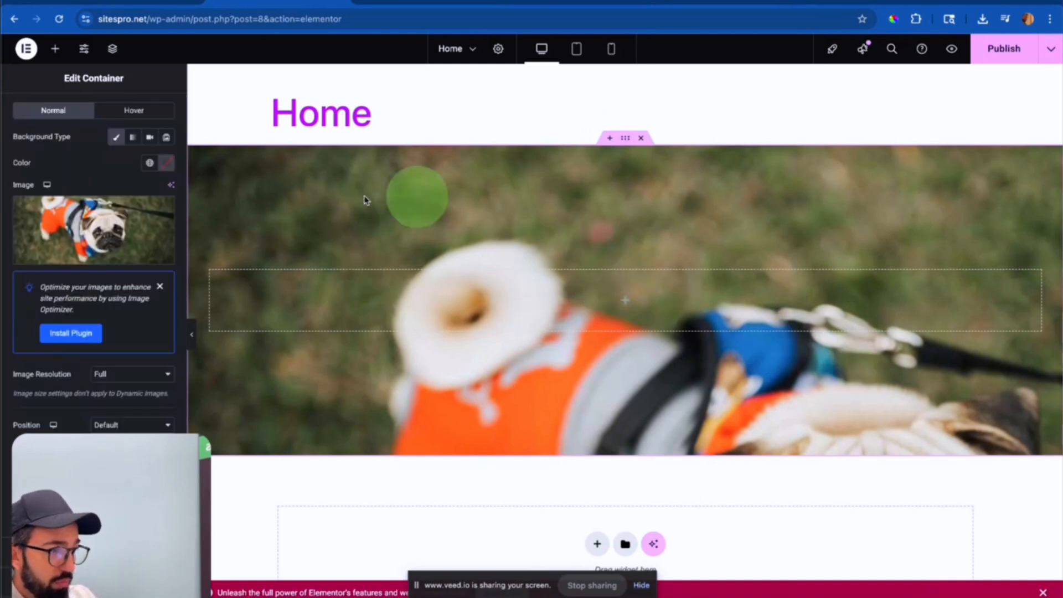
{"action": "left_click", "coordinate": [119, 424]}
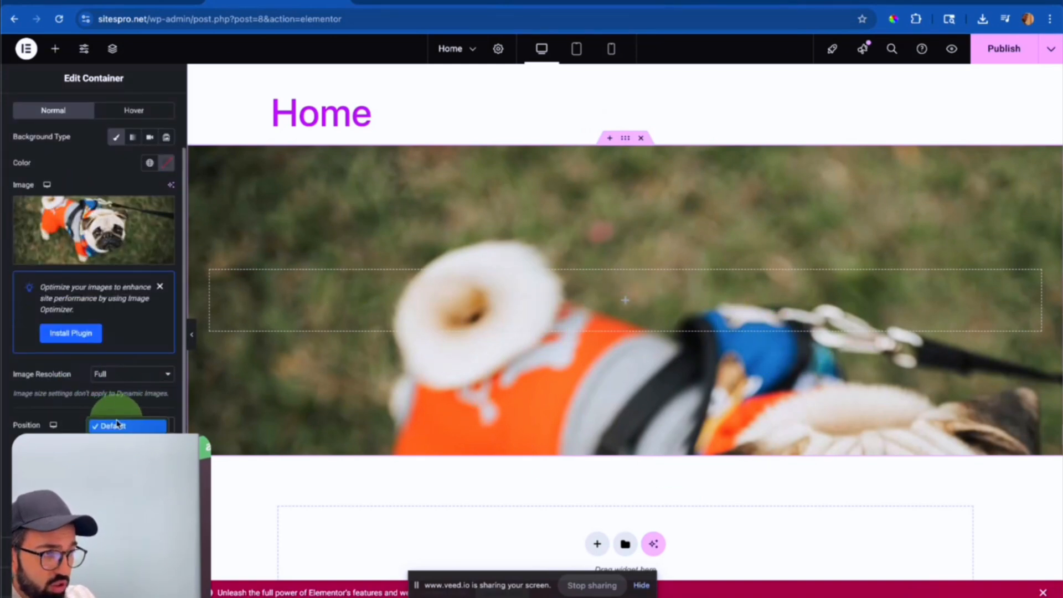
{"action": "left_click", "coordinate": [124, 439]}
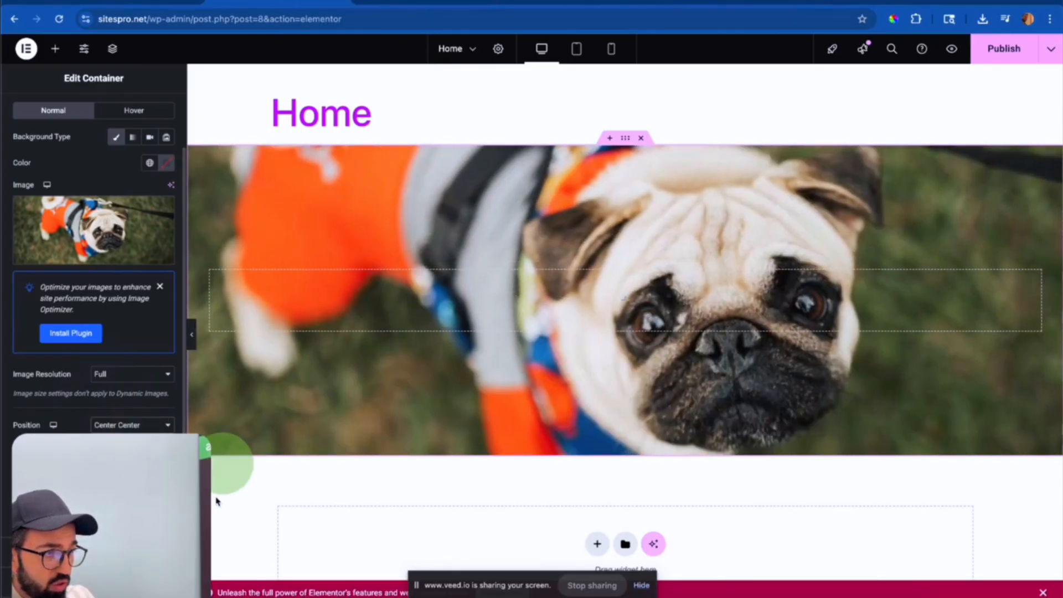
Try the Center Left and Center Right positions for the background image, and return it to Center Center.
{"action": "left_click", "coordinate": [145, 426]}
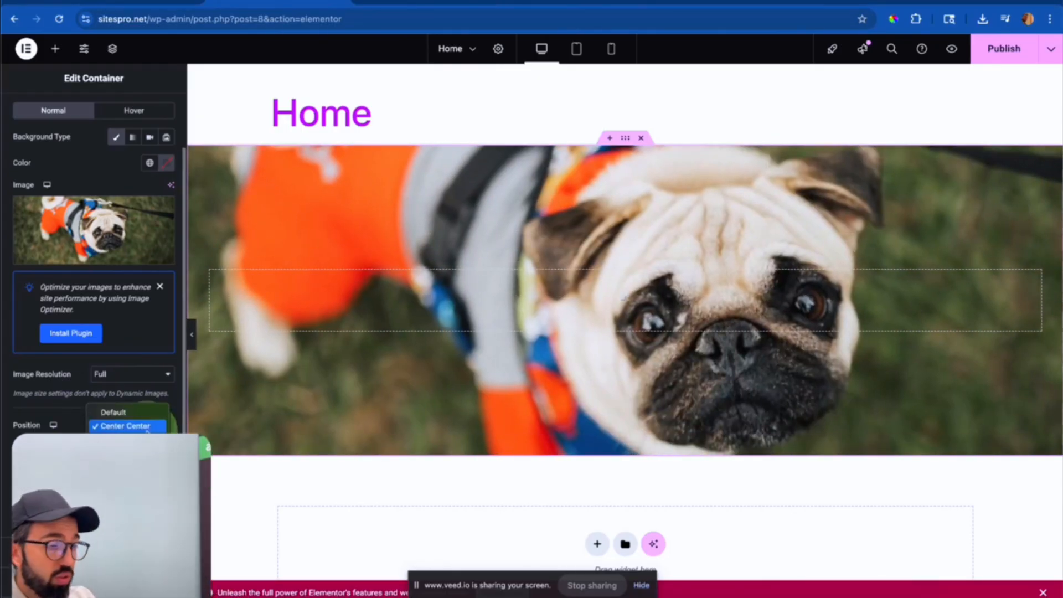
{"action": "left_click", "coordinate": [125, 440]}
{"action": "left_click", "coordinate": [127, 425]}
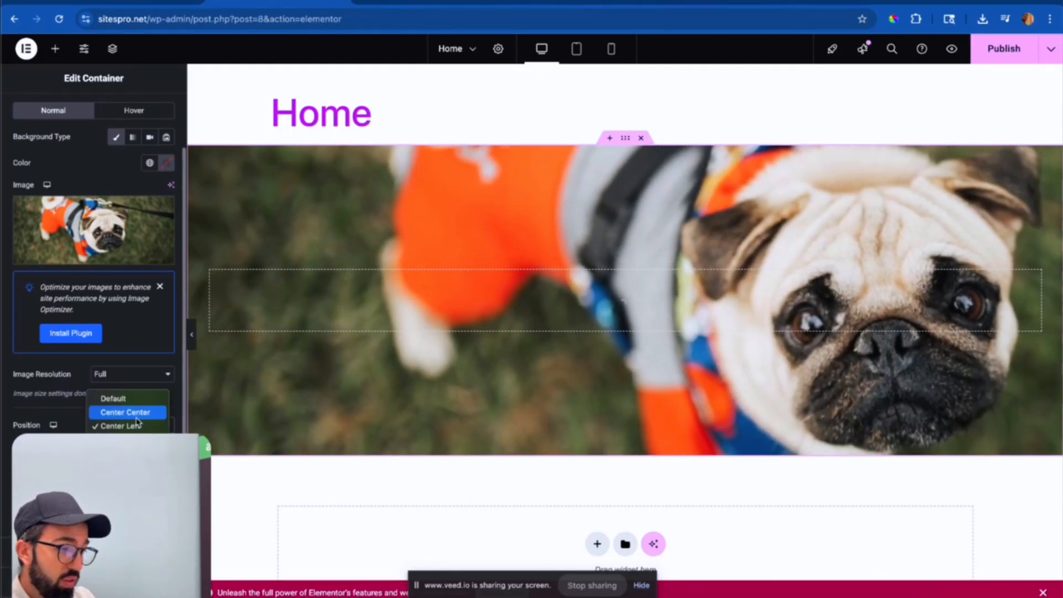
{"action": "left_click", "coordinate": [136, 439]}
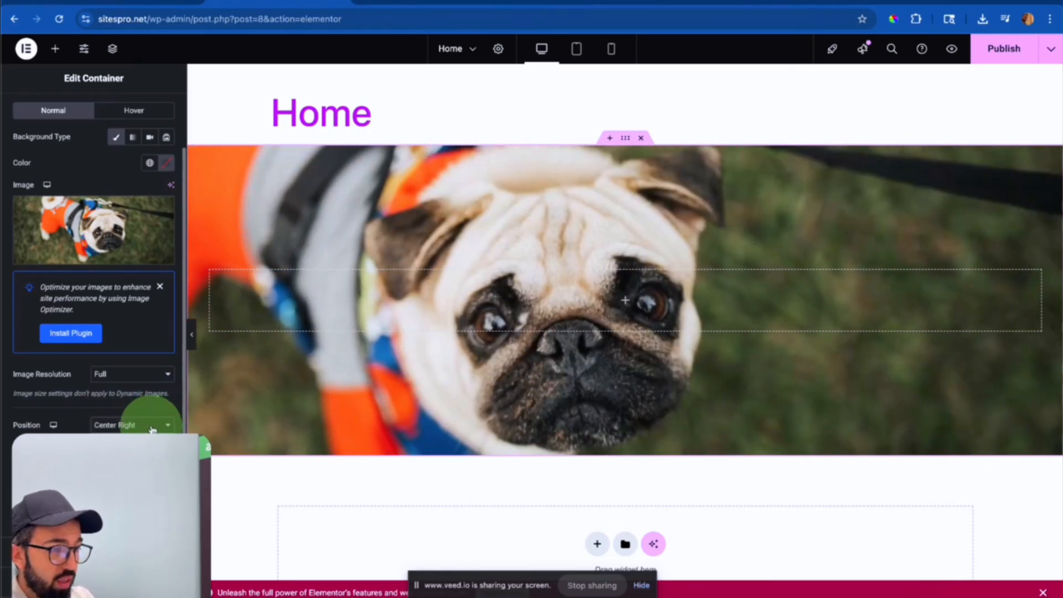
{"action": "left_click", "coordinate": [152, 429]}
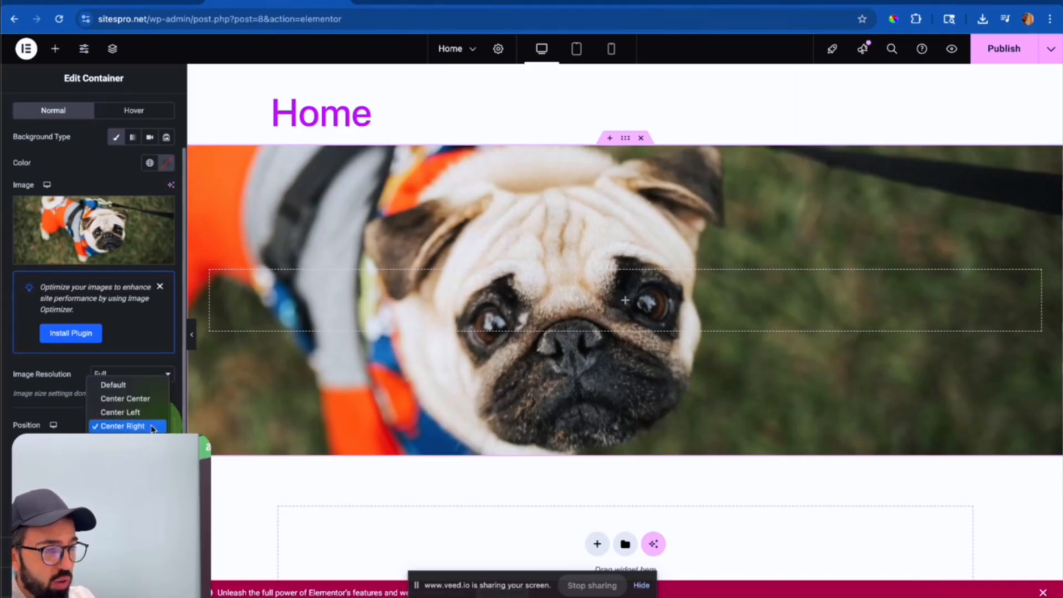
{"action": "left_click", "coordinate": [139, 405]}
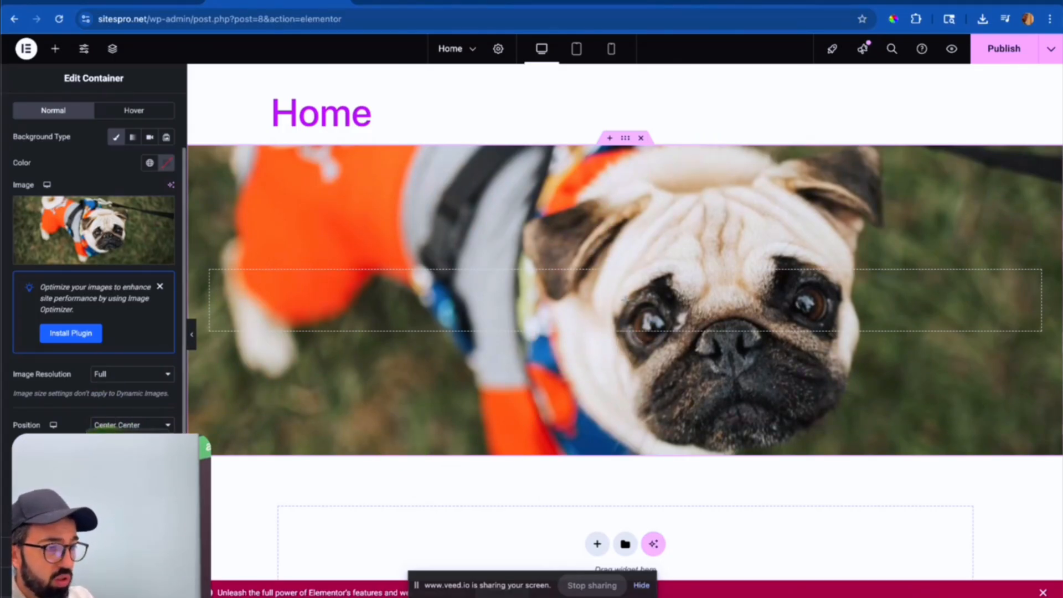
Examine how the container's background image moves with the page when scrolling.
{"action": "scroll", "coordinate": [440, 305], "scroll_direction": "down", "scroll_amount": 3}
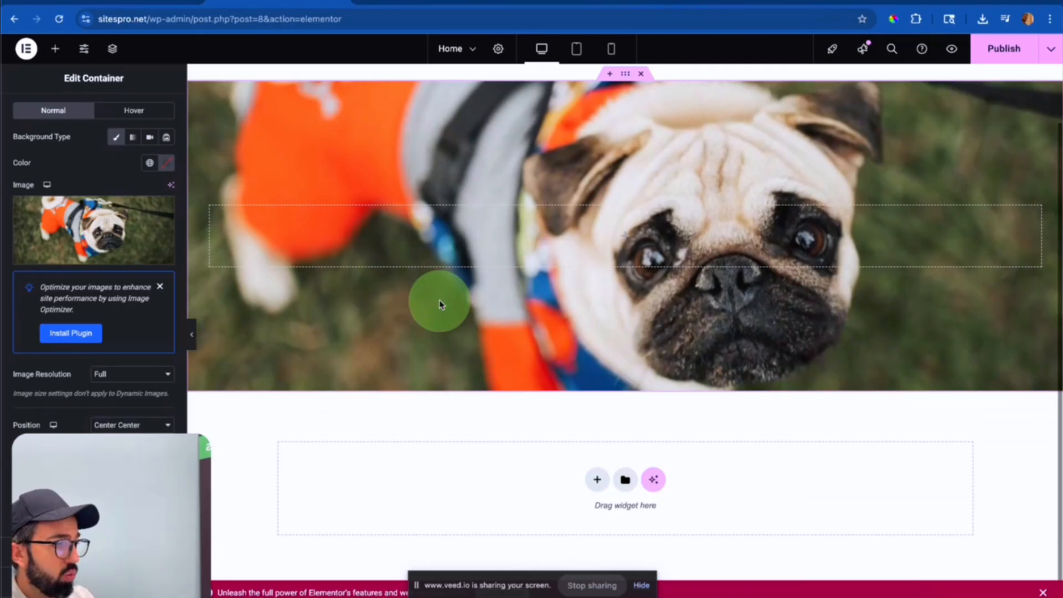
{"action": "scroll", "coordinate": [440, 304], "scroll_direction": "up", "scroll_amount": 2}
{"action": "scroll", "coordinate": [441, 304], "scroll_direction": "up", "scroll_amount": 1}
{"action": "scroll", "coordinate": [440, 304], "scroll_direction": "down", "scroll_amount": 2}
{"action": "scroll", "coordinate": [441, 304], "scroll_direction": "up", "scroll_amount": 2}
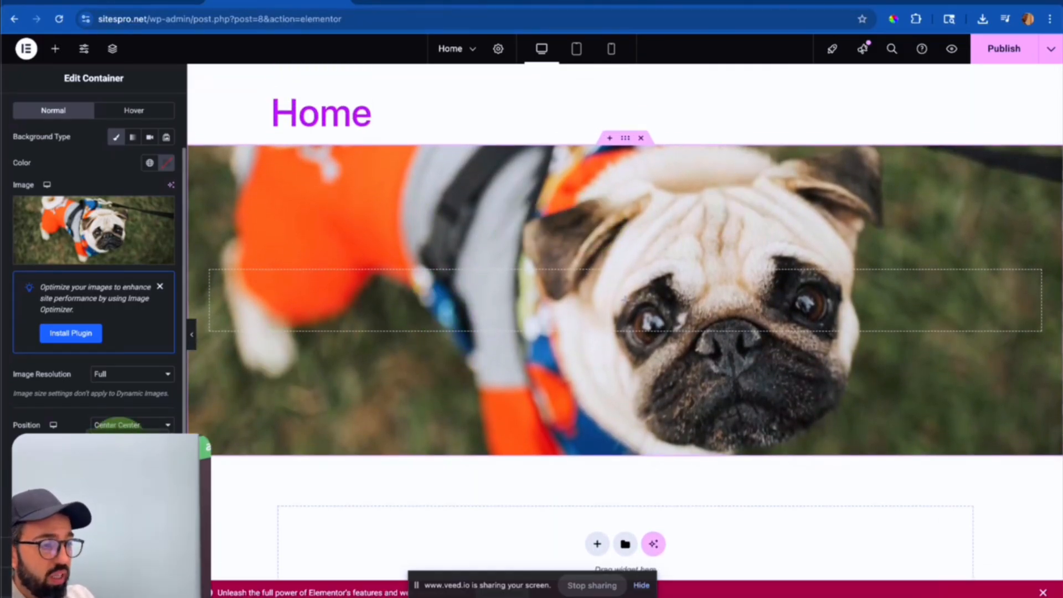
Examine the parallax effect of the container's background image with Fixed attachment while scrolling the page.
{"action": "scroll", "coordinate": [487, 367], "scroll_direction": "down", "scroll_amount": 3}
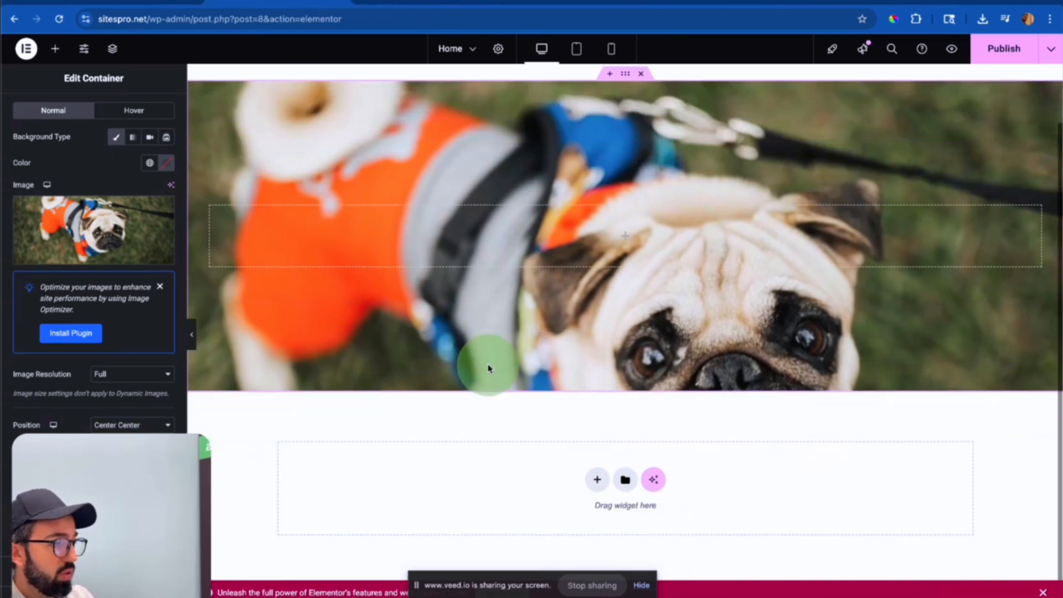
{"action": "scroll", "coordinate": [487, 367], "scroll_direction": "up", "scroll_amount": 3}
{"action": "scroll", "coordinate": [490, 369], "scroll_direction": "down", "scroll_amount": 1}
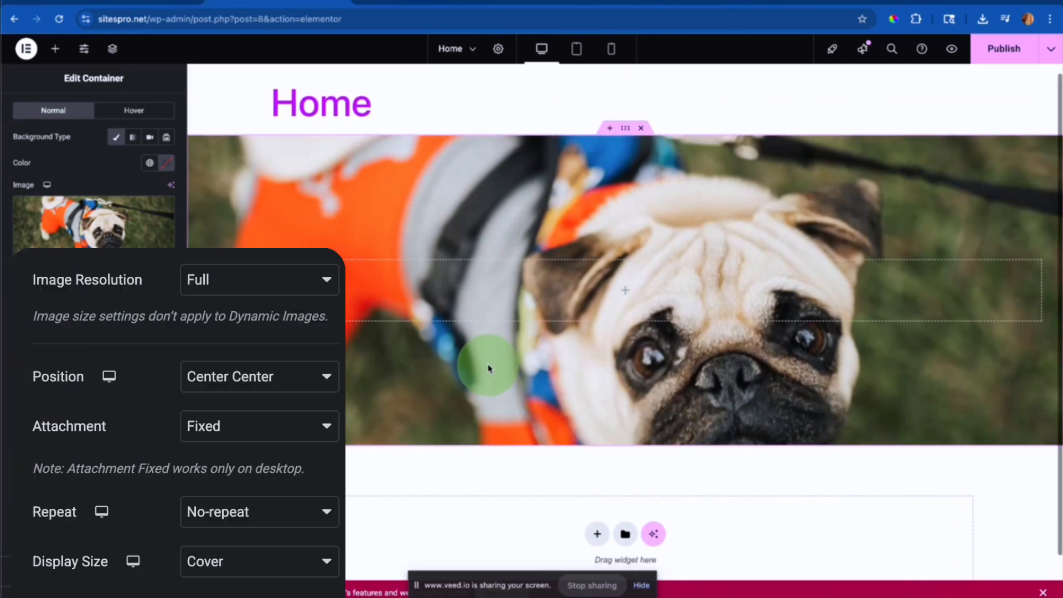
{"action": "scroll", "coordinate": [489, 368], "scroll_direction": "down", "scroll_amount": 1}
{"action": "scroll", "coordinate": [490, 369], "scroll_direction": "up", "scroll_amount": 1}
{"action": "scroll", "coordinate": [490, 368], "scroll_direction": "down", "scroll_amount": 1}
{"action": "scroll", "coordinate": [489, 369], "scroll_direction": "down", "scroll_amount": 1}
{"action": "scroll", "coordinate": [487, 361], "scroll_direction": "up", "scroll_amount": 1}
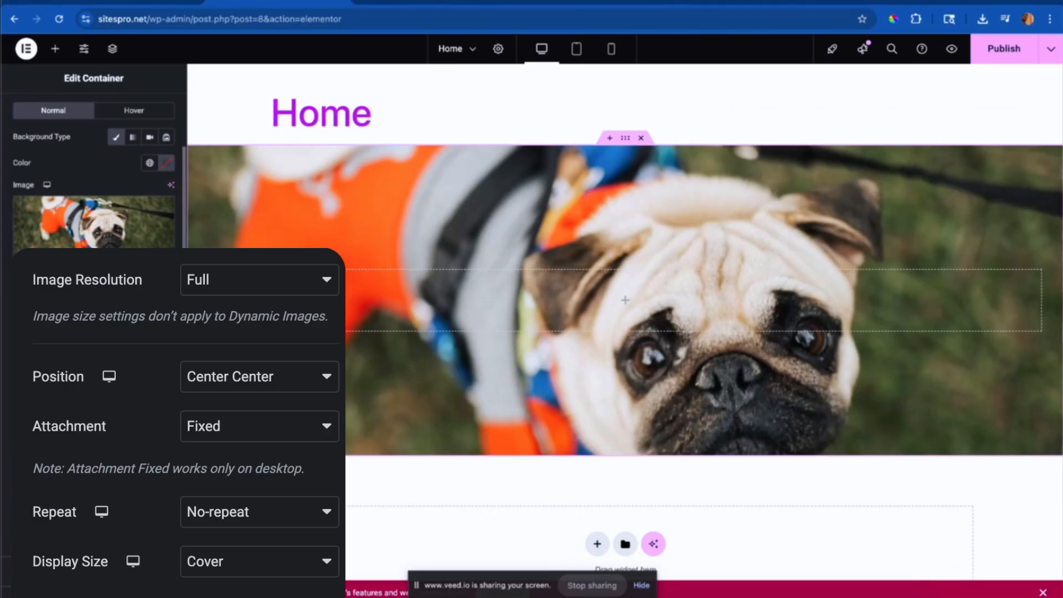
{"action": "scroll", "coordinate": [533, 408], "scroll_direction": "down", "scroll_amount": 1}
{"action": "scroll", "coordinate": [534, 408], "scroll_direction": "up", "scroll_amount": 1}
{"action": "scroll", "coordinate": [534, 408], "scroll_direction": "down", "scroll_amount": 1}
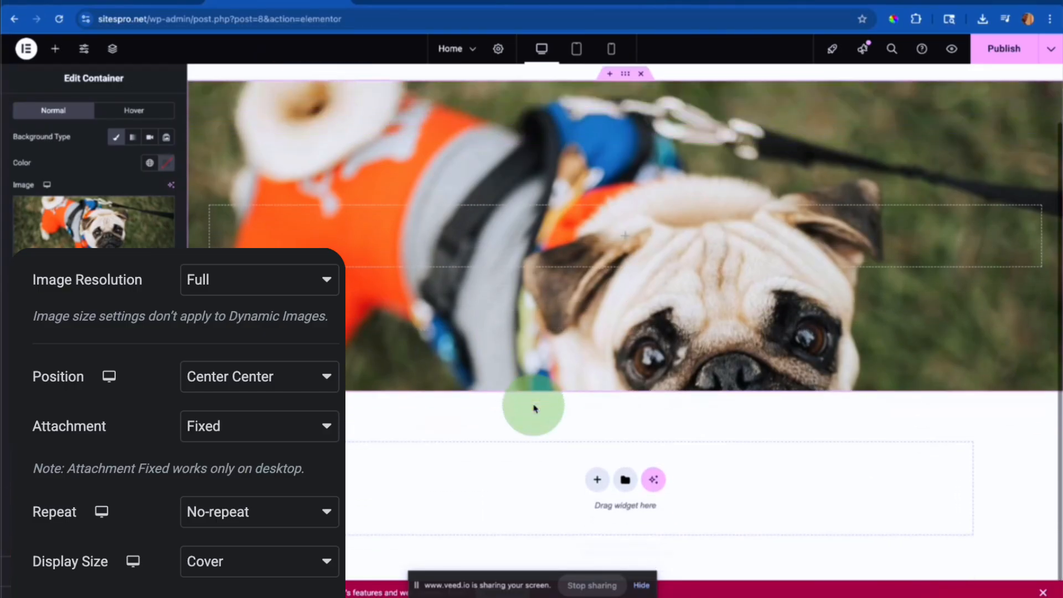
{"action": "scroll", "coordinate": [534, 408], "scroll_direction": "up", "scroll_amount": 1}
{"action": "scroll", "coordinate": [534, 408], "scroll_direction": "down", "scroll_amount": 1}
{"action": "scroll", "coordinate": [534, 408], "scroll_direction": "up", "scroll_amount": 1}
{"action": "scroll", "coordinate": [534, 408], "scroll_direction": "down", "scroll_amount": 1}
{"action": "scroll", "coordinate": [534, 408], "scroll_direction": "up", "scroll_amount": 1}
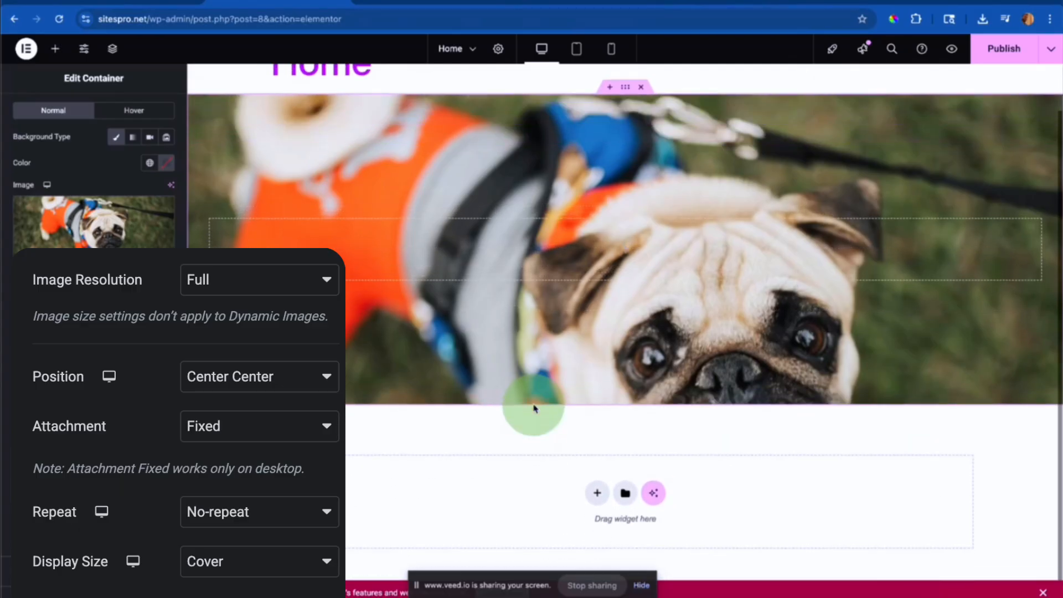
{"action": "scroll", "coordinate": [724, 289], "scroll_direction": "up", "scroll_amount": 1}
{"action": "scroll", "coordinate": [724, 289], "scroll_direction": "down", "scroll_amount": 1}
{"action": "scroll", "coordinate": [724, 290], "scroll_direction": "up", "scroll_amount": 1}
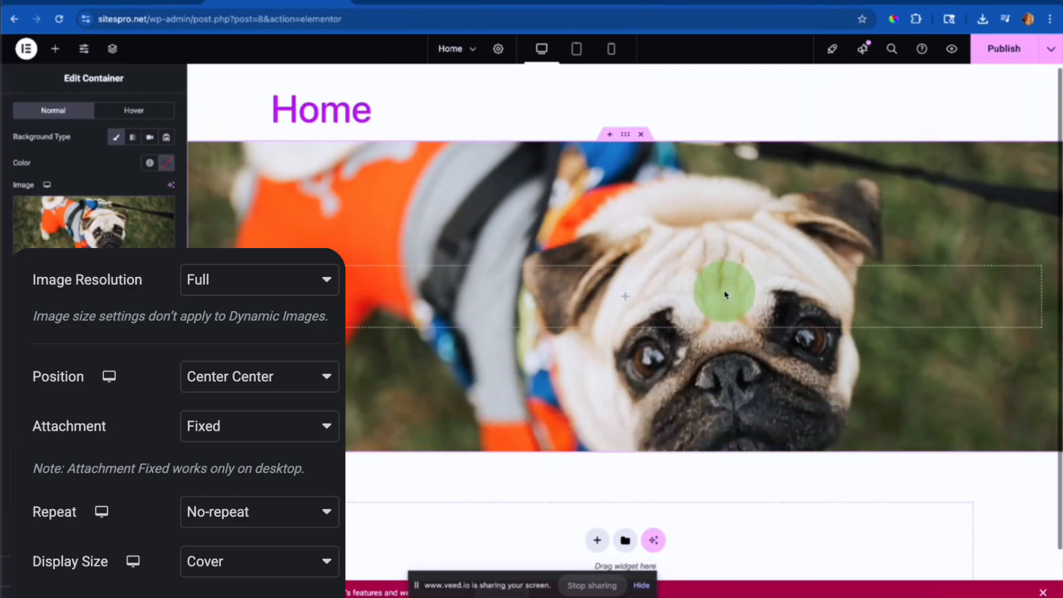
{"action": "scroll", "coordinate": [726, 294], "scroll_direction": "down", "scroll_amount": 1}
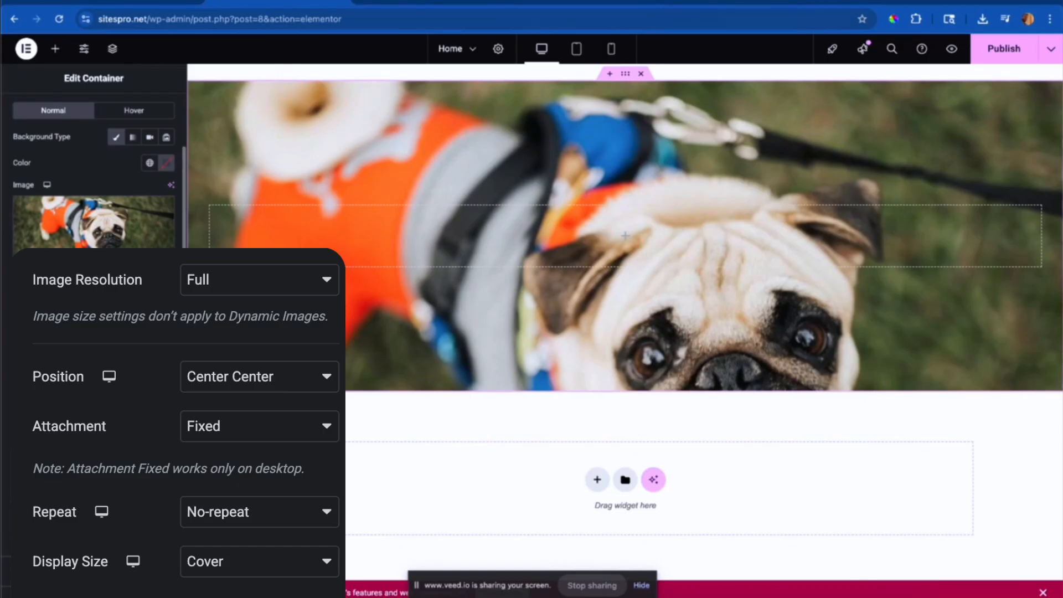
{"action": "scroll", "coordinate": [512, 179], "scroll_direction": "up", "scroll_amount": 1}
{"action": "scroll", "coordinate": [512, 179], "scroll_direction": "down", "scroll_amount": 1}
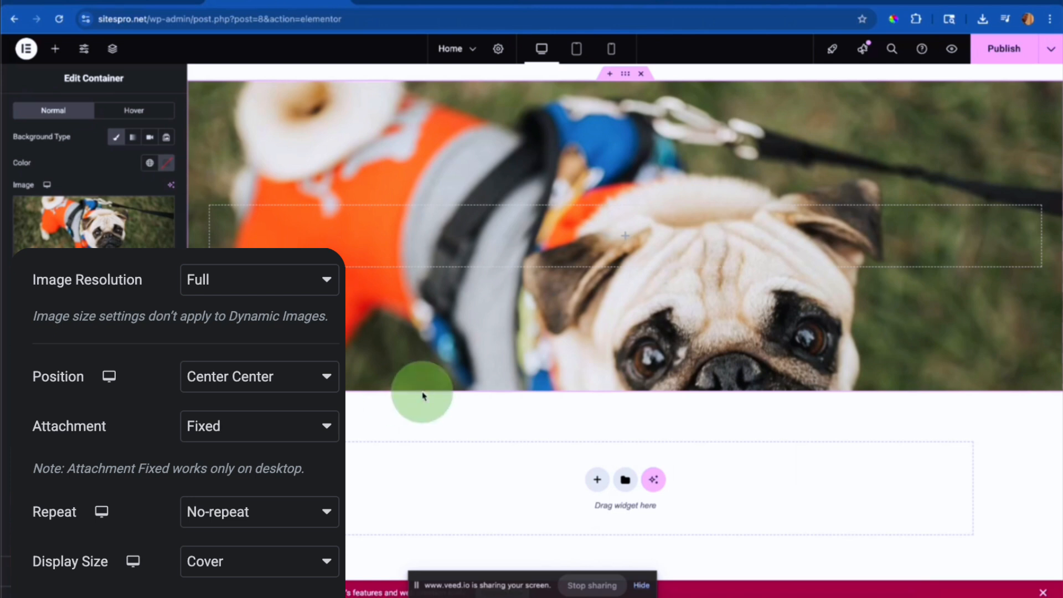
Add a heading to the pug container and set its title to "Why Pugs Are the Cutest Dogs", taken from the ChatGPT copy.
{"action": "scroll", "coordinate": [422, 394], "scroll_direction": "up", "scroll_amount": 2}
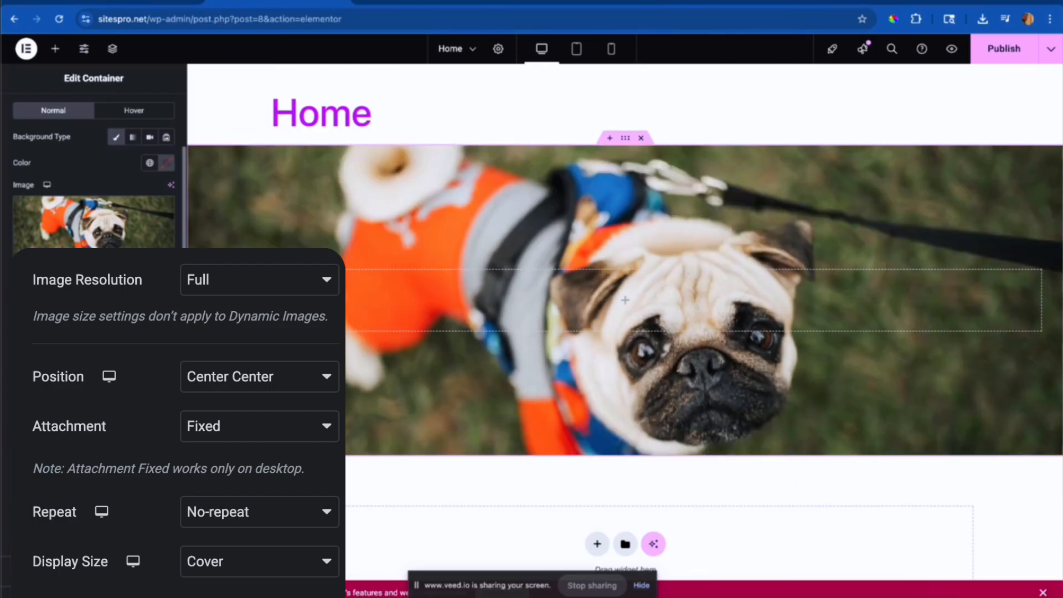
{"action": "left_click", "coordinate": [432, 440]}
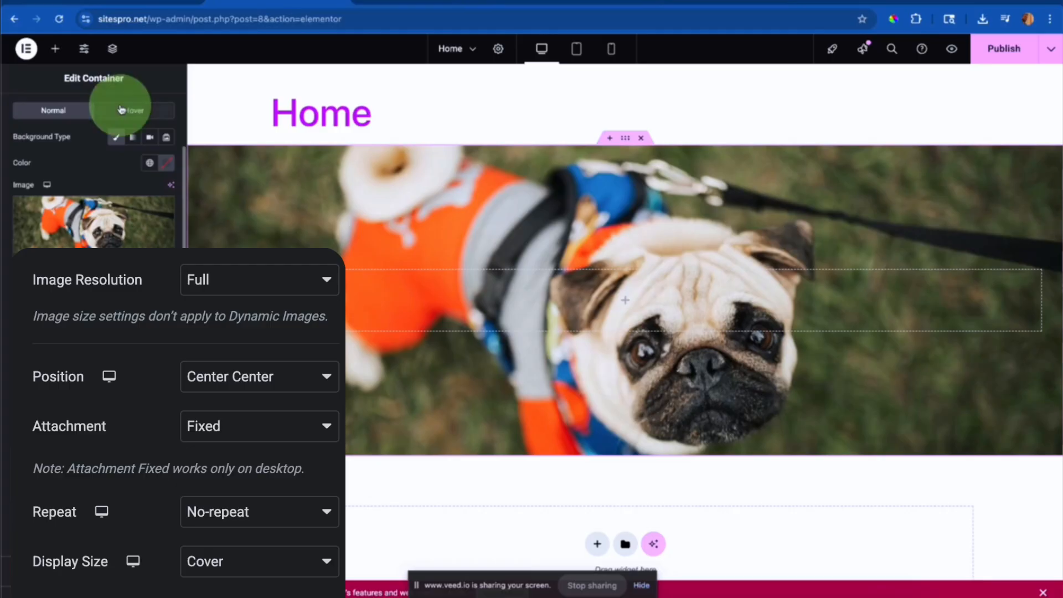
{"action": "left_click", "coordinate": [54, 50]}
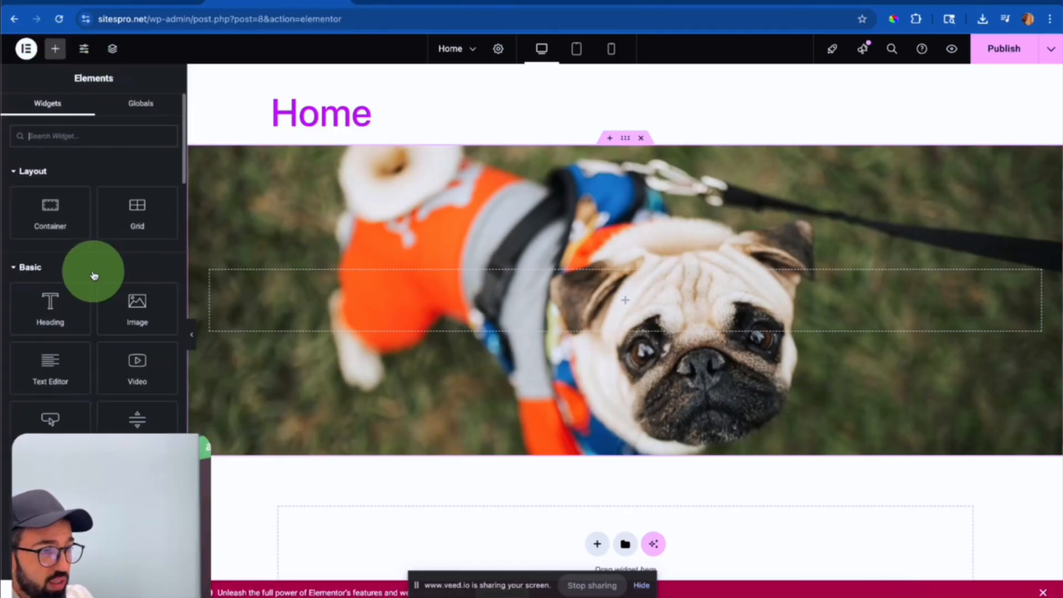
{"action": "left_click_drag", "start_coordinate": [67, 299], "coordinate": [725, 305]}
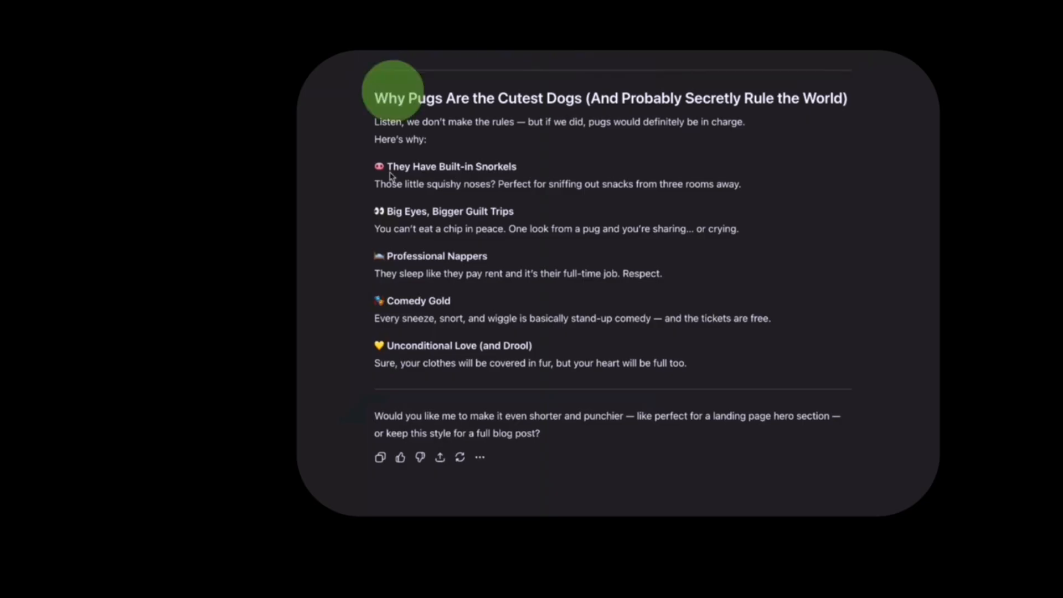
{"action": "left_click_drag", "start_coordinate": [384, 101], "coordinate": [573, 101]}
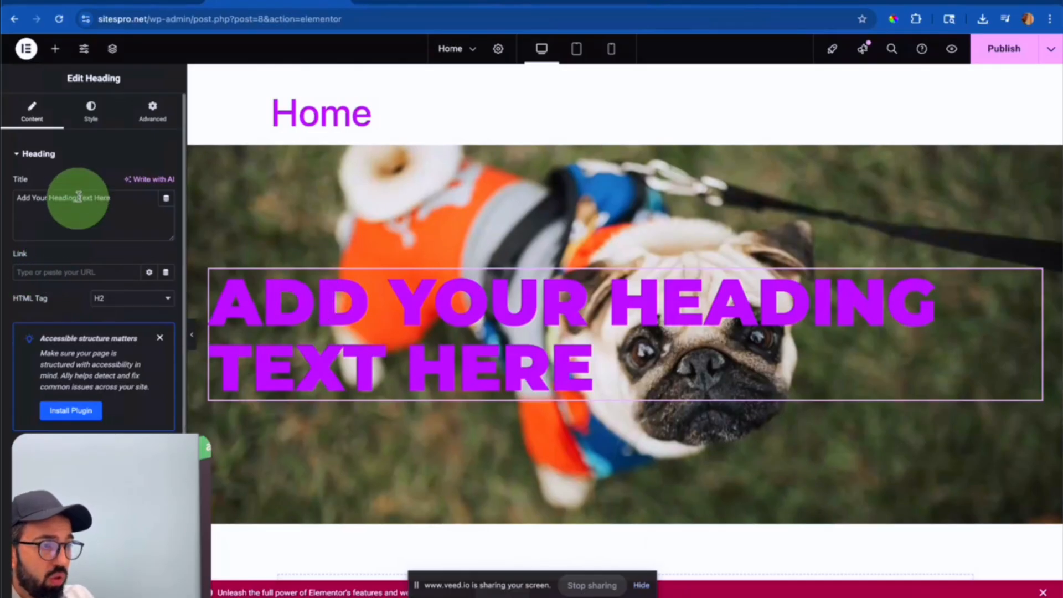
{"action": "type", "text": "Why Pugs Are the Cutest Dogs"}
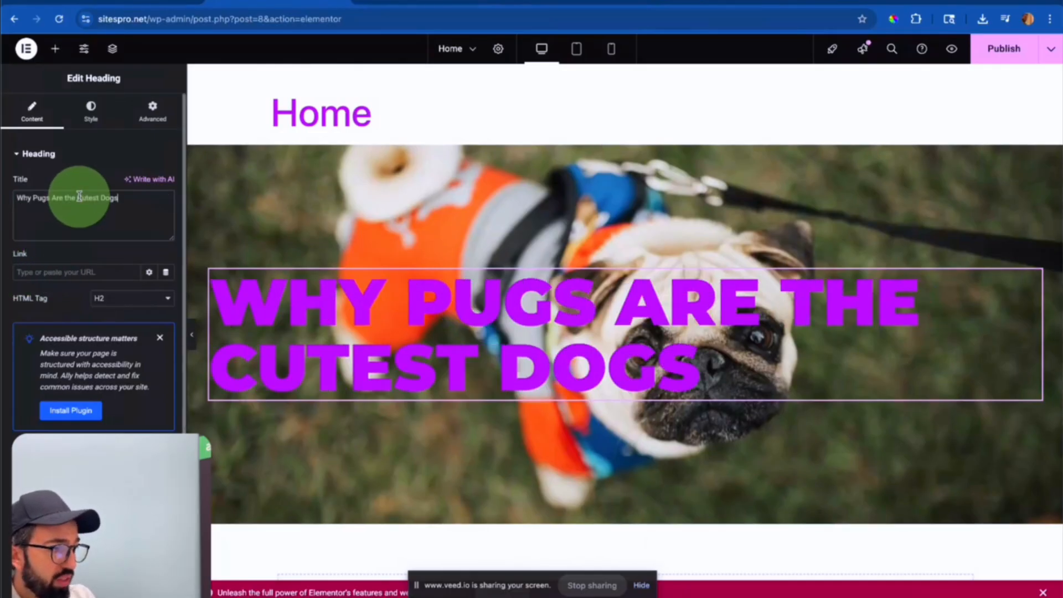
Set the heading's text color to white.
{"action": "left_click", "coordinate": [91, 111]}
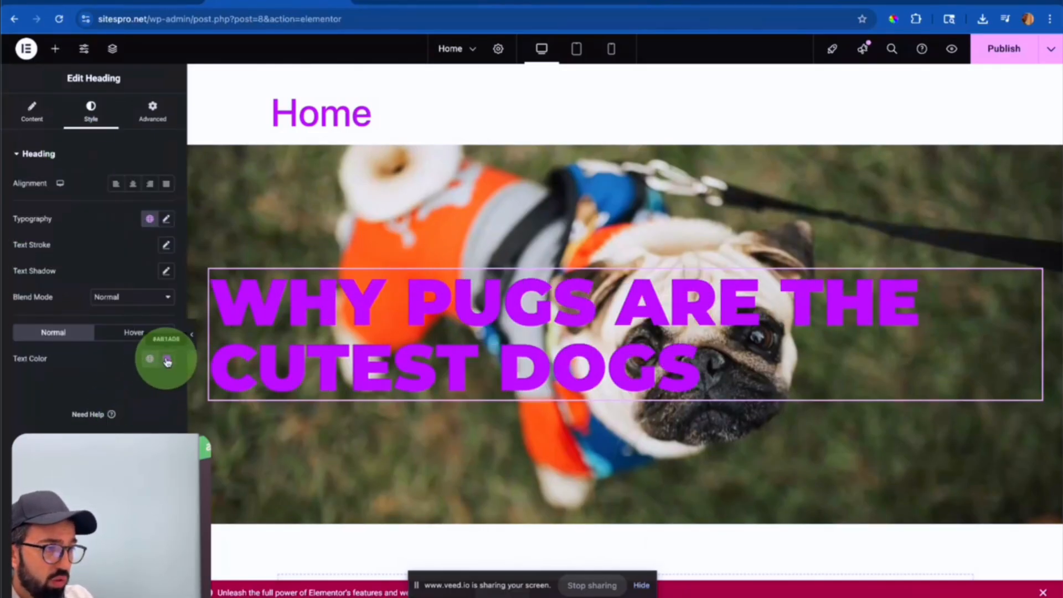
{"action": "left_click", "coordinate": [166, 361]}
{"action": "left_click", "coordinate": [92, 408]}
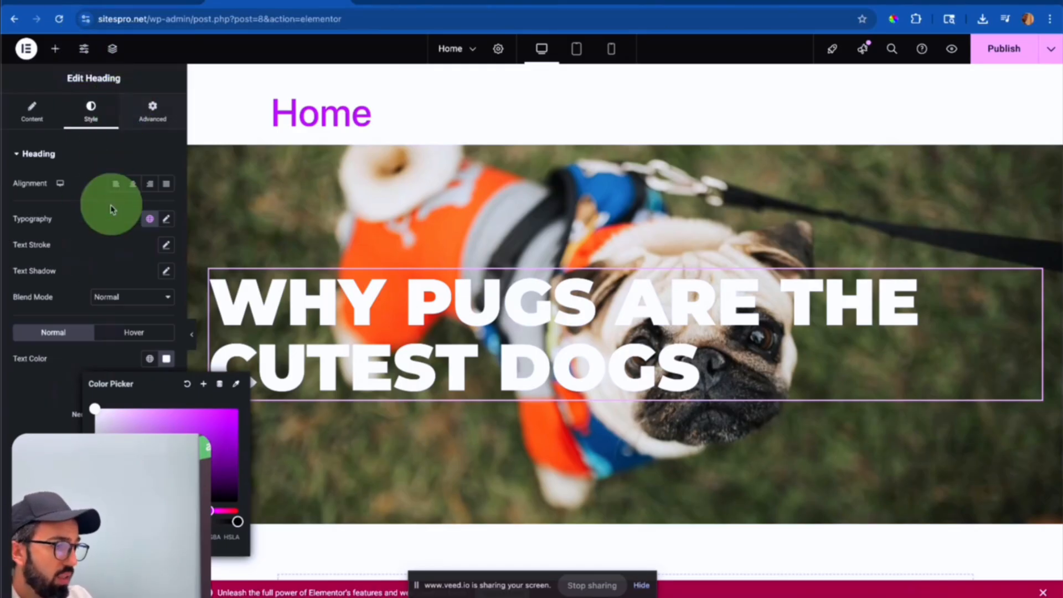
{"action": "left_click", "coordinate": [166, 359]}
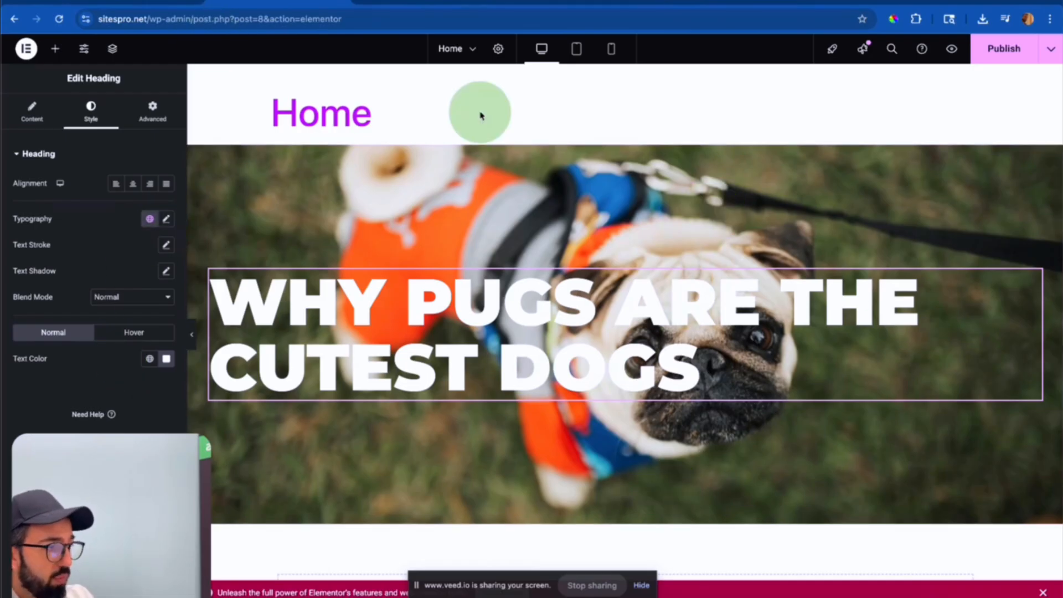
Add a classic background overlay to the container in the Primary global color, with its opacity set to 0.38.
{"action": "left_click", "coordinate": [628, 139]}
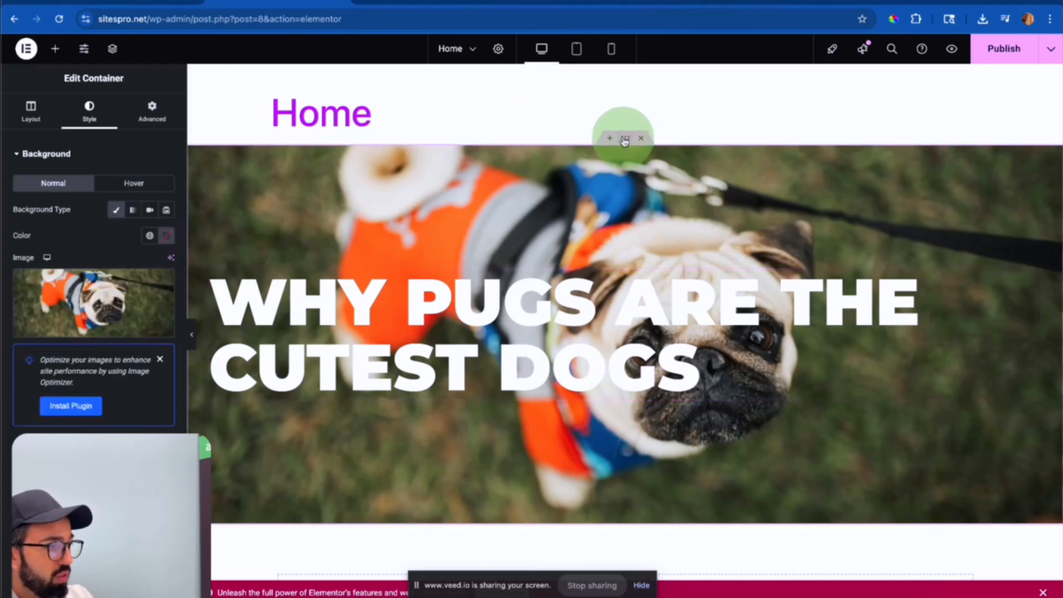
{"action": "scroll", "coordinate": [83, 388], "scroll_direction": "down", "scroll_amount": 3}
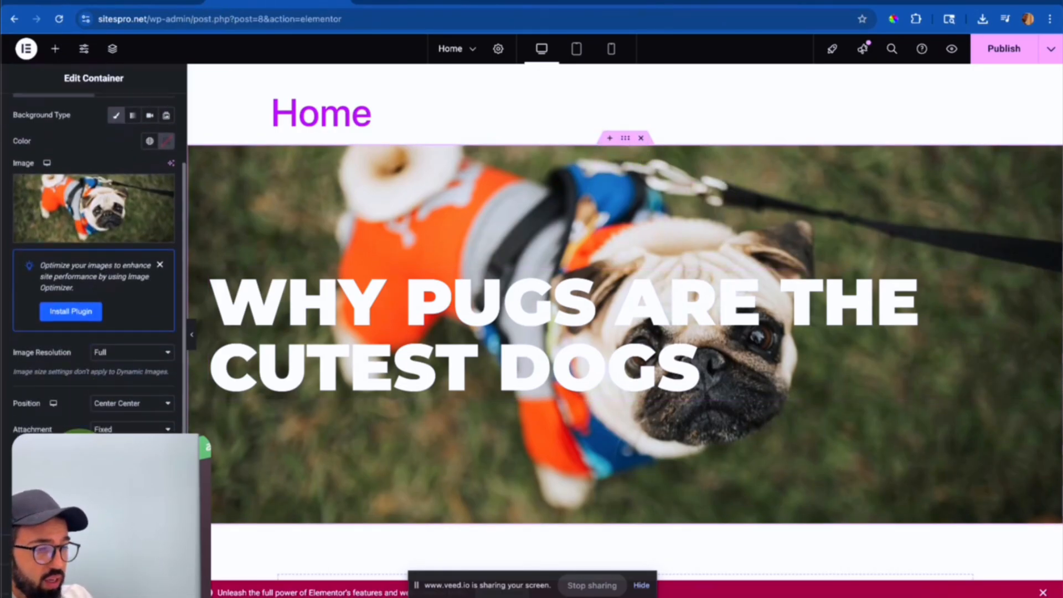
{"action": "left_click", "coordinate": [65, 453]}
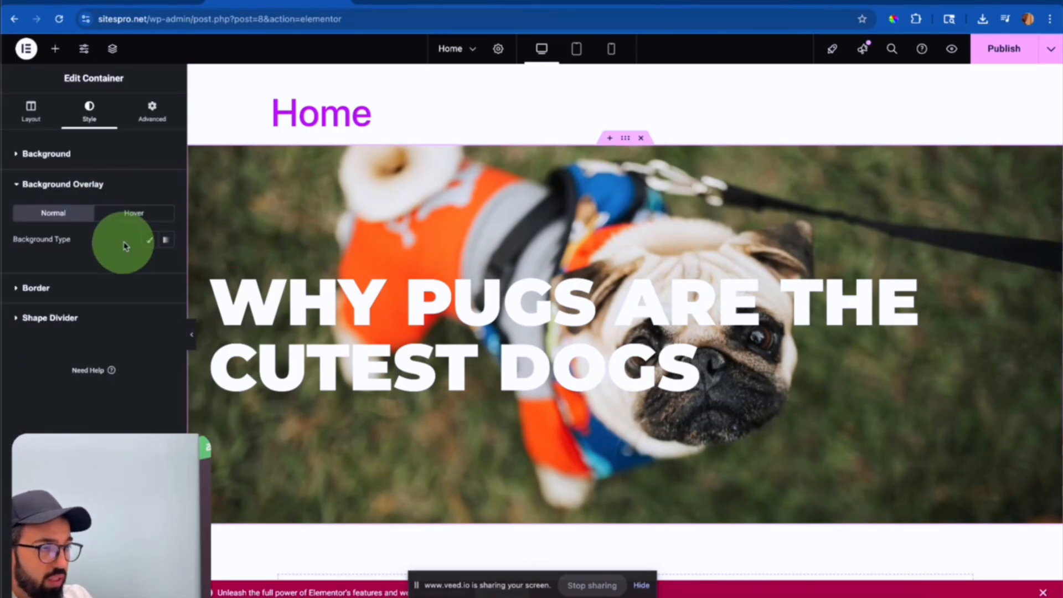
{"action": "left_click", "coordinate": [149, 242]}
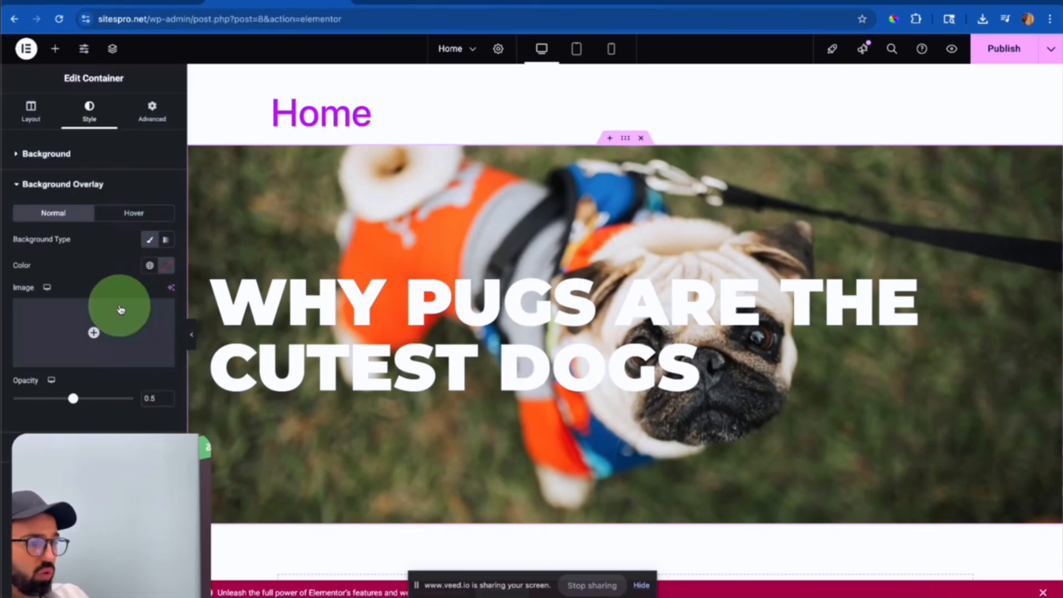
{"action": "left_click", "coordinate": [151, 266]}
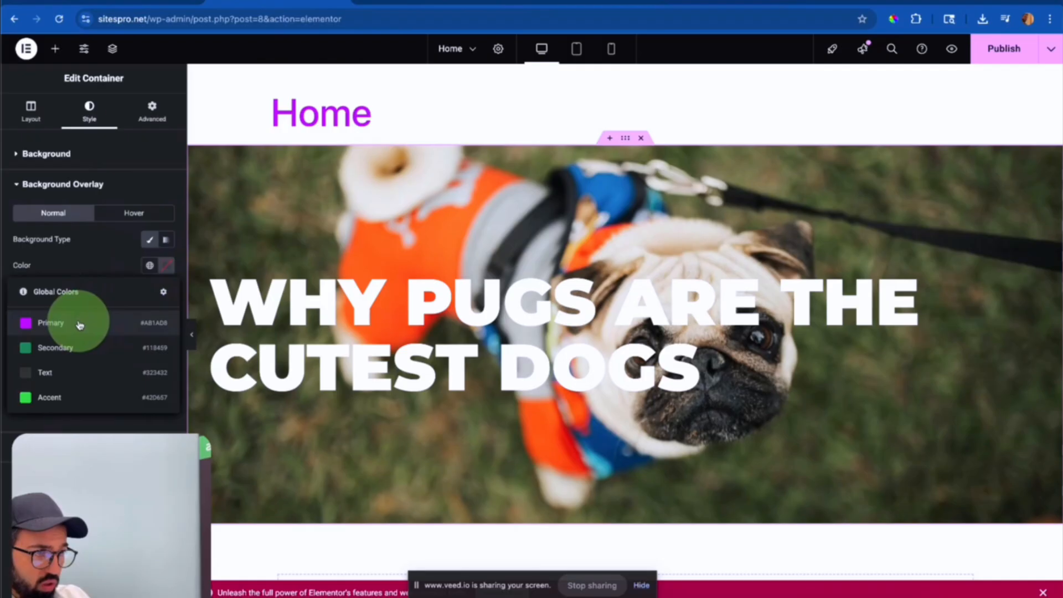
{"action": "left_click", "coordinate": [77, 324]}
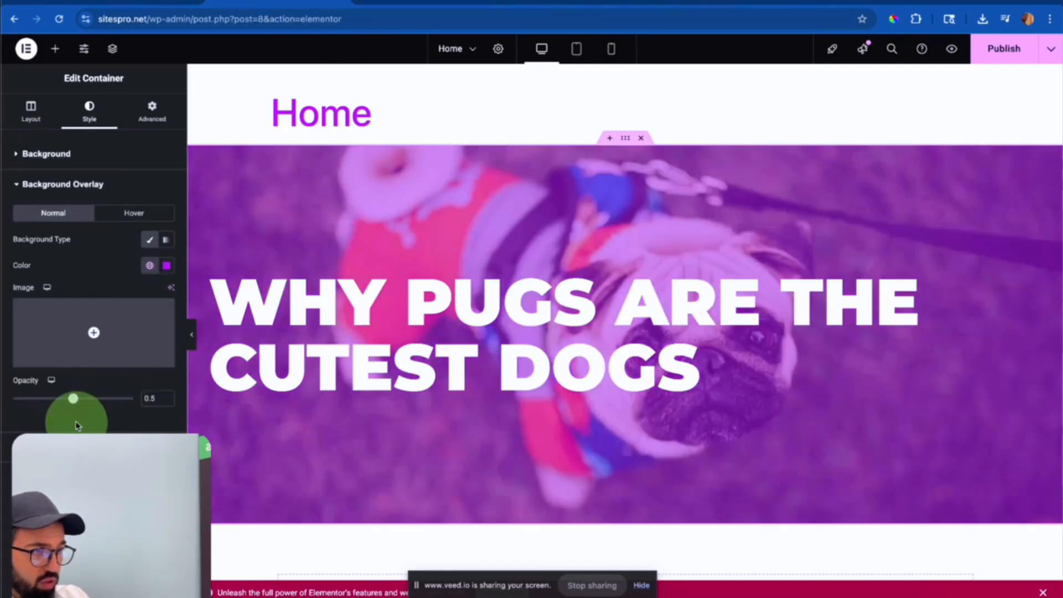
{"action": "left_click_drag", "start_coordinate": [68, 400], "coordinate": [37, 399]}
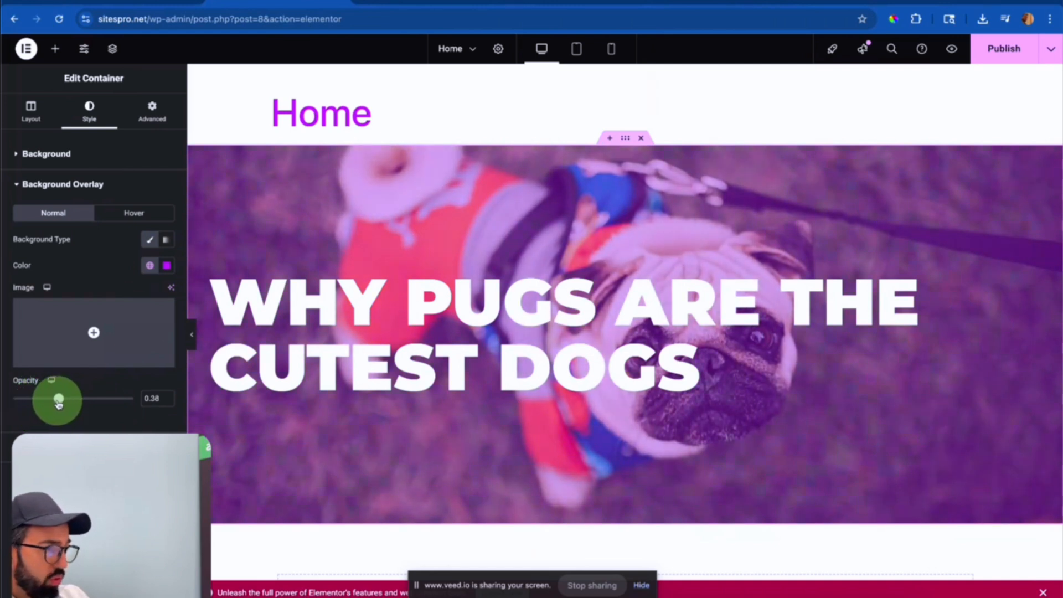
Change the overlay color to a darker purple and set its opacity to 0.4.
{"action": "left_click", "coordinate": [166, 265]}
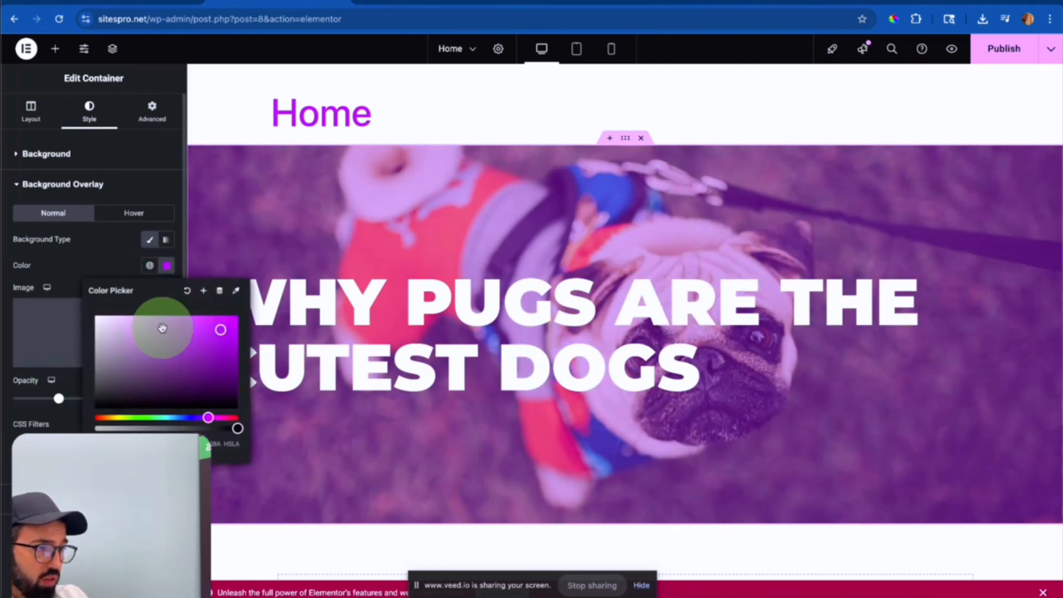
{"action": "left_click", "coordinate": [219, 372]}
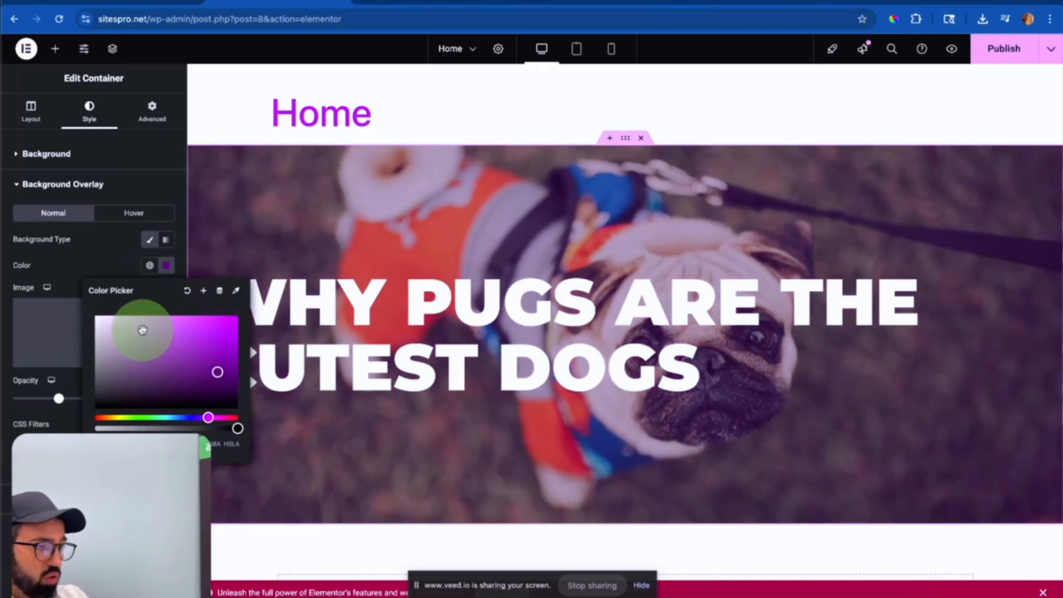
{"action": "left_click", "coordinate": [113, 263]}
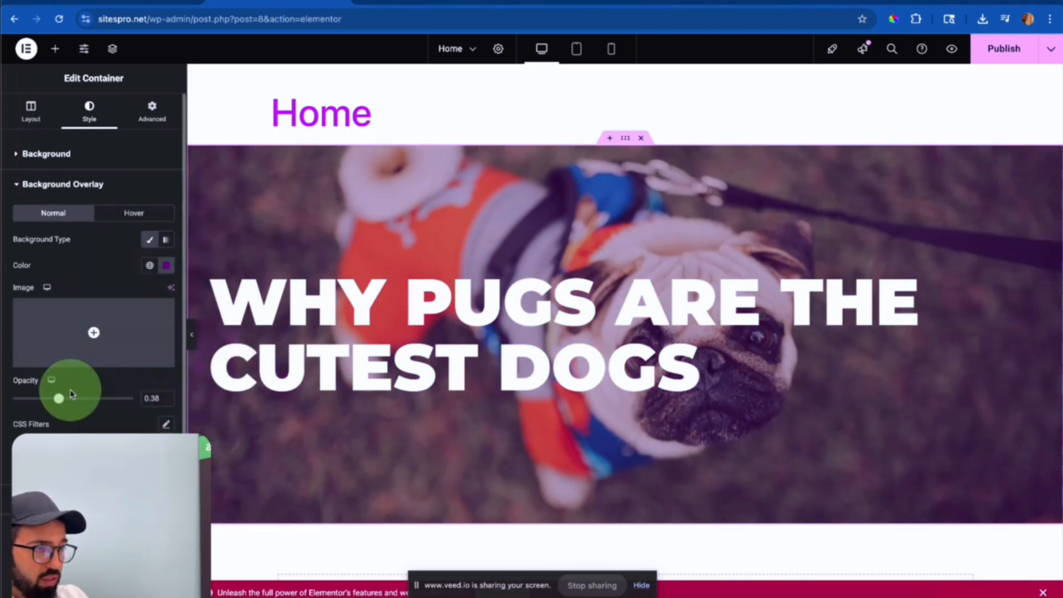
{"action": "left_click", "coordinate": [66, 400]}
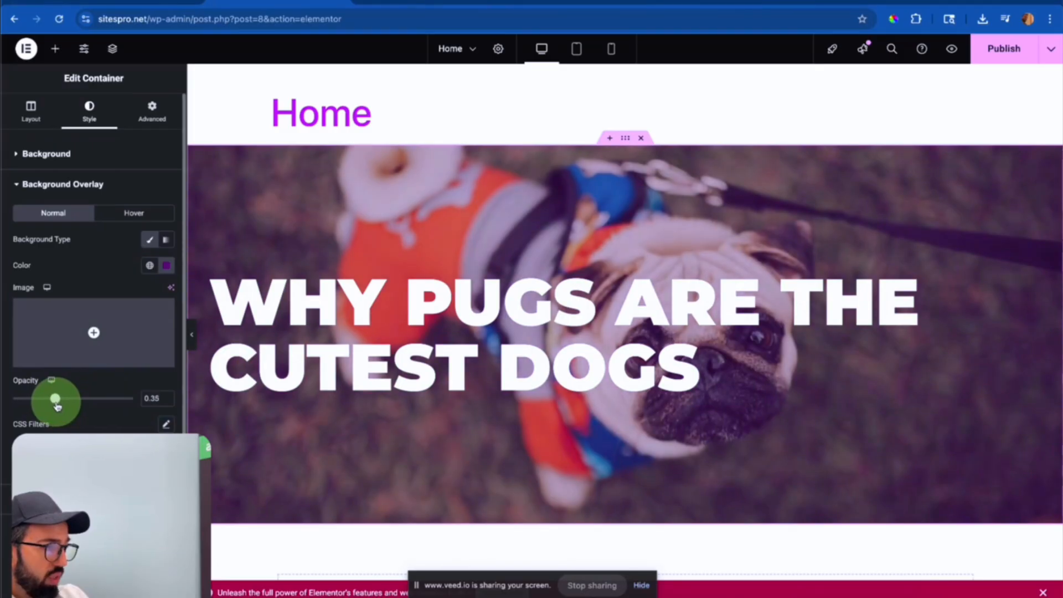
{"action": "left_click_drag", "start_coordinate": [59, 406], "coordinate": [61, 402]}
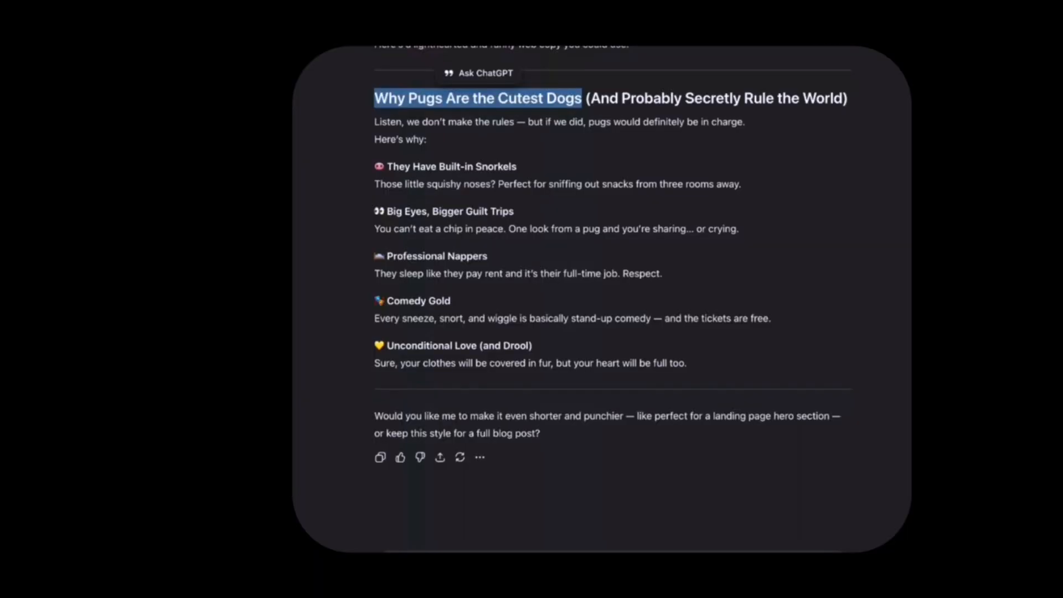
Duplicate the heading and replace the copy's title with "And Probably Secretly Rule the World" from the ChatGPT text.
{"action": "left_click_drag", "start_coordinate": [591, 100], "coordinate": [840, 100]}
{"action": "key", "text": "ctrl+c"}
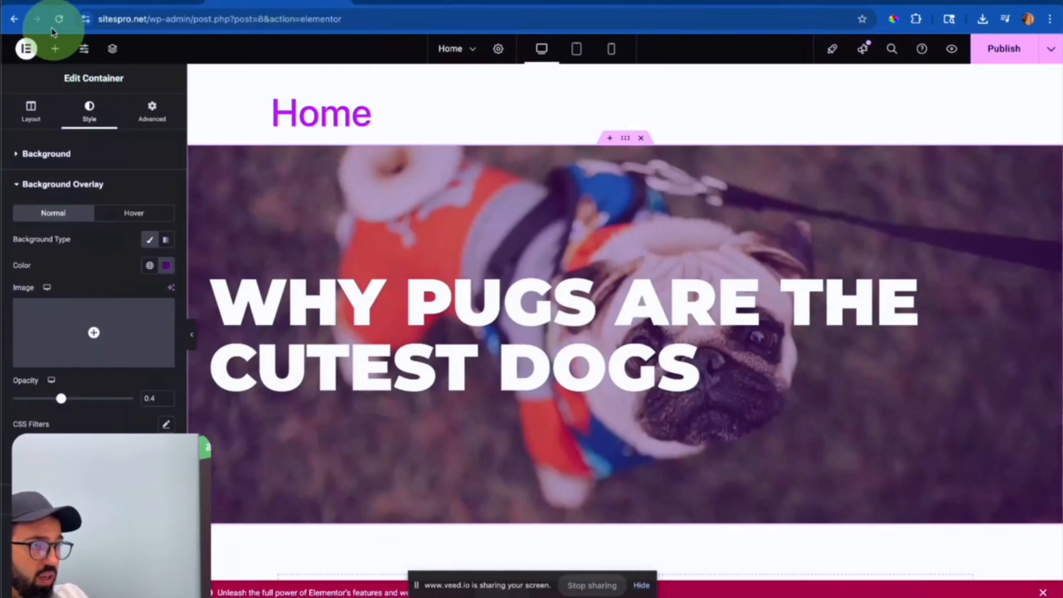
{"action": "left_click", "coordinate": [55, 49]}
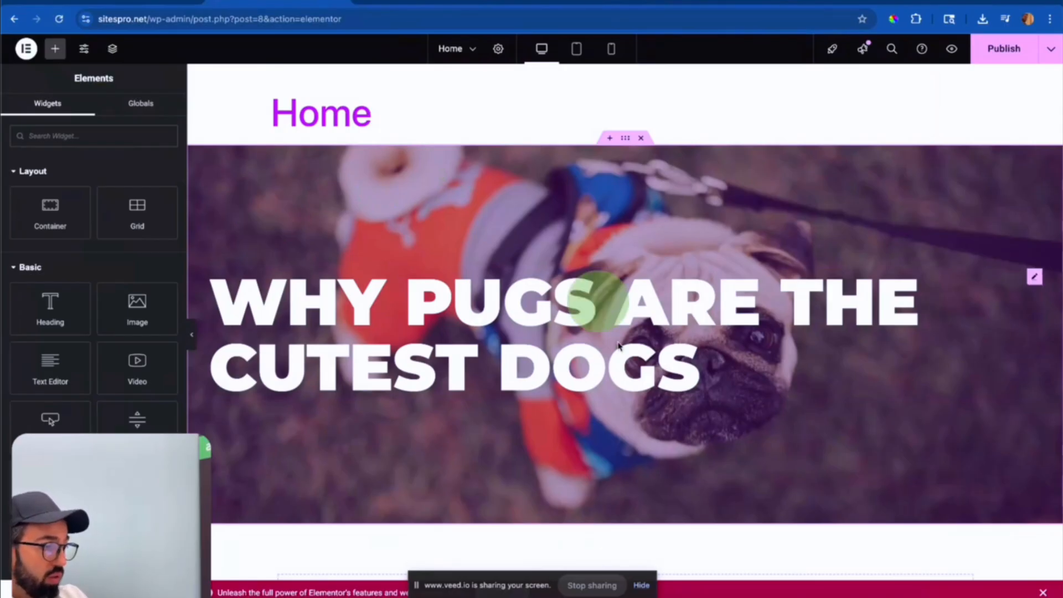
{"action": "right_click", "coordinate": [1031, 282]}
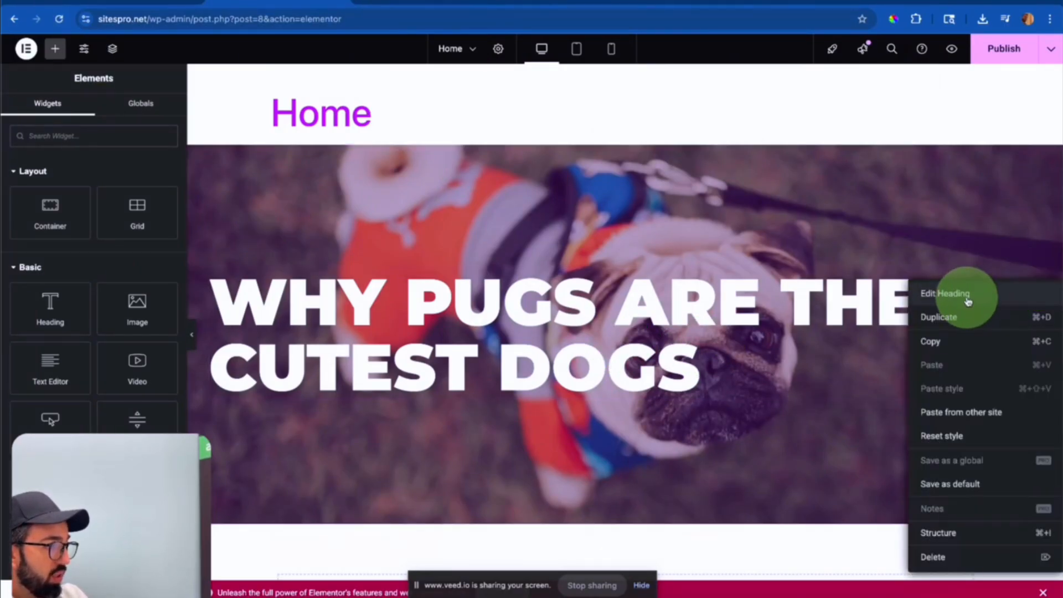
{"action": "left_click", "coordinate": [954, 319]}
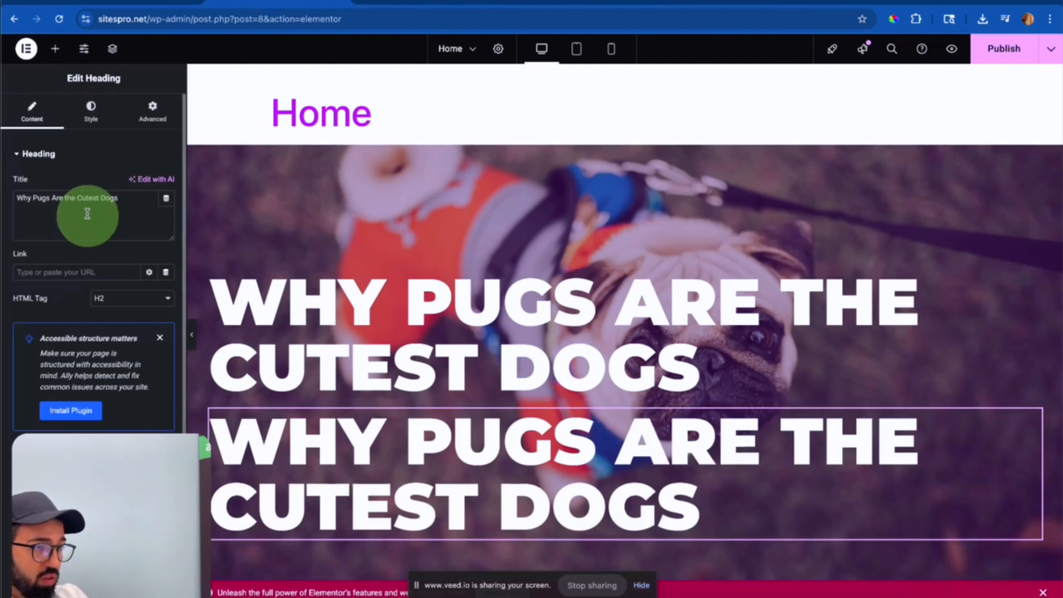
{"action": "key", "text": "ctrl+v"}
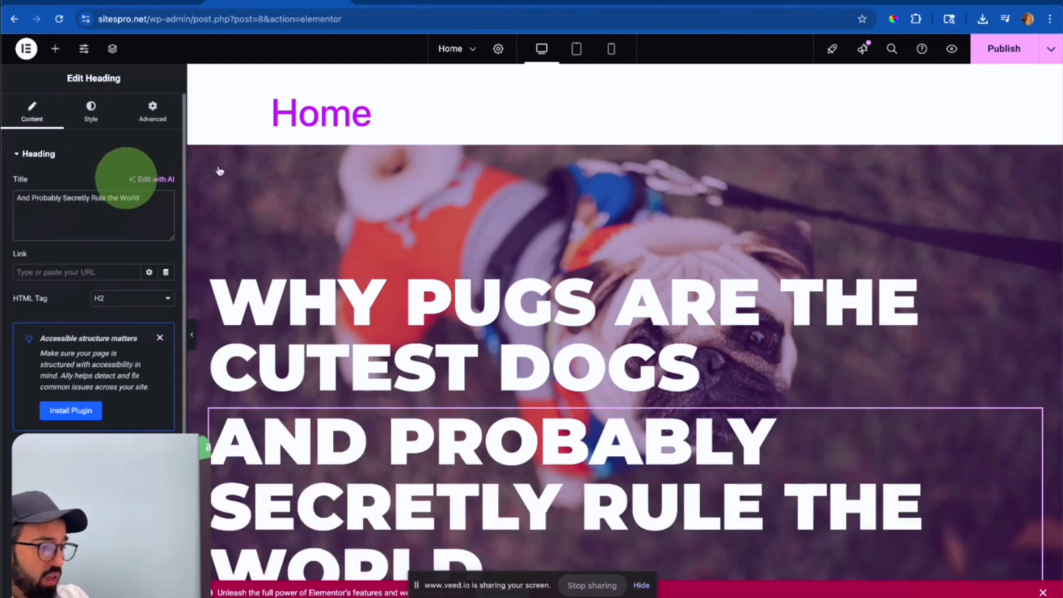
Set the second heading's typography to size 34 px and weight 300 (Light).
{"action": "left_click", "coordinate": [90, 119]}
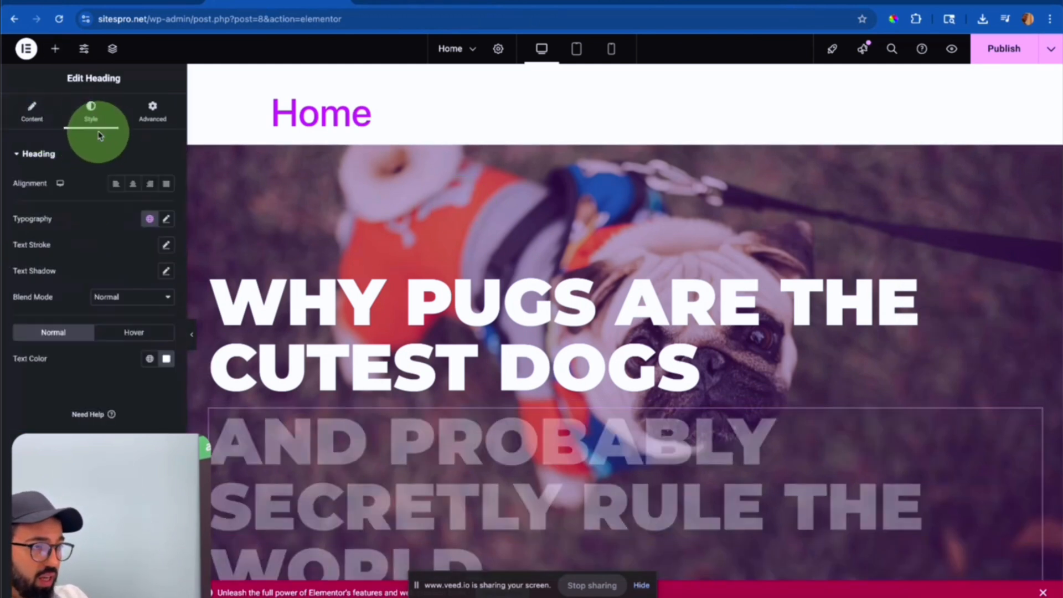
{"action": "left_click", "coordinate": [166, 221]}
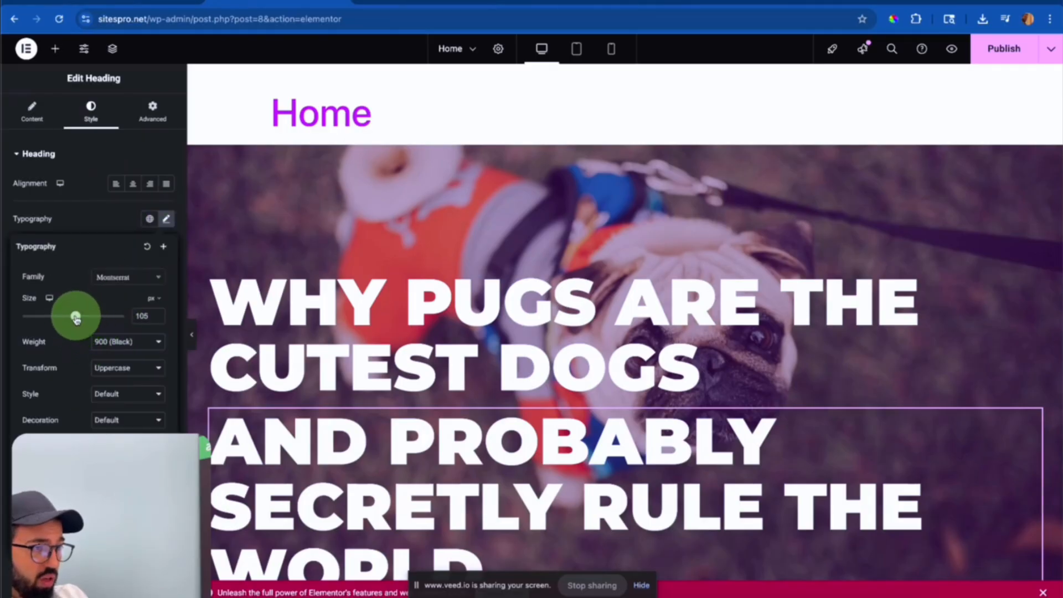
{"action": "left_click_drag", "start_coordinate": [76, 317], "coordinate": [43, 317]}
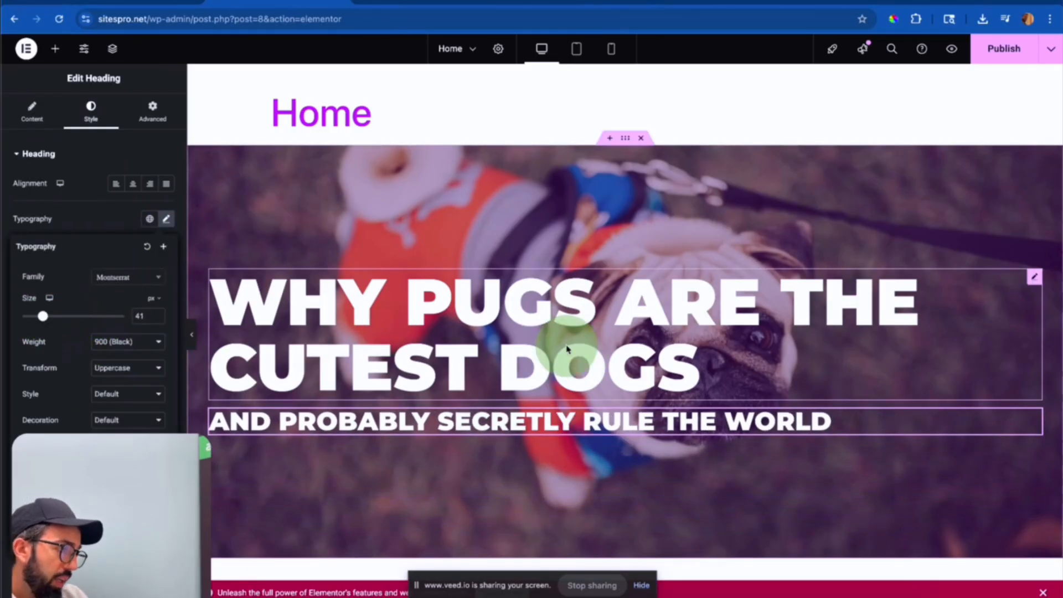
{"action": "left_click", "coordinate": [157, 319]}
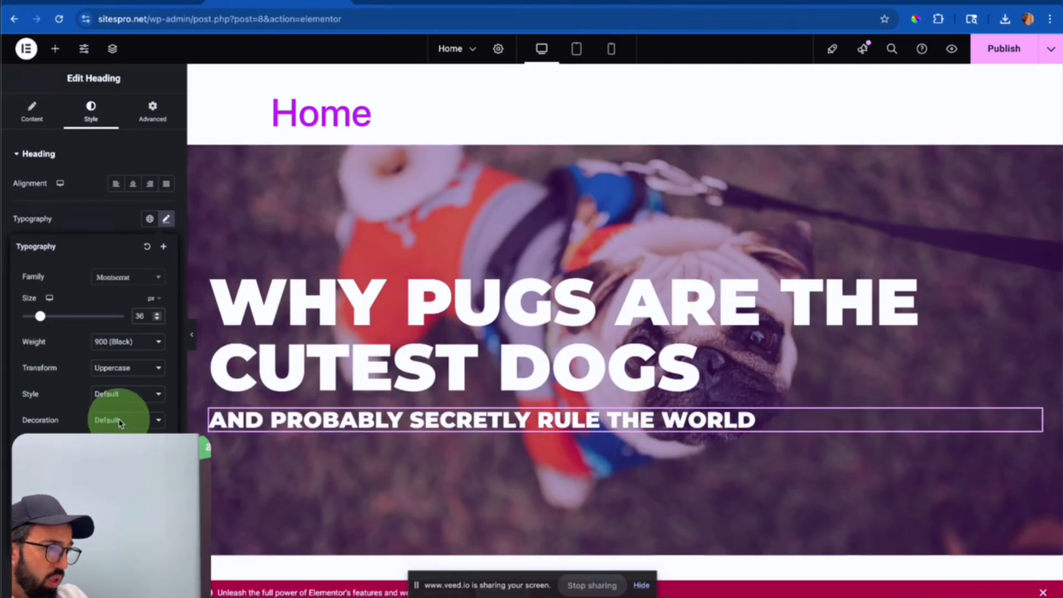
{"action": "left_click", "coordinate": [125, 343]}
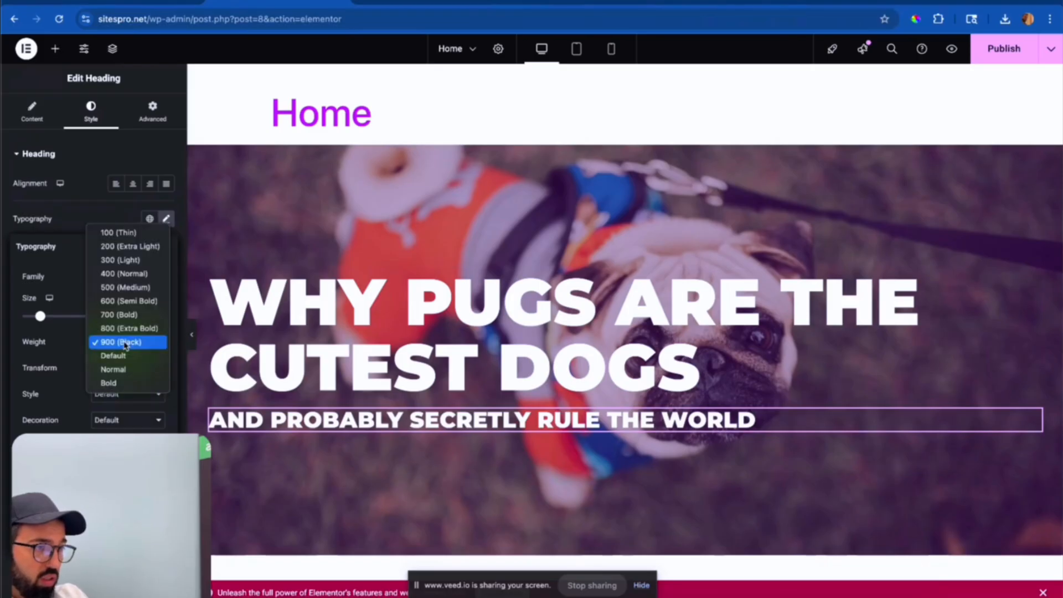
{"action": "left_click", "coordinate": [132, 261]}
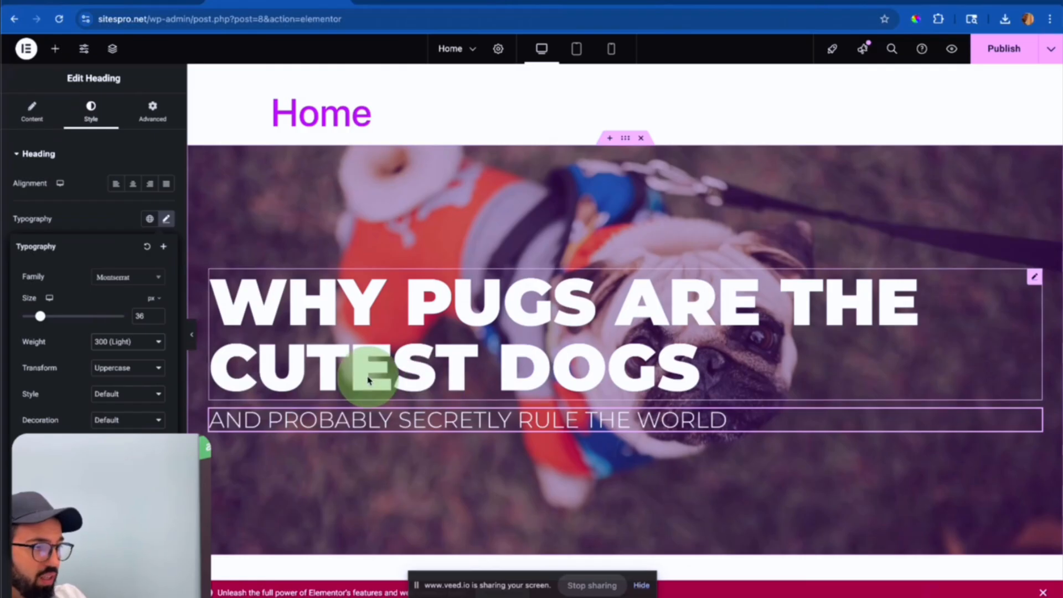
{"action": "left_click", "coordinate": [158, 320]}
{"action": "left_click", "coordinate": [158, 319]}
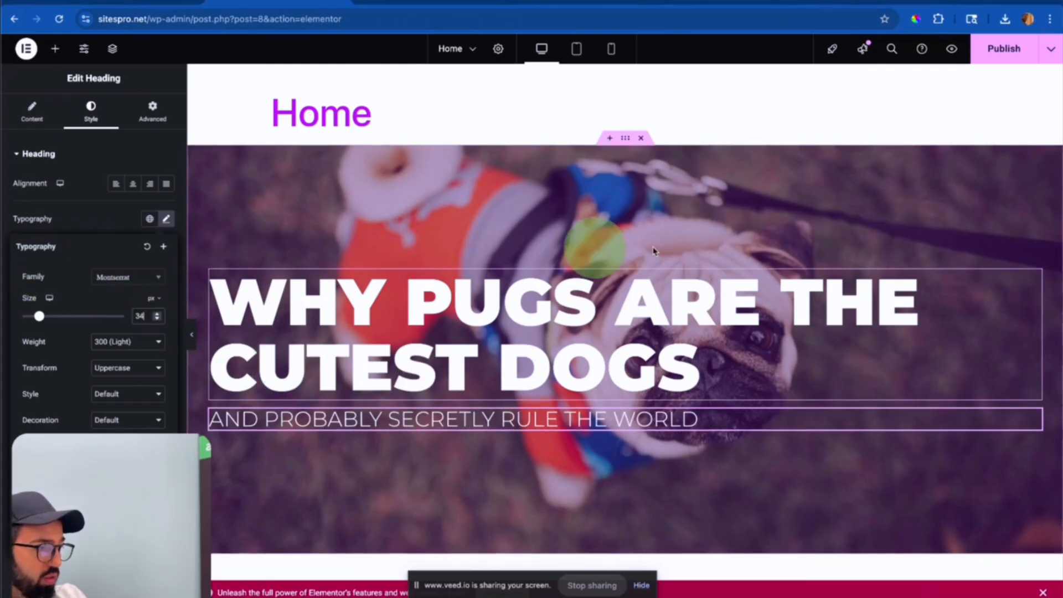
Examine how the hero section with its headings and overlay looks while scrolling, and select its container.
{"action": "scroll", "coordinate": [675, 394], "scroll_direction": "down", "scroll_amount": 1}
{"action": "scroll", "coordinate": [676, 394], "scroll_direction": "down", "scroll_amount": 2}
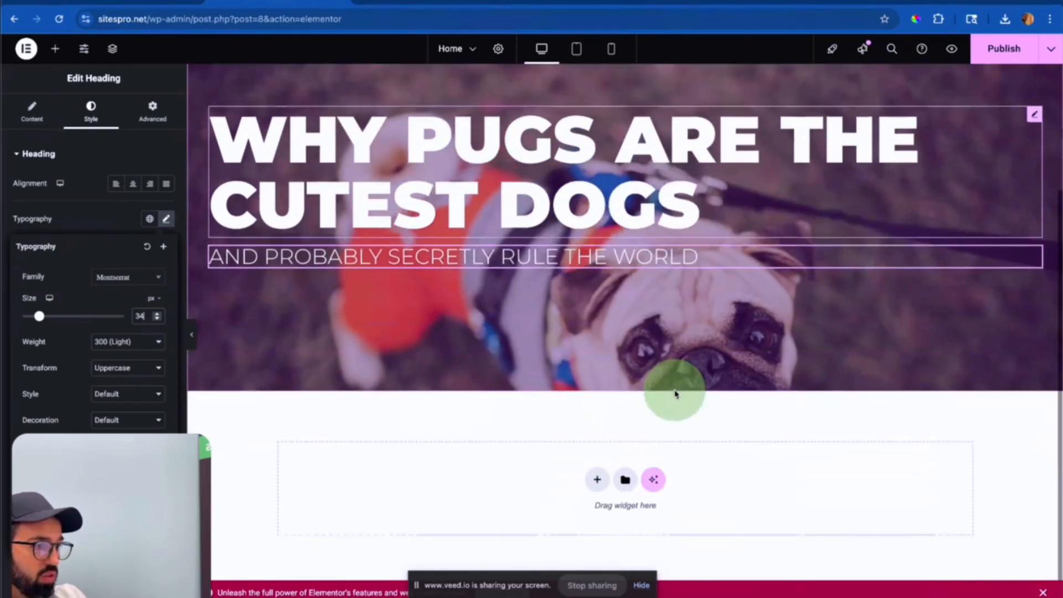
{"action": "scroll", "coordinate": [675, 388], "scroll_direction": "up", "scroll_amount": 3}
{"action": "left_click", "coordinate": [651, 164]}
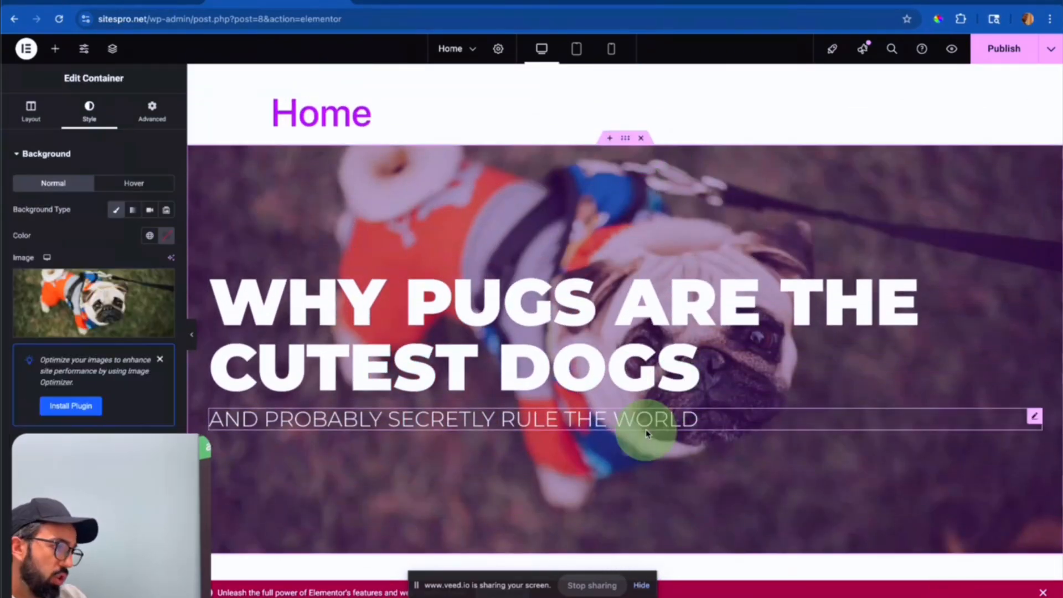
Add a button below the subheading with the text "Find Your Pug" and link it to the Services page.
{"action": "left_click", "coordinate": [55, 49]}
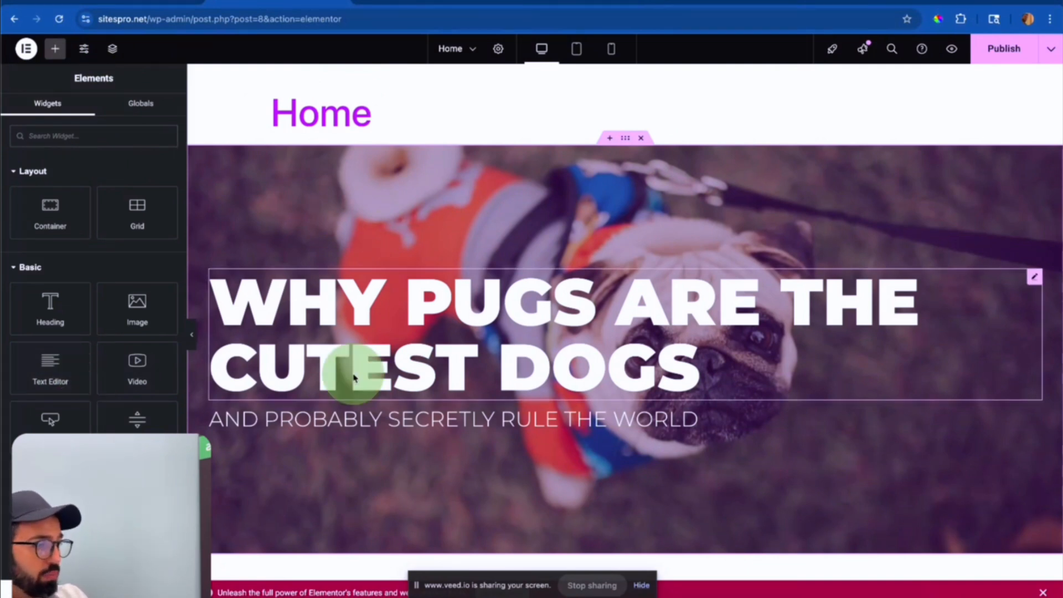
{"action": "left_click", "coordinate": [52, 421]}
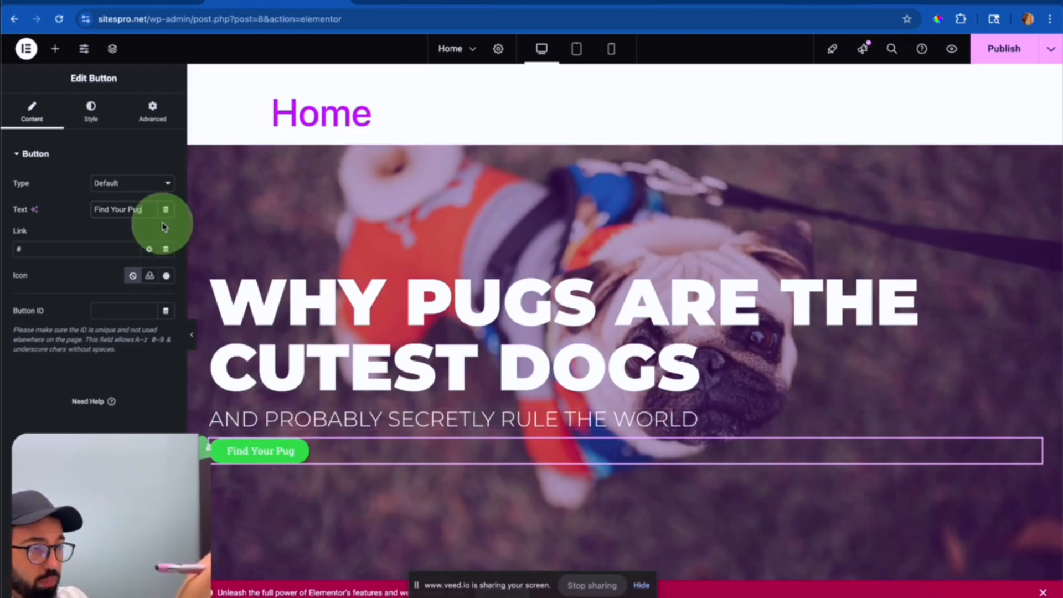
{"action": "left_click_drag", "start_coordinate": [59, 250], "coordinate": [19, 234]}
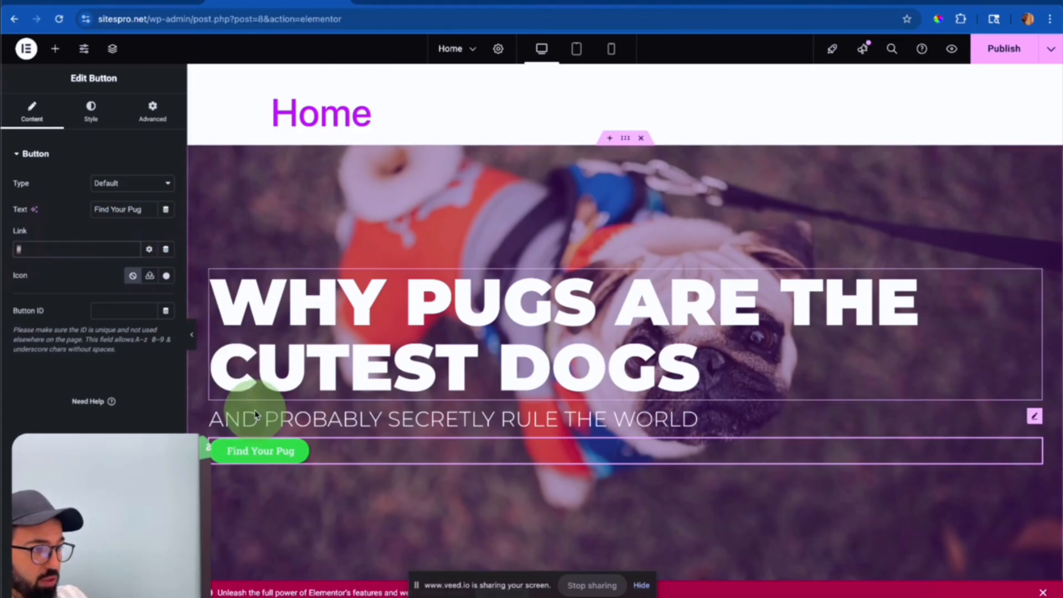
{"action": "key", "text": "BackSpace"}
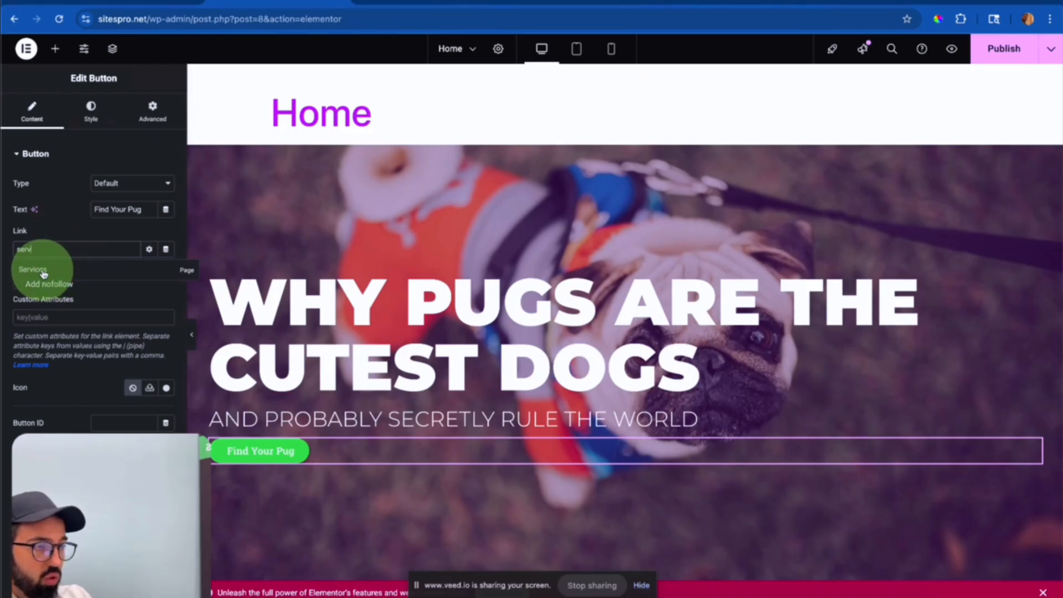
{"action": "left_click", "coordinate": [43, 273]}
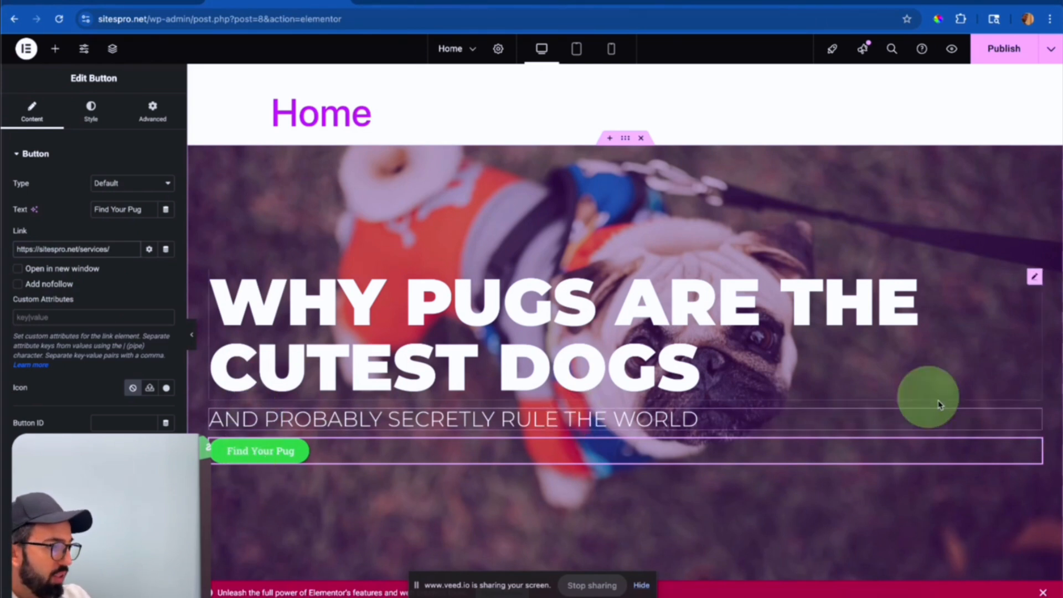
Set the subheading's bottom margin to 34 px and preview the hero section at full width.
{"action": "left_click", "coordinate": [1032, 417]}
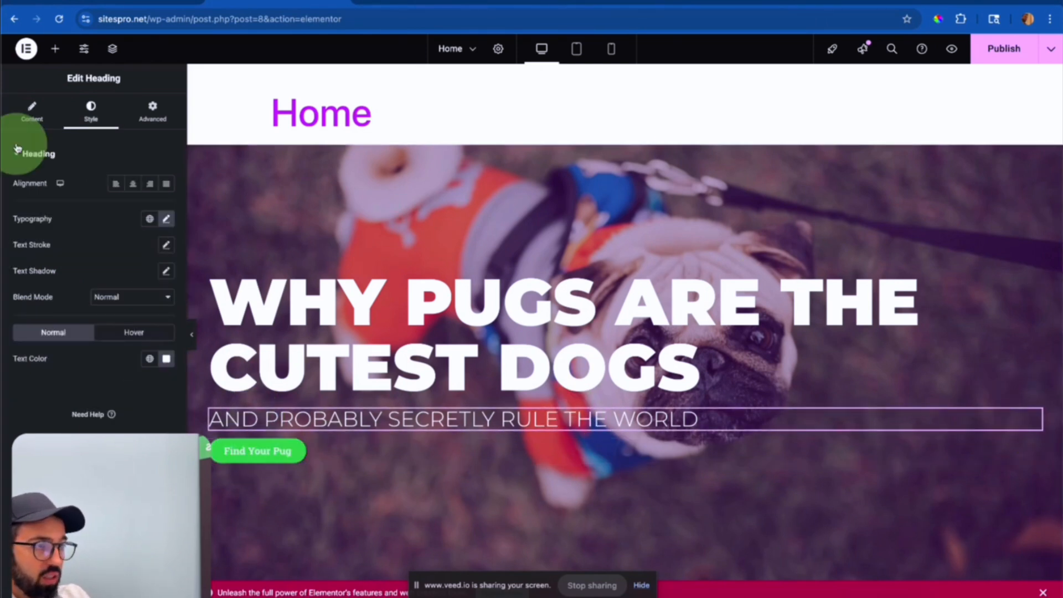
{"action": "left_click", "coordinate": [1034, 448]}
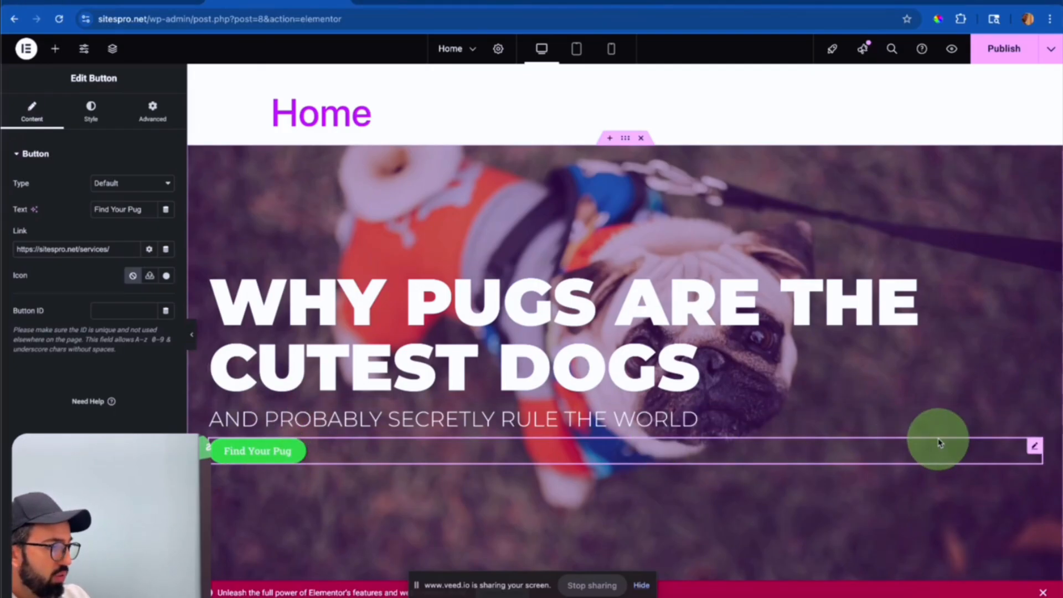
{"action": "left_click", "coordinate": [1034, 417]}
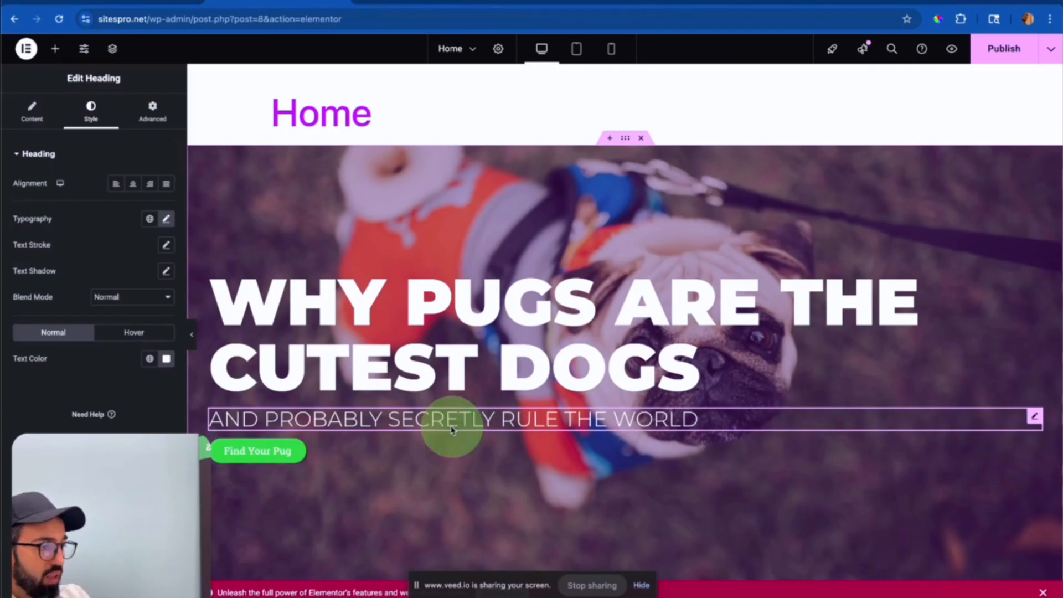
{"action": "left_click", "coordinate": [152, 112]}
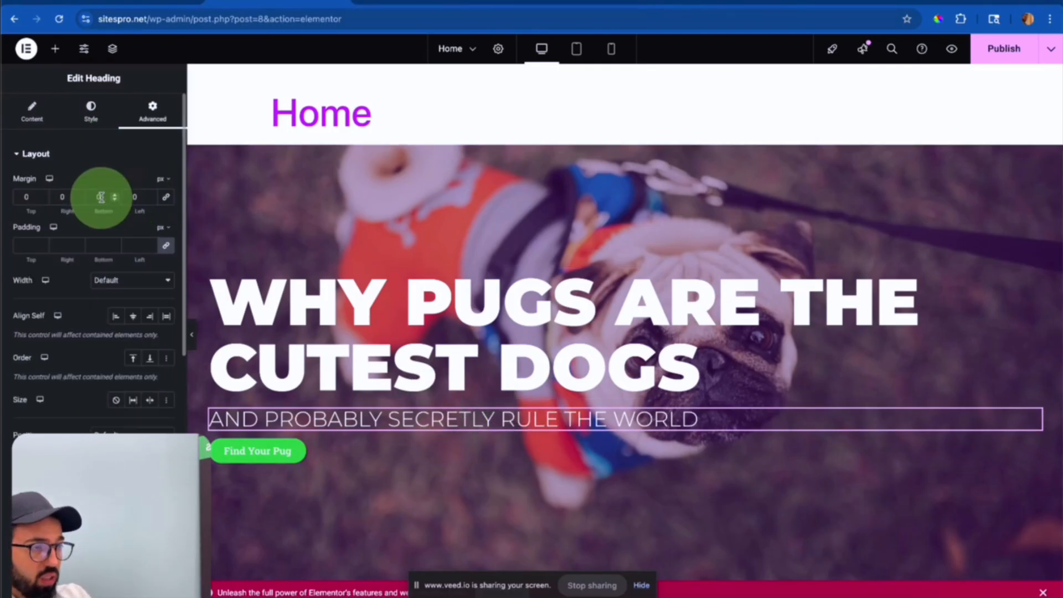
{"action": "type", "text": "34"}
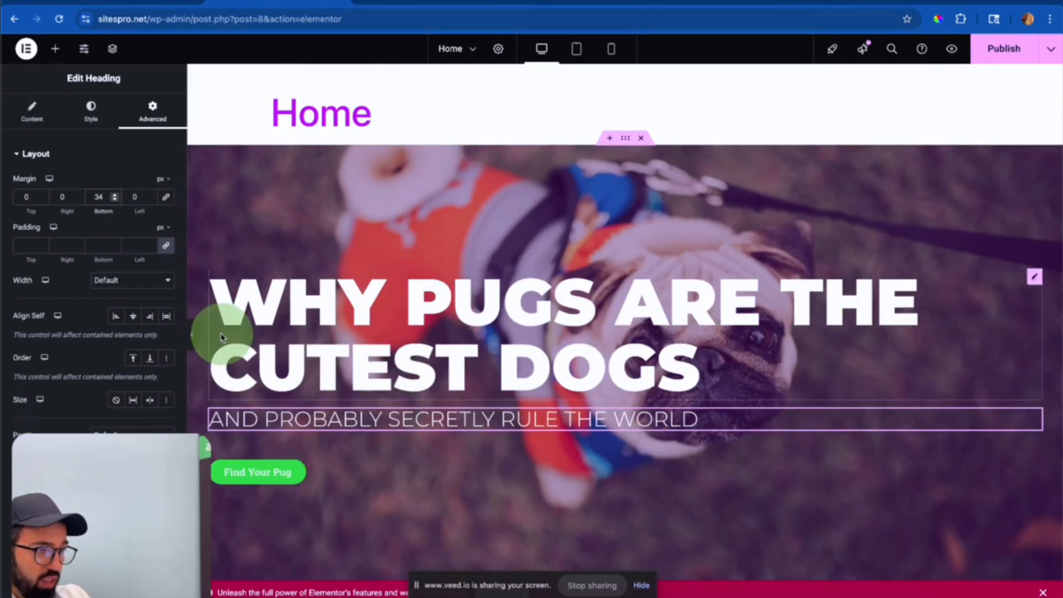
{"action": "left_click", "coordinate": [192, 335]}
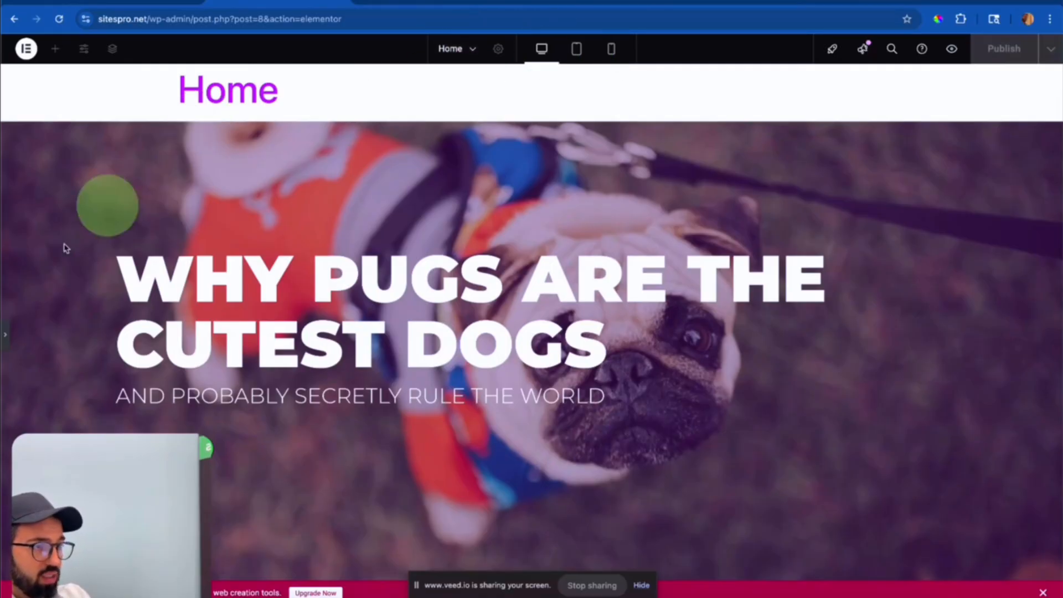
{"action": "left_click", "coordinate": [10, 339]}
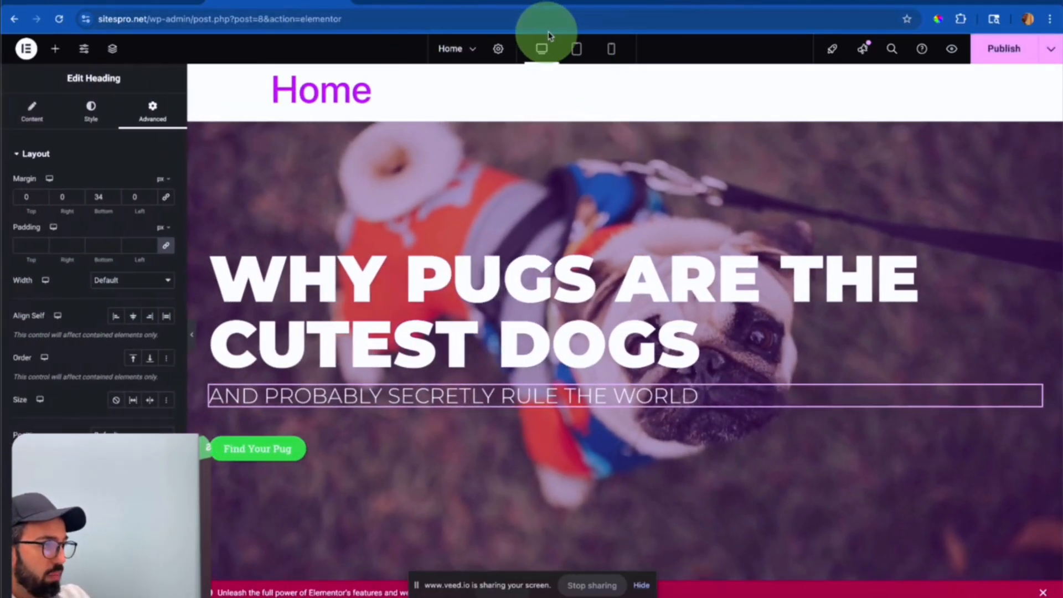
For the tablet layout, reduce the main heading's font size to 67 px.
{"action": "left_click", "coordinate": [577, 49]}
{"action": "scroll", "coordinate": [613, 294], "scroll_direction": "down", "scroll_amount": 2}
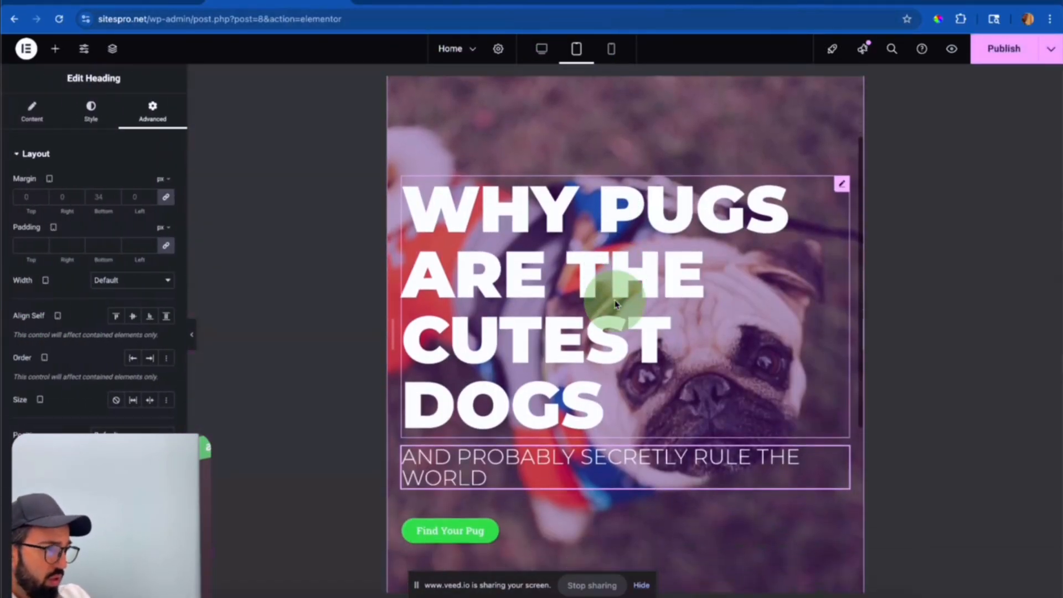
{"action": "left_click", "coordinate": [842, 184]}
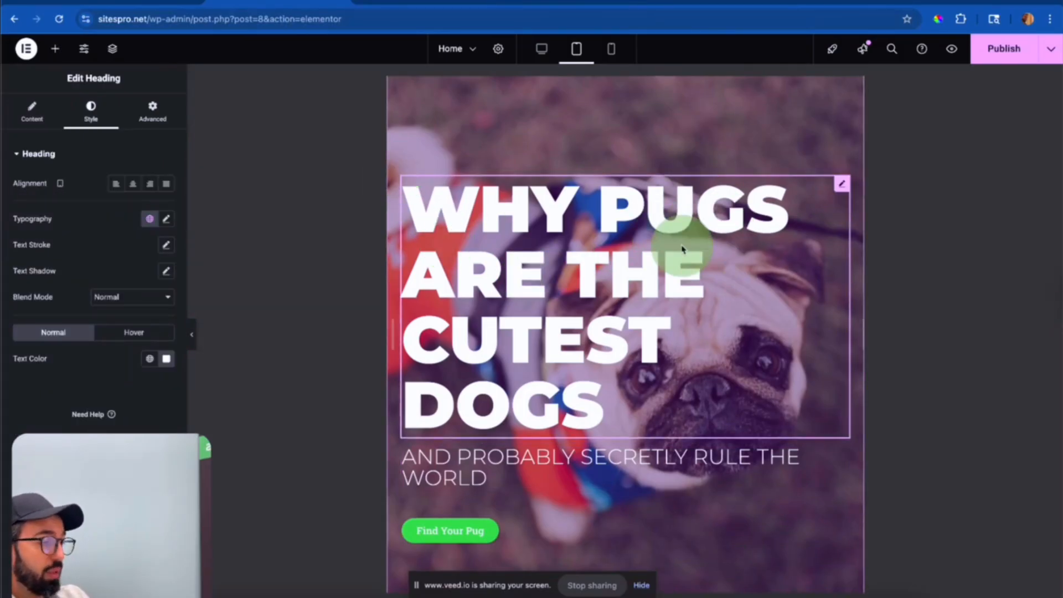
{"action": "left_click", "coordinate": [166, 219]}
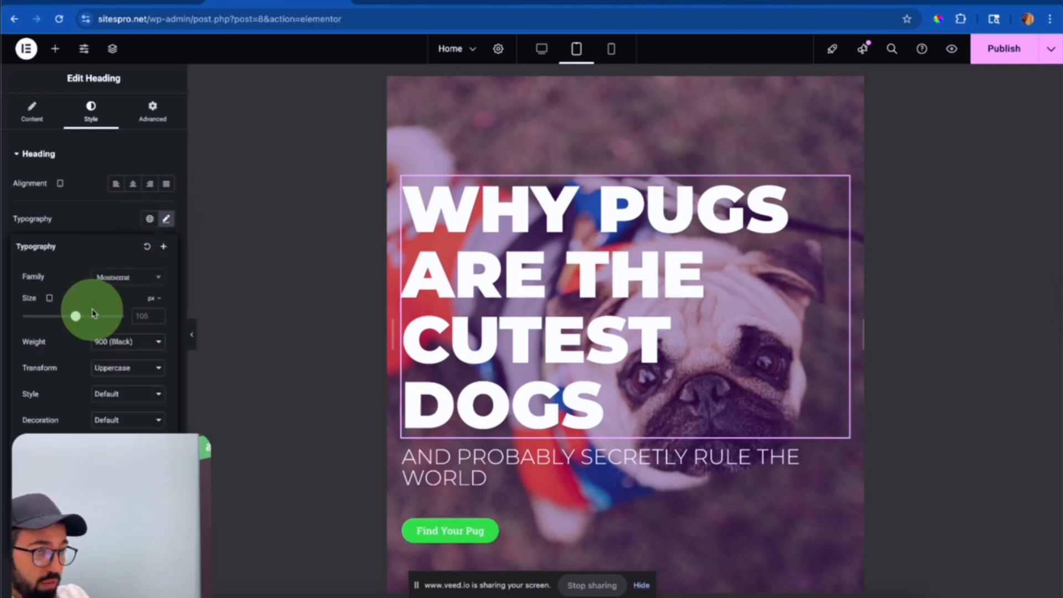
{"action": "left_click_drag", "start_coordinate": [75, 317], "coordinate": [55, 320]}
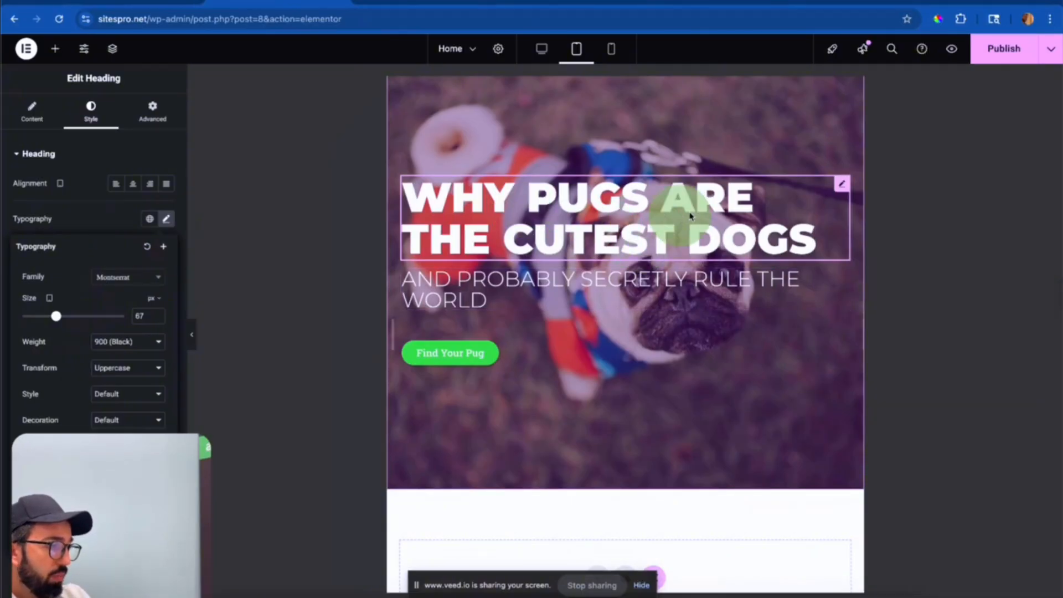
For the tablet layout, set the subheading's font size to 24 px.
{"action": "left_click", "coordinate": [841, 275]}
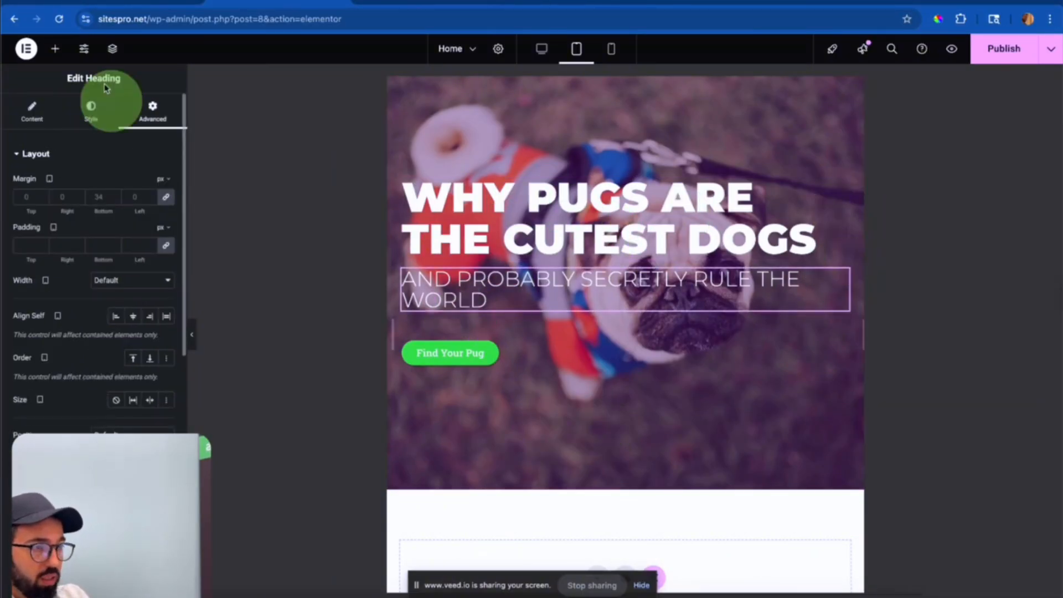
{"action": "left_click", "coordinate": [92, 101]}
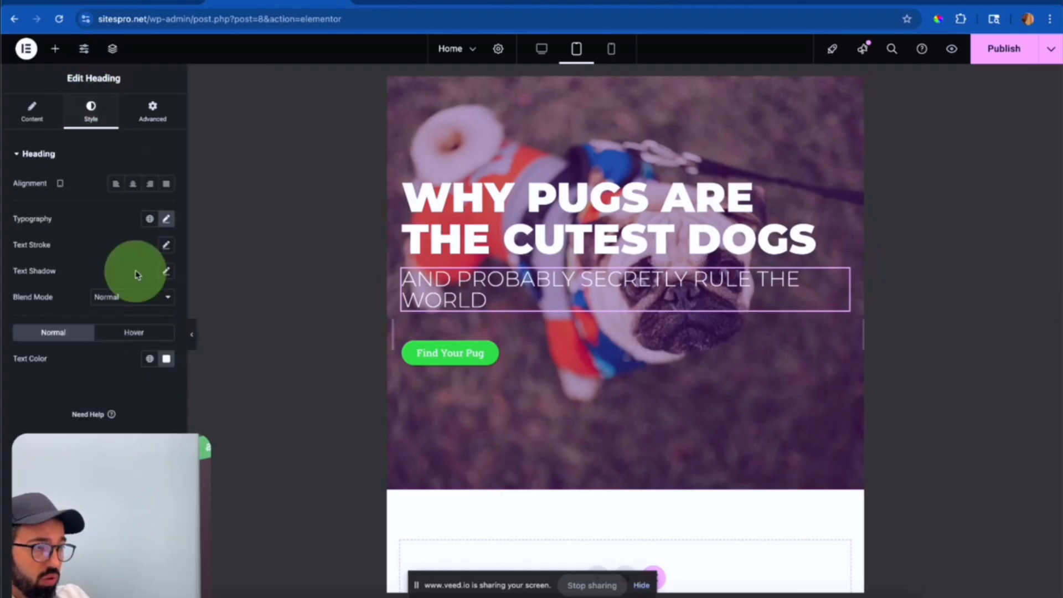
{"action": "left_click", "coordinate": [166, 219]}
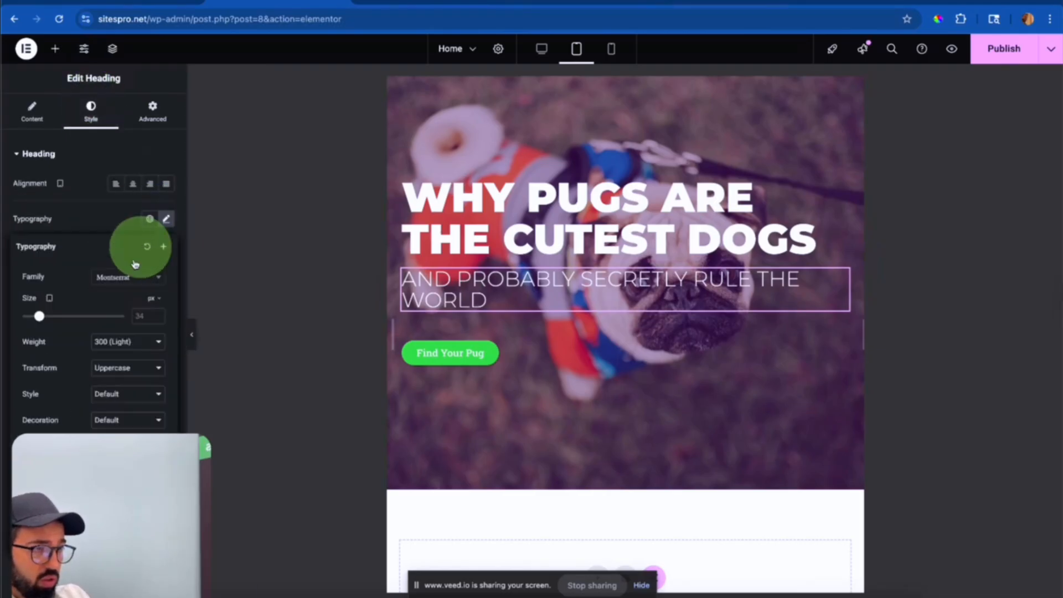
{"action": "left_click", "coordinate": [150, 314]}
{"action": "type", "text": "24"}
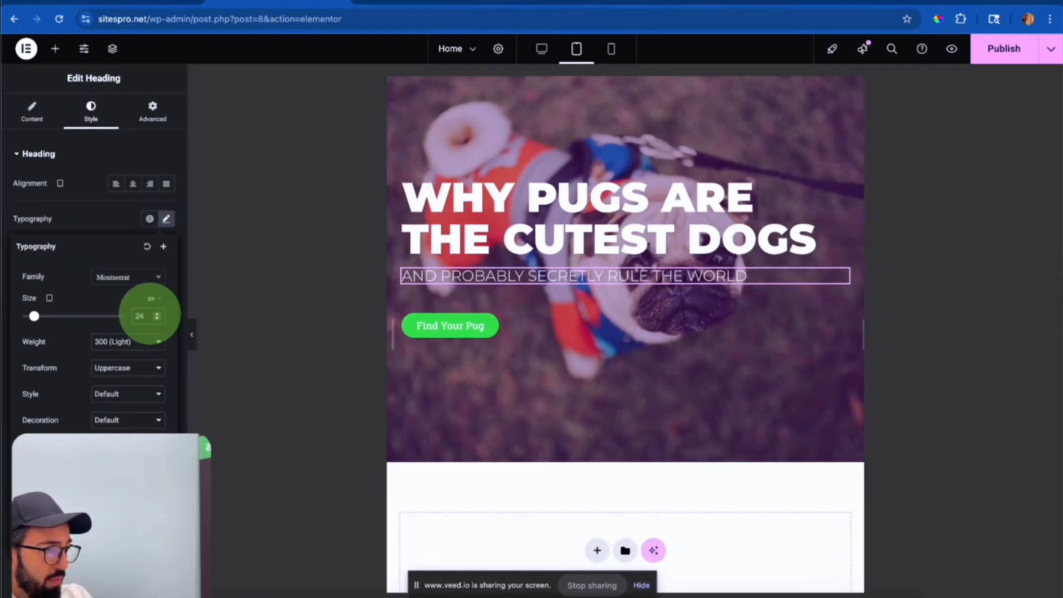
For the mobile layout, set the main heading's font size to 40 px.
{"action": "left_click", "coordinate": [614, 50]}
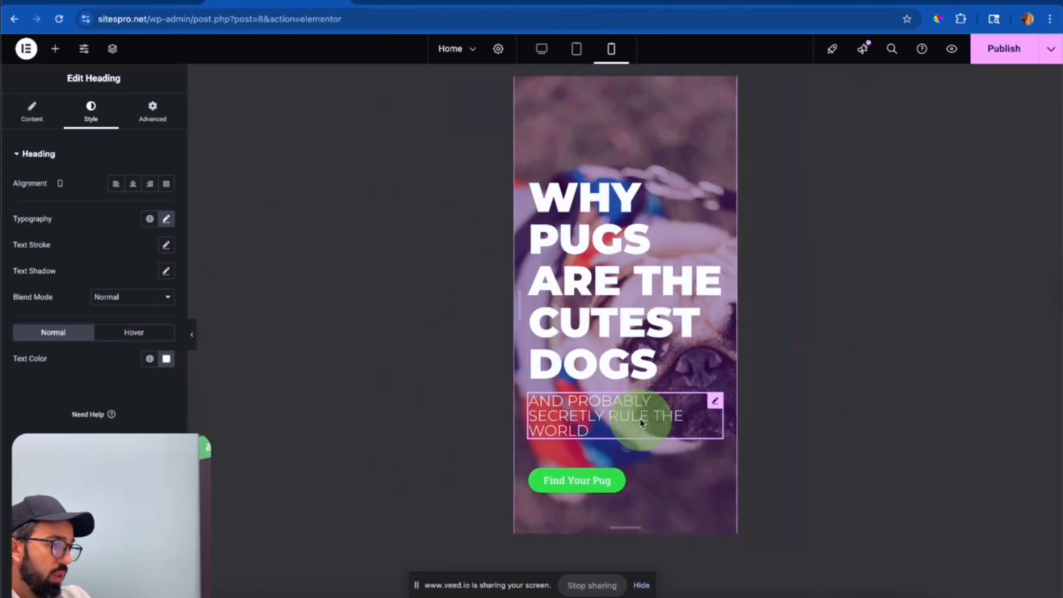
{"action": "scroll", "coordinate": [641, 416], "scroll_direction": "down", "scroll_amount": 3}
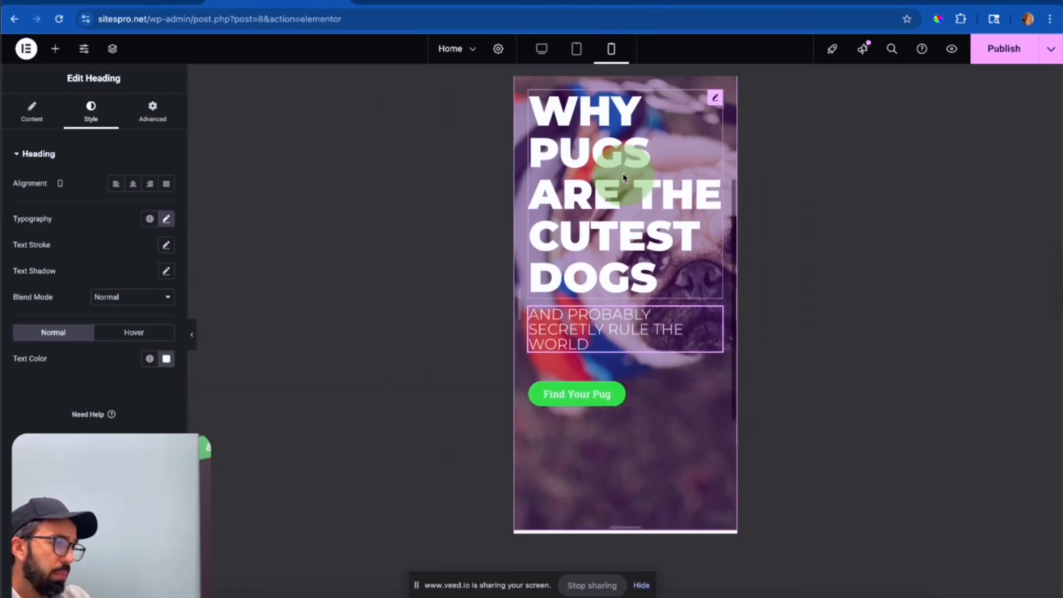
{"action": "scroll", "coordinate": [617, 443], "scroll_direction": "up", "scroll_amount": 1}
{"action": "scroll", "coordinate": [632, 405], "scroll_direction": "up", "scroll_amount": 1}
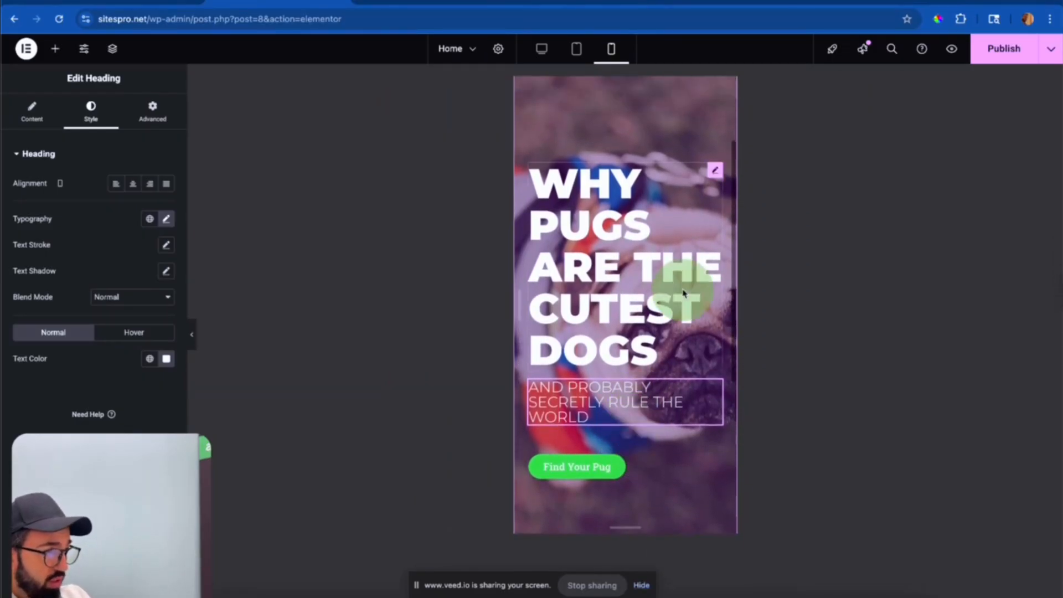
{"action": "left_click", "coordinate": [715, 175]}
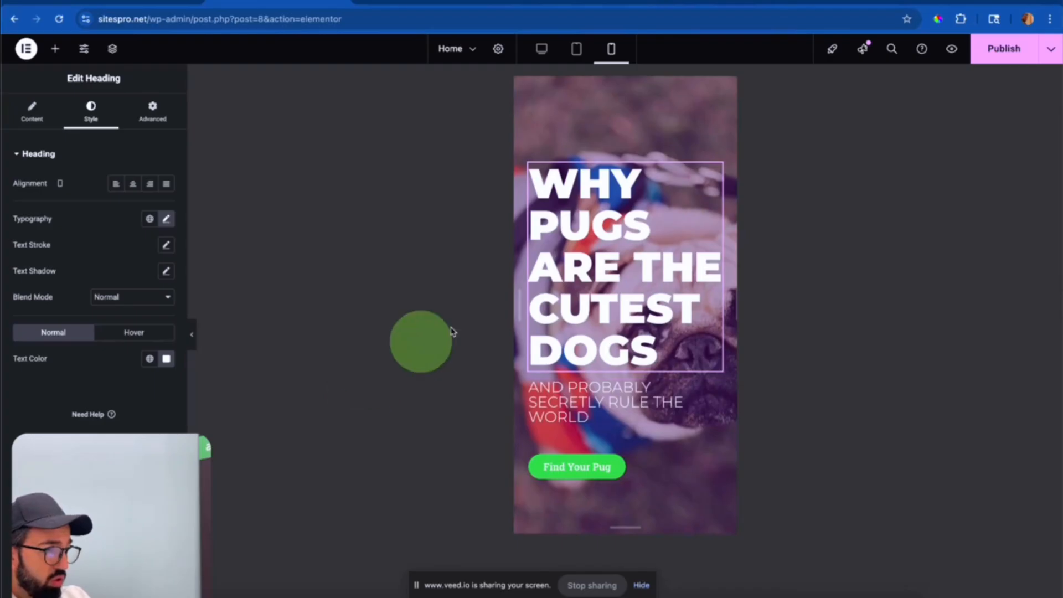
{"action": "left_click", "coordinate": [166, 220]}
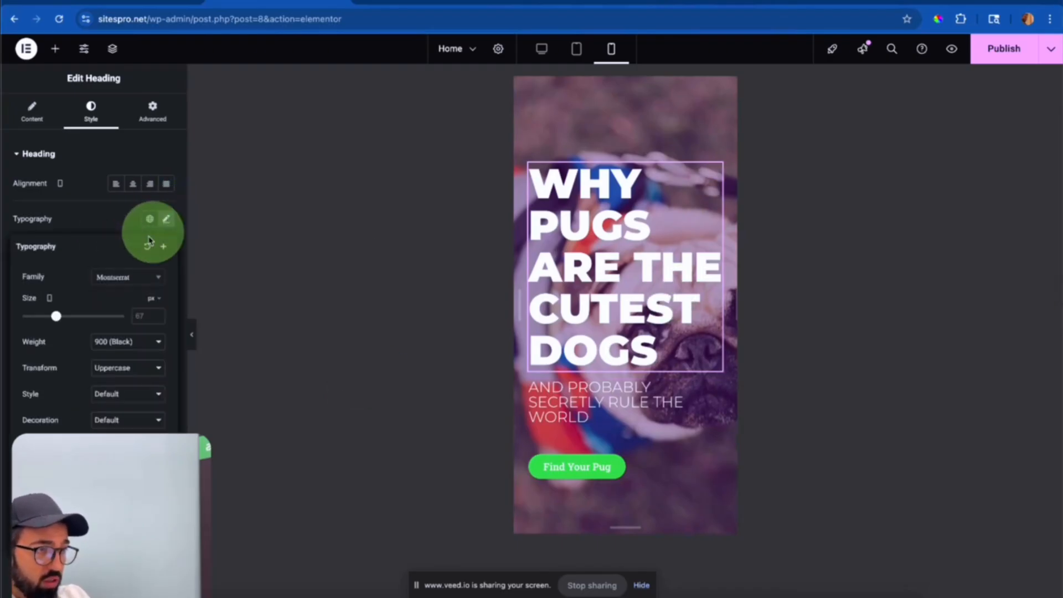
{"action": "left_click", "coordinate": [147, 316]}
{"action": "type", "text": "48"}
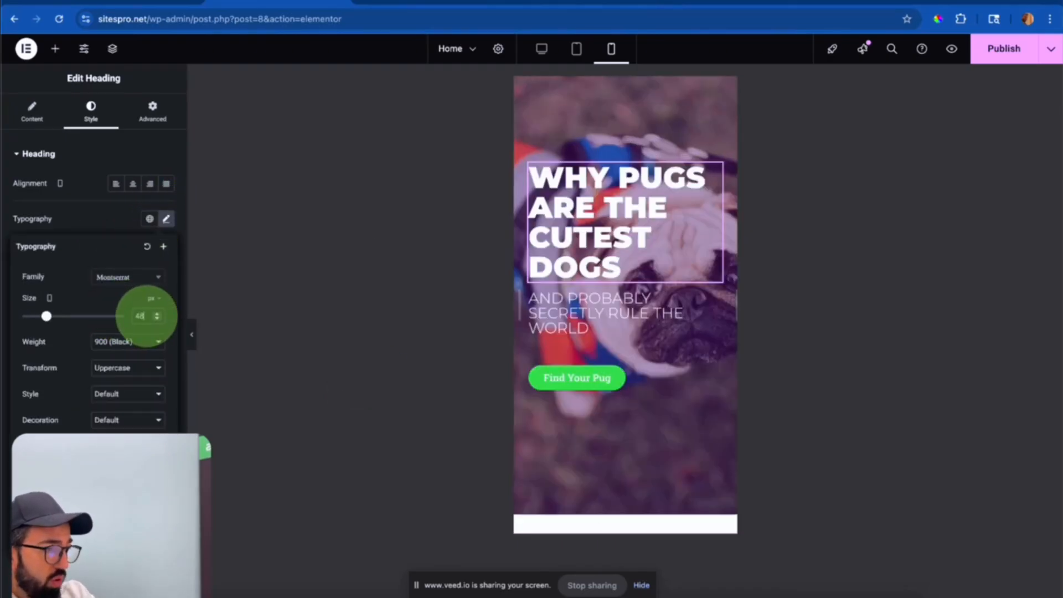
{"action": "left_click", "coordinate": [629, 320]}
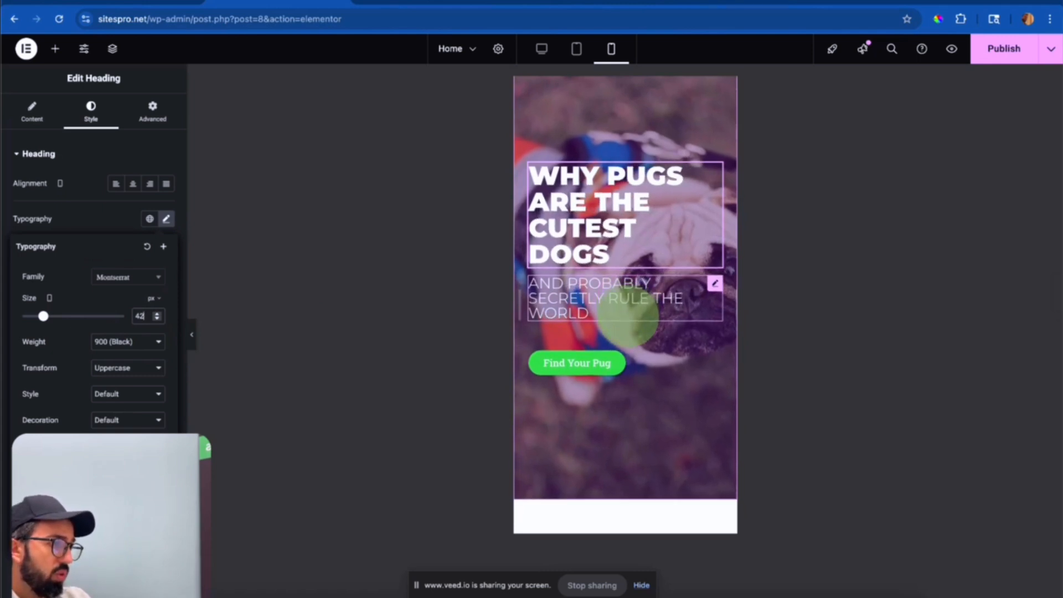
{"action": "key", "text": "BackSpace"}
{"action": "type", "text": "0"}
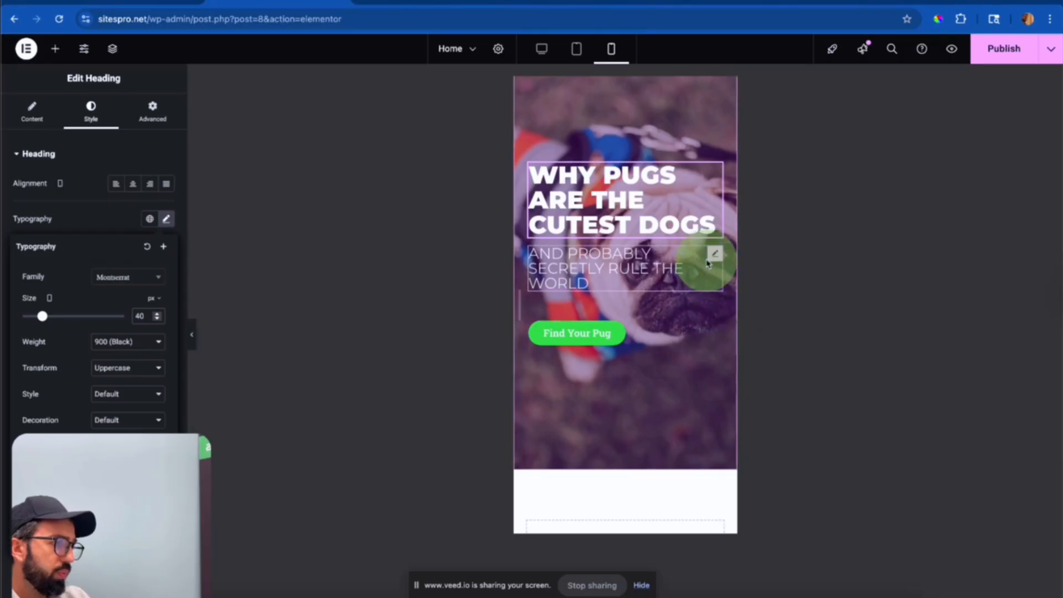
For the mobile layout, set the subheading's font size to 22 px.
{"action": "left_click", "coordinate": [715, 256]}
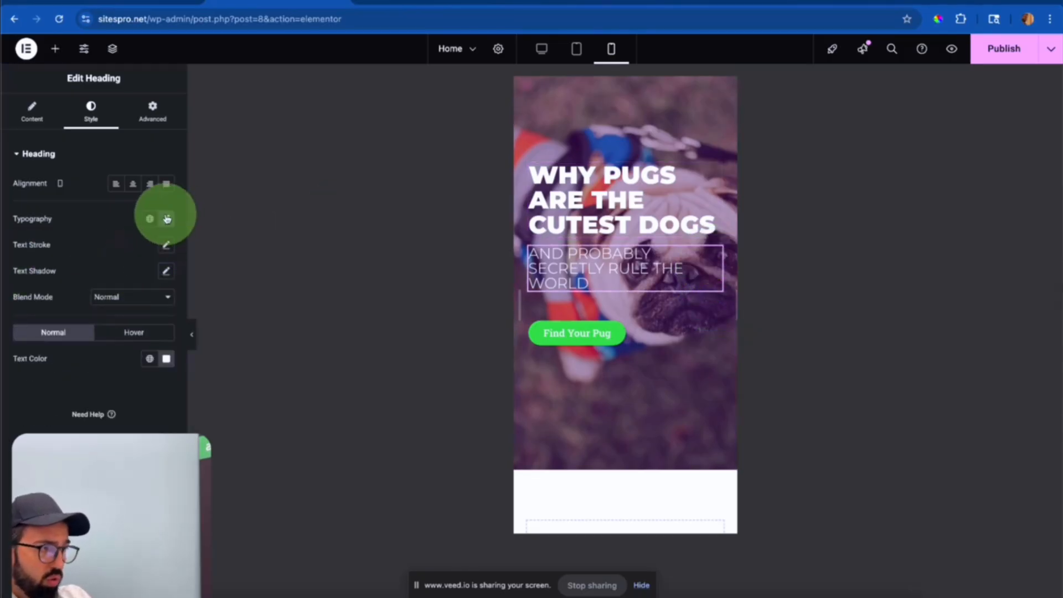
{"action": "left_click", "coordinate": [166, 218]}
{"action": "left_click", "coordinate": [148, 316]}
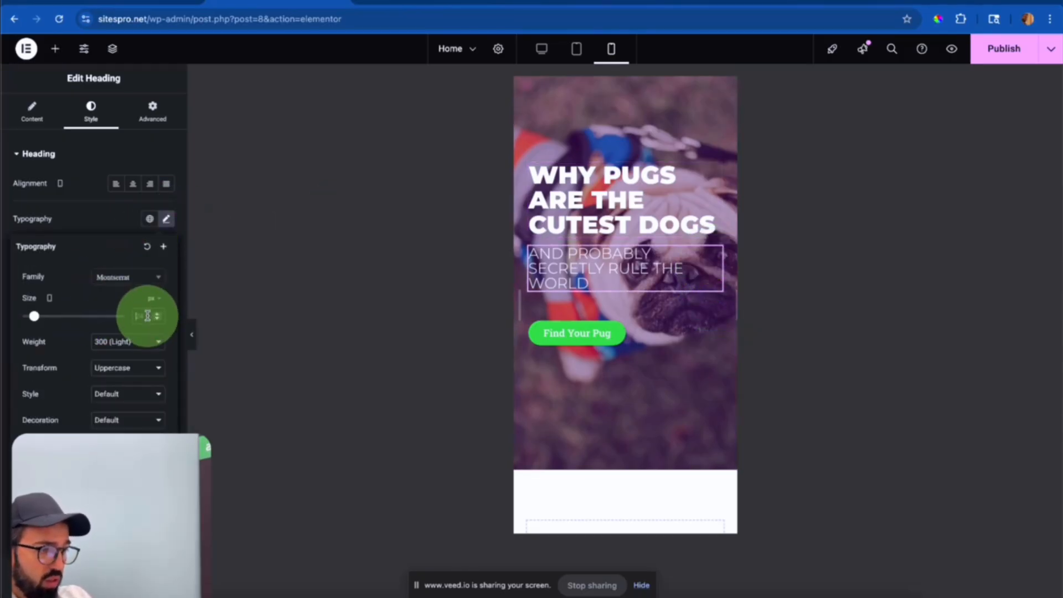
{"action": "type", "text": "22"}
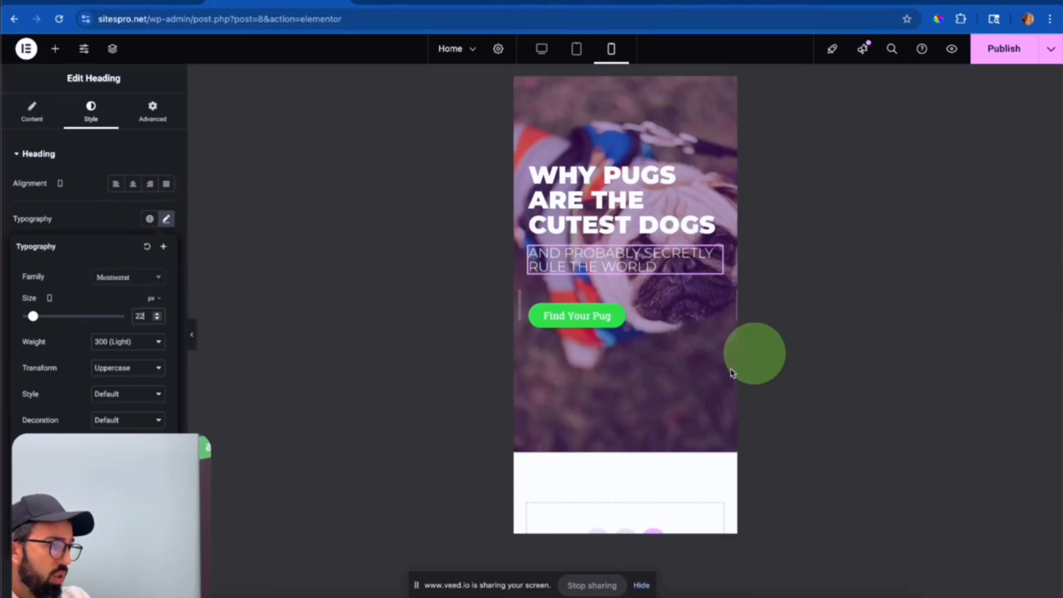
Look over the hero section in the mobile layout, and return to the desktop layout to review it there.
{"action": "scroll", "coordinate": [650, 423], "scroll_direction": "up", "scroll_amount": 2}
{"action": "scroll", "coordinate": [649, 419], "scroll_direction": "down", "scroll_amount": 1}
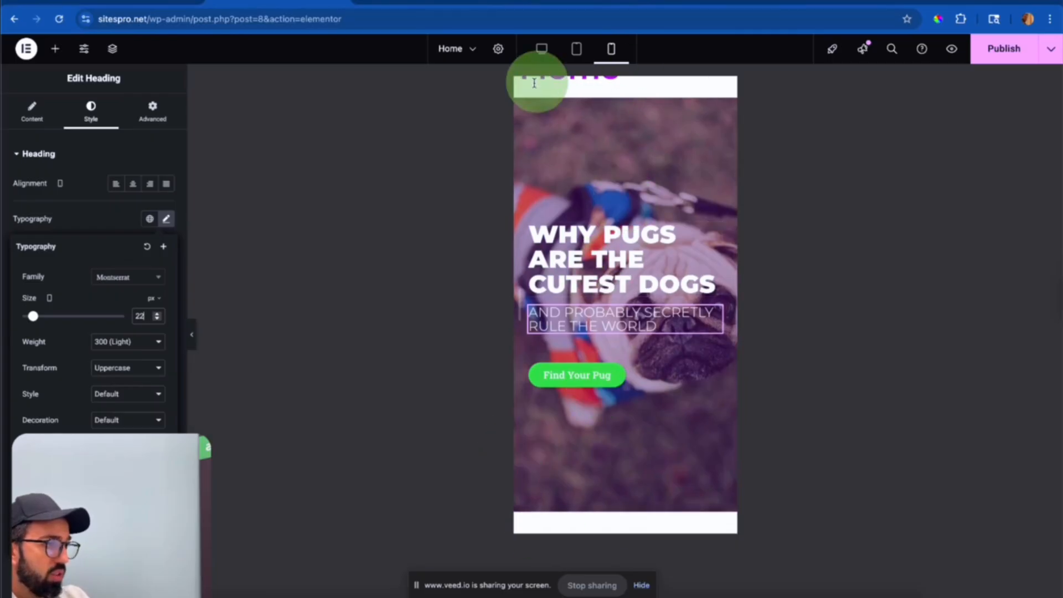
{"action": "left_click", "coordinate": [542, 49]}
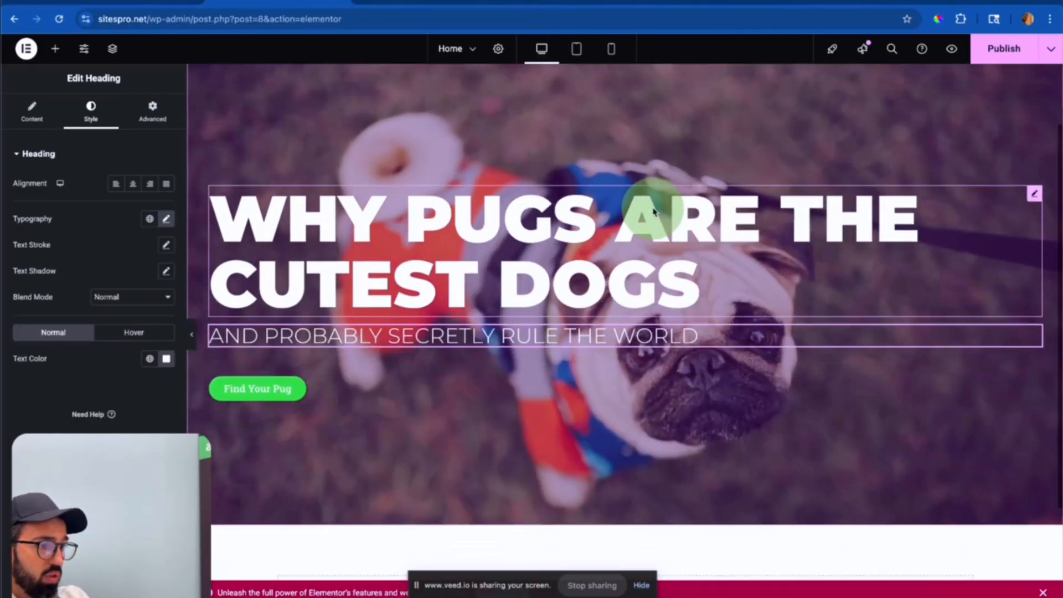
{"action": "scroll", "coordinate": [653, 212], "scroll_direction": "down", "scroll_amount": 1}
{"action": "scroll", "coordinate": [653, 212], "scroll_direction": "up", "scroll_amount": 2}
{"action": "scroll", "coordinate": [653, 212], "scroll_direction": "down", "scroll_amount": 1}
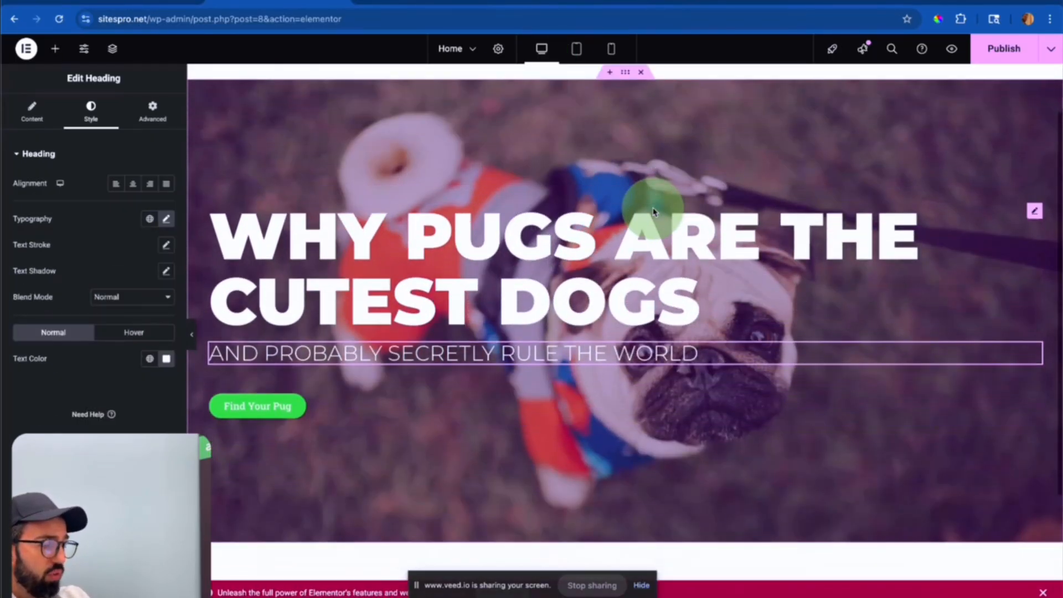
{"action": "scroll", "coordinate": [451, 210], "scroll_direction": "down", "scroll_amount": 1}
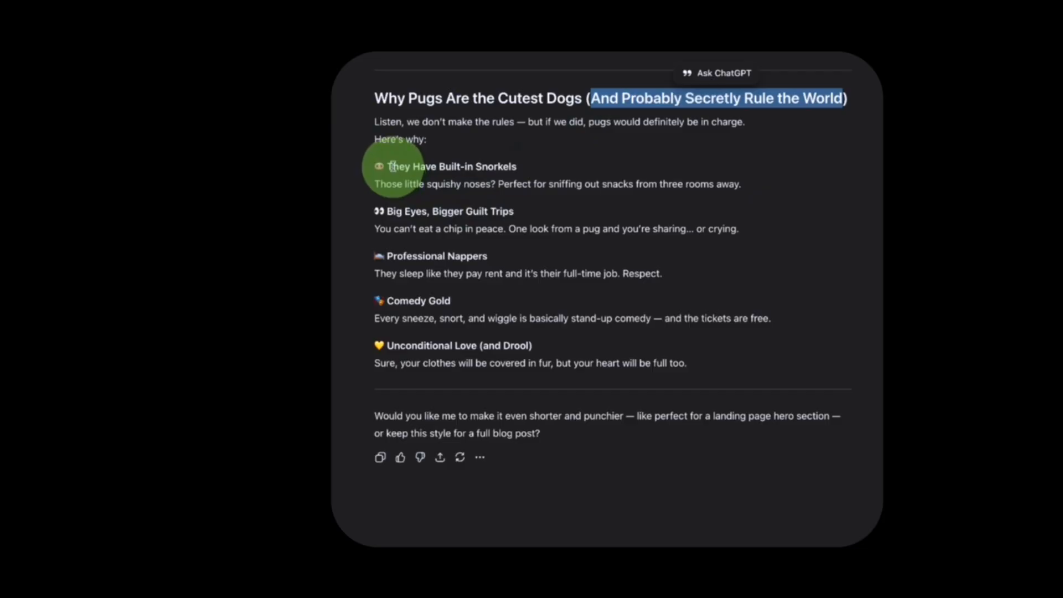
Select the text "They Have Built-in Snorkels" in ChatGPT, and add a two-column flexbox container below the hero section in Elementor.
{"action": "left_click_drag", "start_coordinate": [392, 167], "coordinate": [527, 166]}
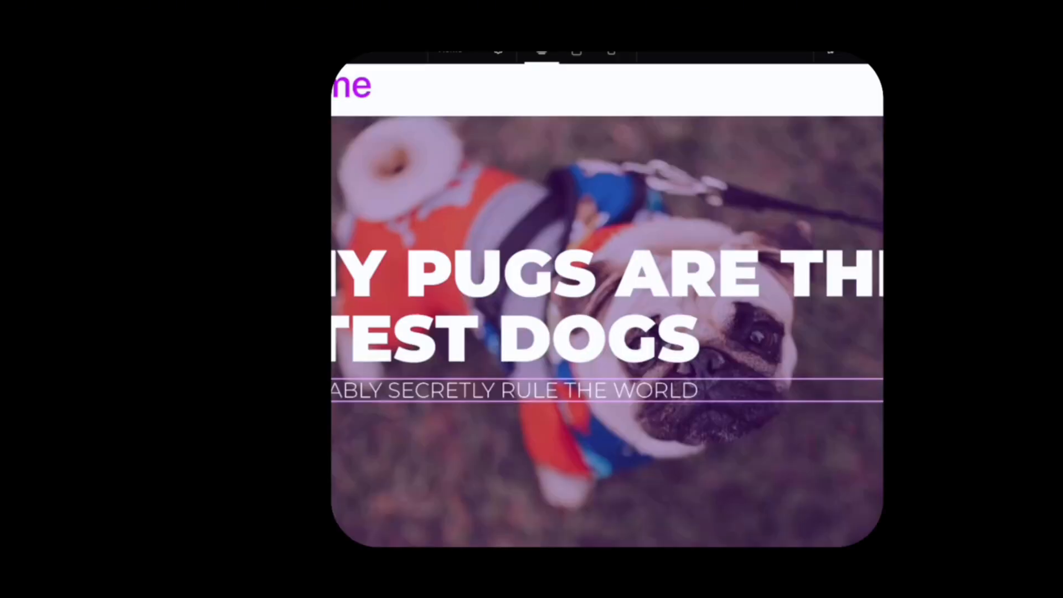
{"action": "scroll", "coordinate": [526, 454], "scroll_direction": "down", "scroll_amount": 3}
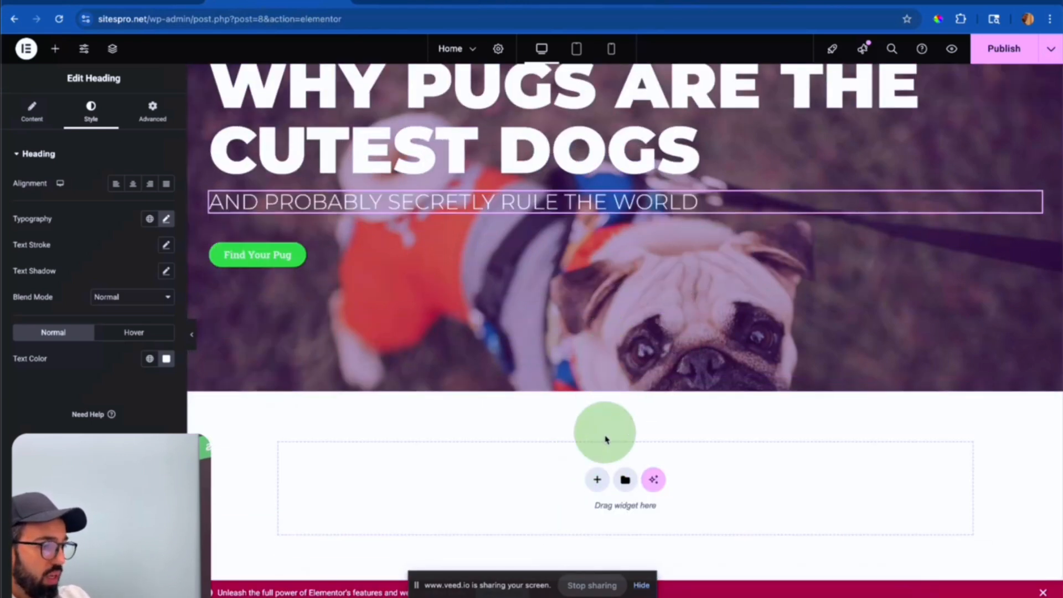
{"action": "left_click", "coordinate": [598, 480]}
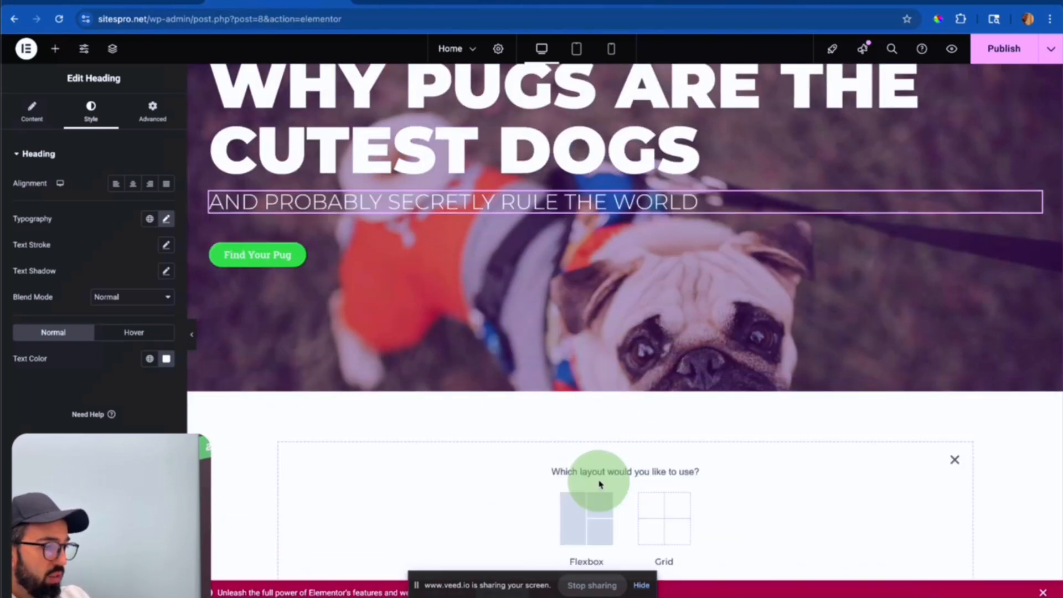
{"action": "left_click", "coordinate": [599, 504]}
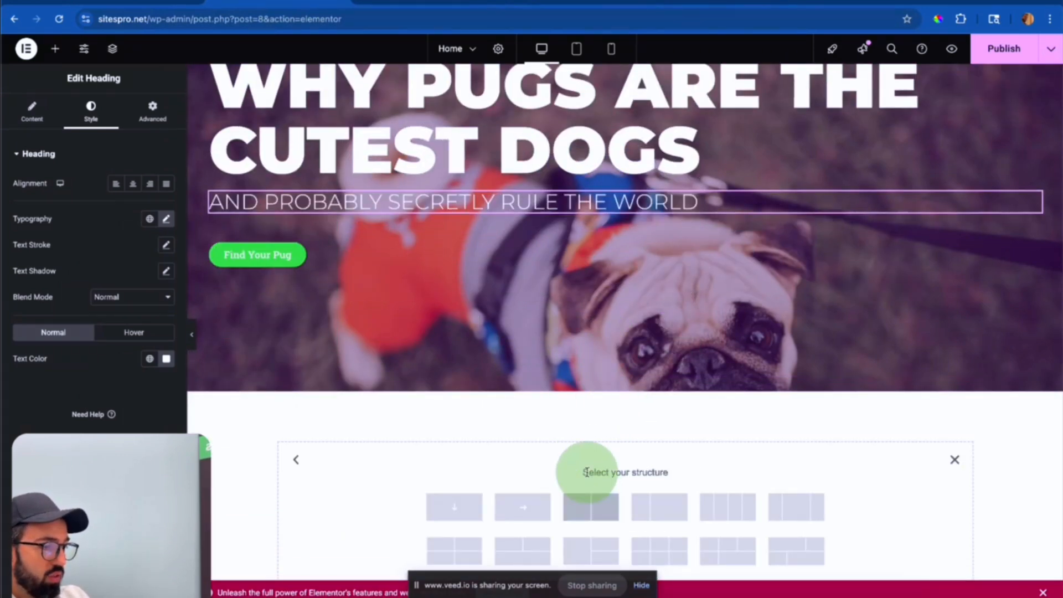
{"action": "scroll", "coordinate": [586, 468], "scroll_direction": "down", "scroll_amount": 1}
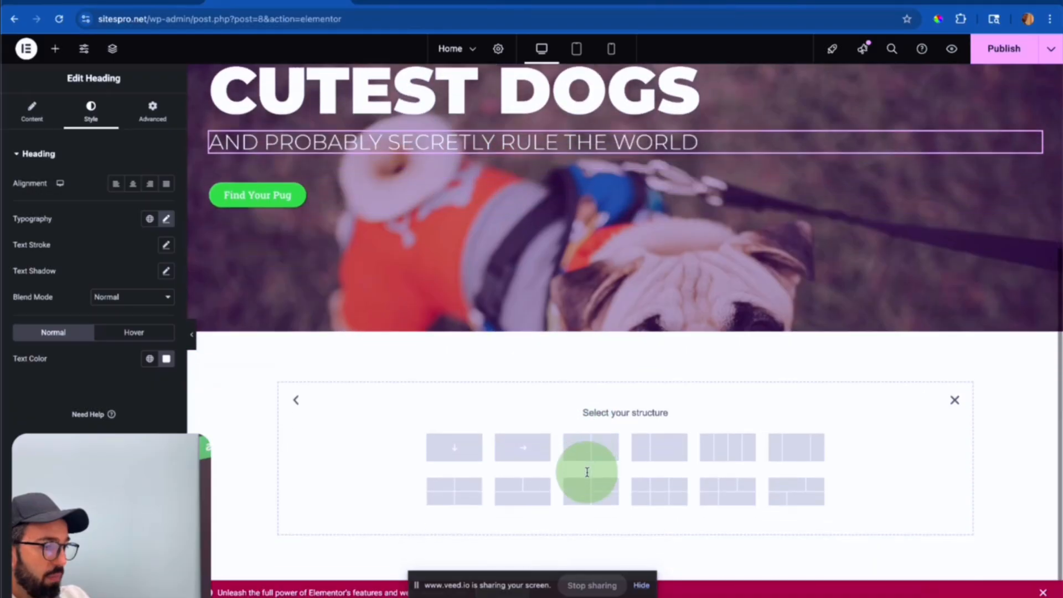
{"action": "left_click", "coordinate": [597, 443]}
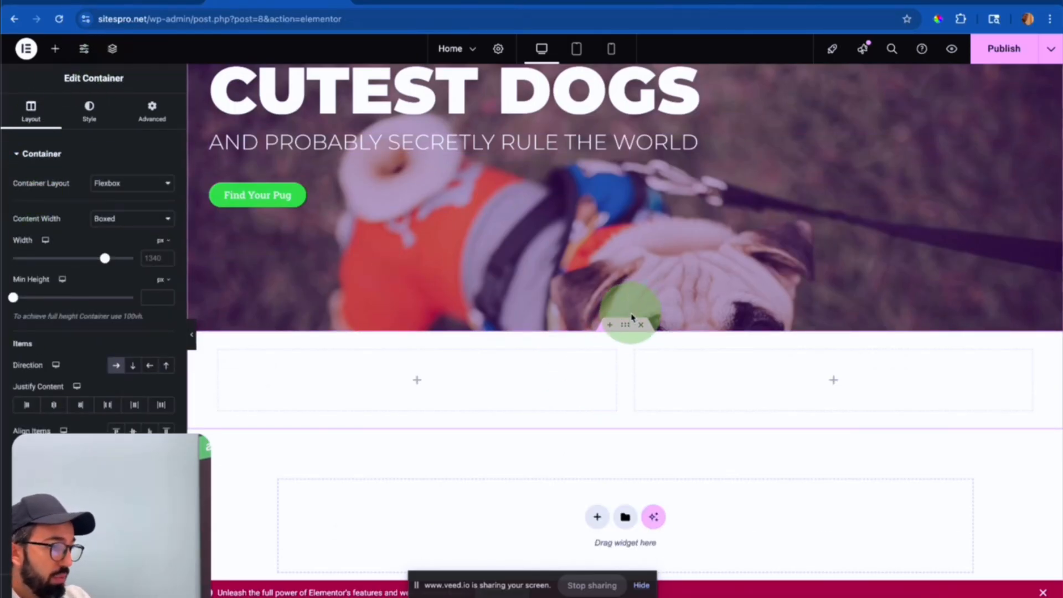
Publish the page, and set the site-wide default container padding to 94 px for both top and bottom.
{"action": "scroll", "coordinate": [628, 324], "scroll_direction": "up", "scroll_amount": 3}
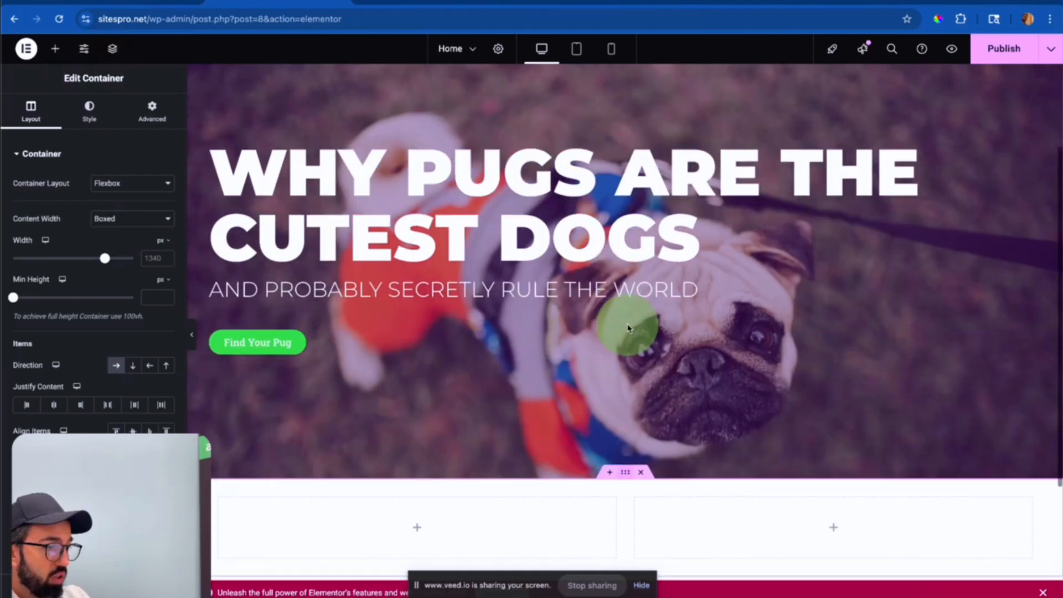
{"action": "scroll", "coordinate": [635, 324], "scroll_direction": "down", "scroll_amount": 4}
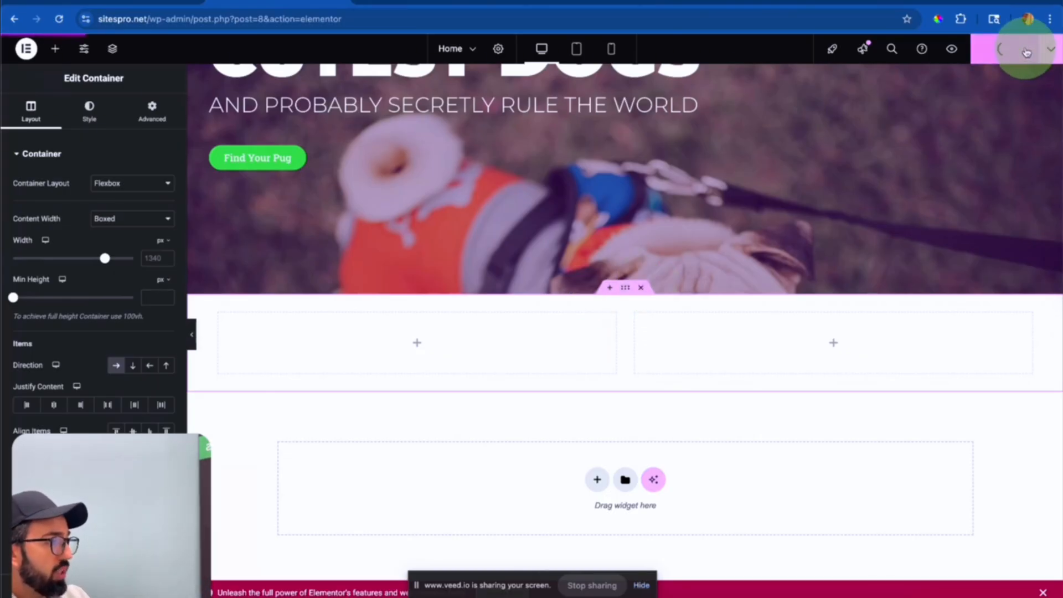
{"action": "left_click", "coordinate": [85, 54]}
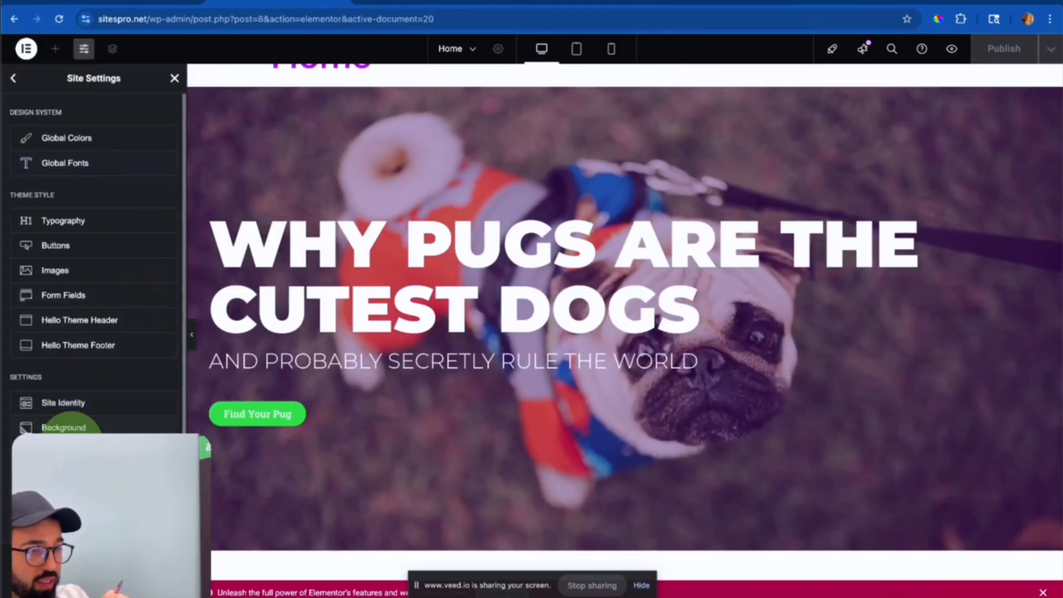
{"action": "left_click", "coordinate": [56, 457]}
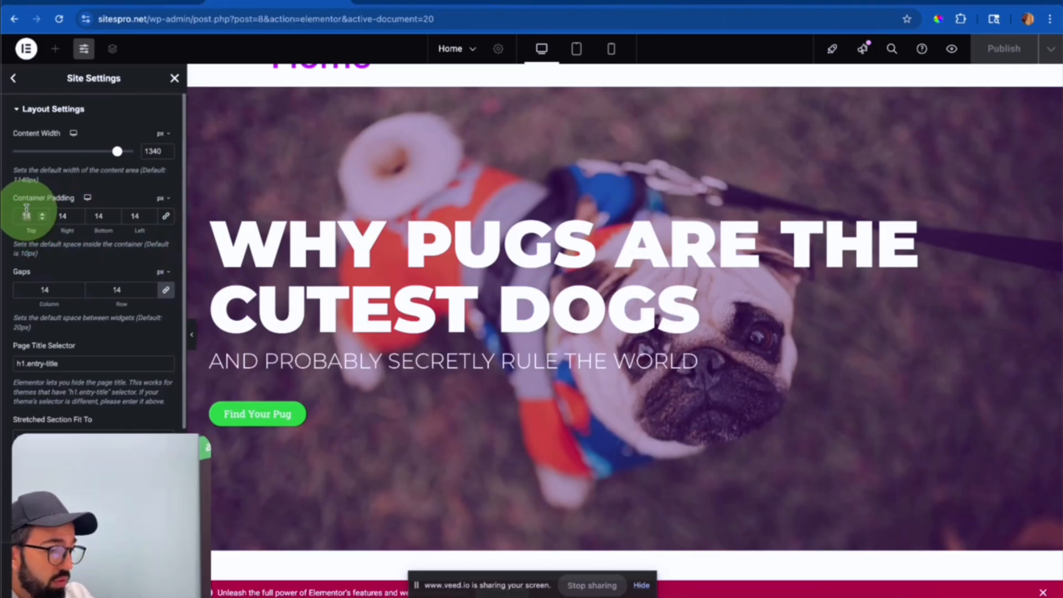
{"action": "type", "text": "94"}
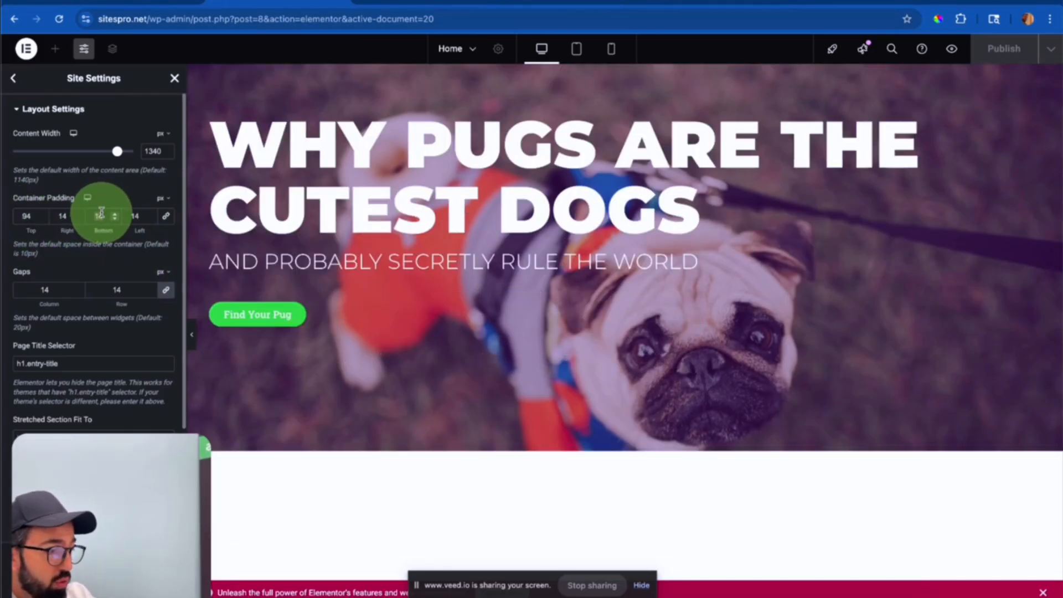
{"action": "type", "text": "94"}
{"action": "scroll", "coordinate": [233, 249], "scroll_direction": "up", "scroll_amount": 5}
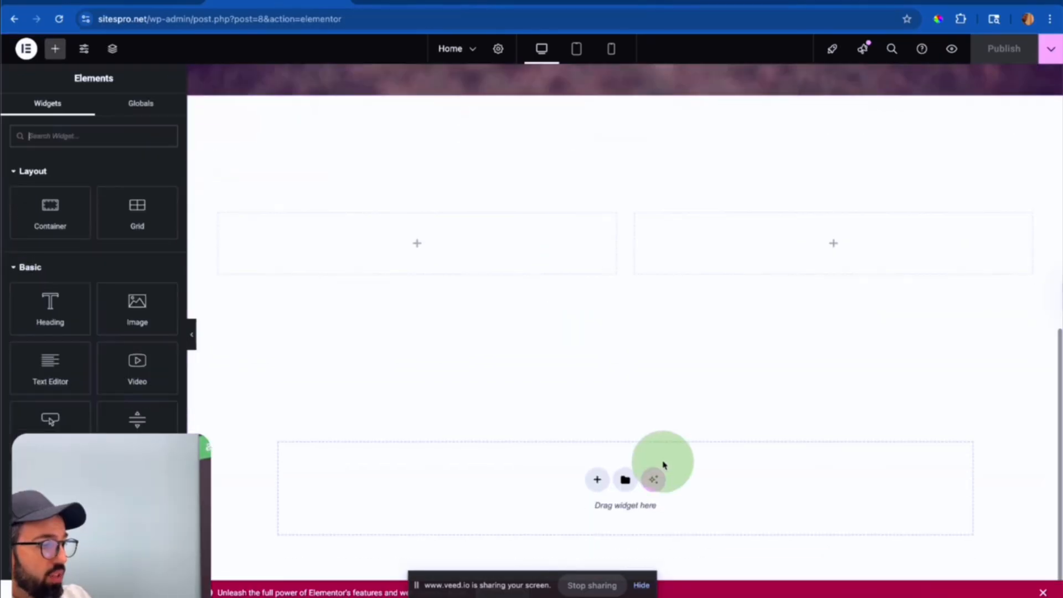
Add a single-column flexbox container below the two-column one to check the default padding on it.
{"action": "left_click", "coordinate": [597, 481]}
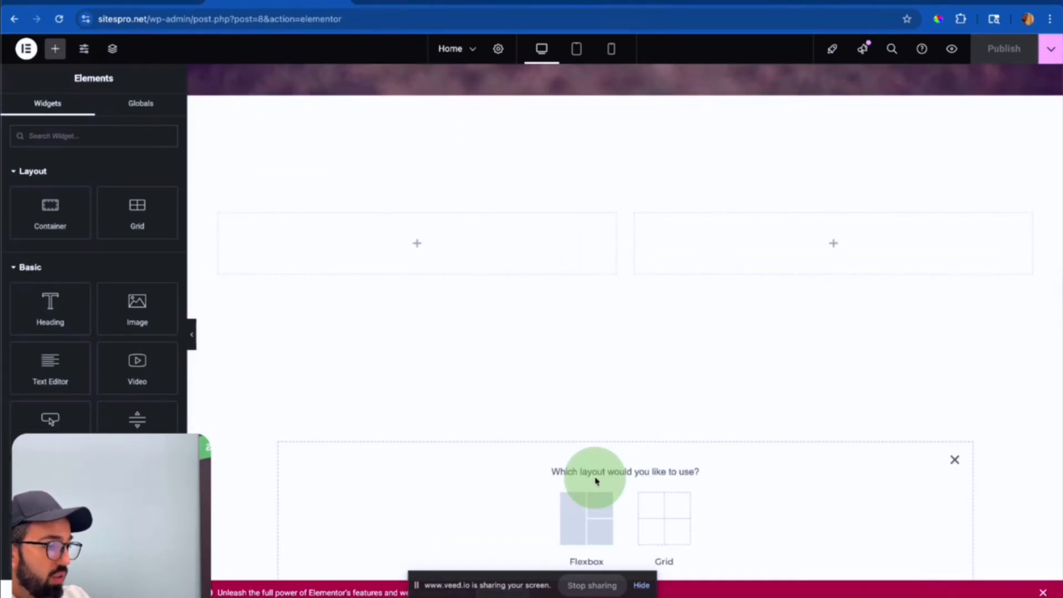
{"action": "left_click", "coordinate": [593, 515]}
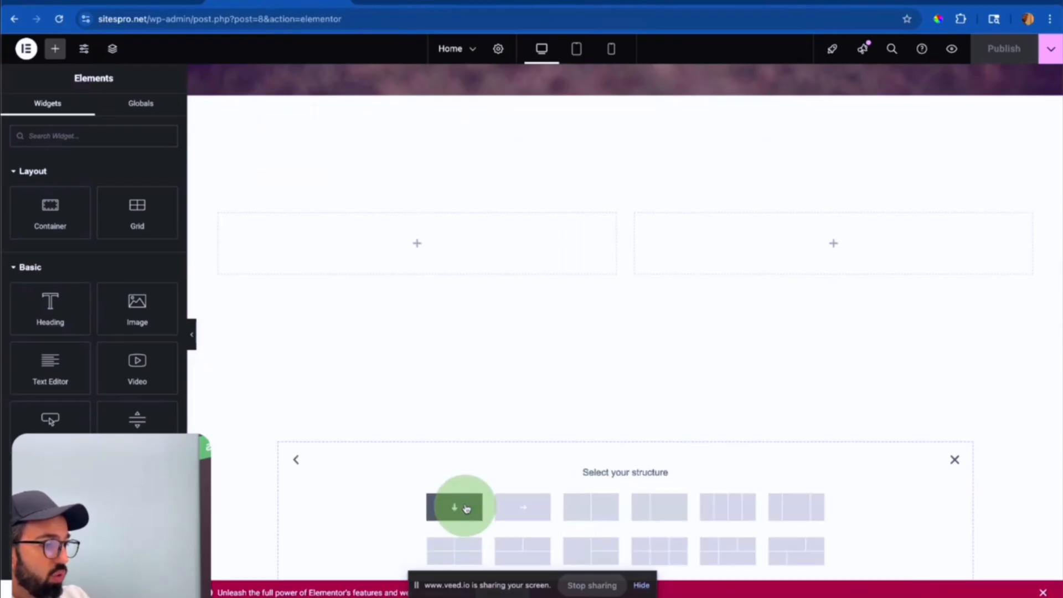
{"action": "left_click", "coordinate": [466, 506]}
{"action": "scroll", "coordinate": [590, 468], "scroll_direction": "down", "scroll_amount": 3}
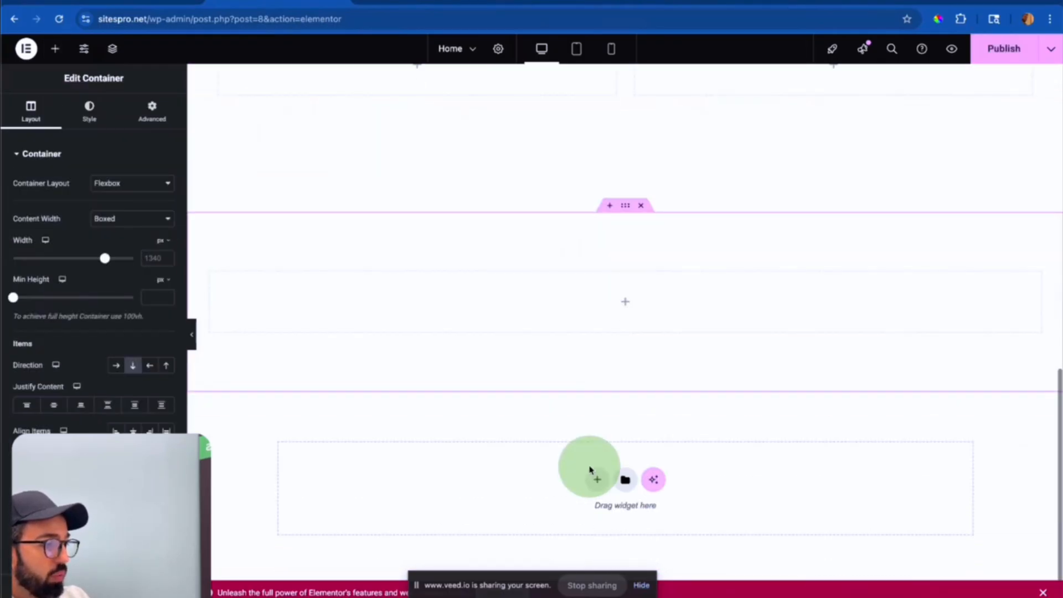
{"action": "scroll", "coordinate": [589, 468], "scroll_direction": "up", "scroll_amount": 5}
{"action": "scroll", "coordinate": [590, 468], "scroll_direction": "down", "scroll_amount": 6}
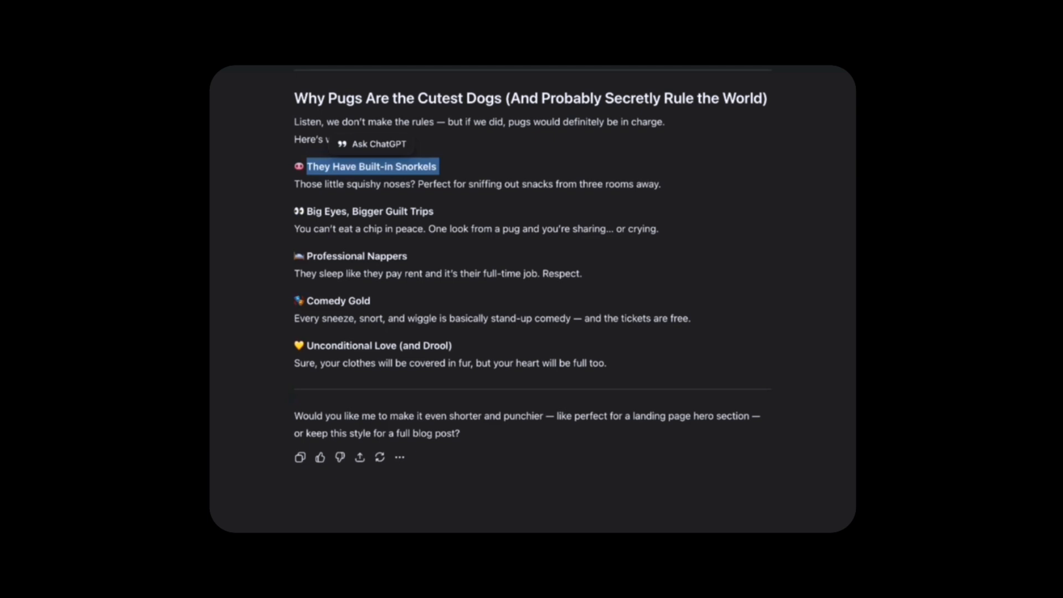
Copy "They Have Built-in Snorkels" from ChatGPT and use it as the title of a new heading in the container's left column.
{"action": "right_click", "coordinate": [324, 162]}
{"action": "left_click", "coordinate": [369, 189]}
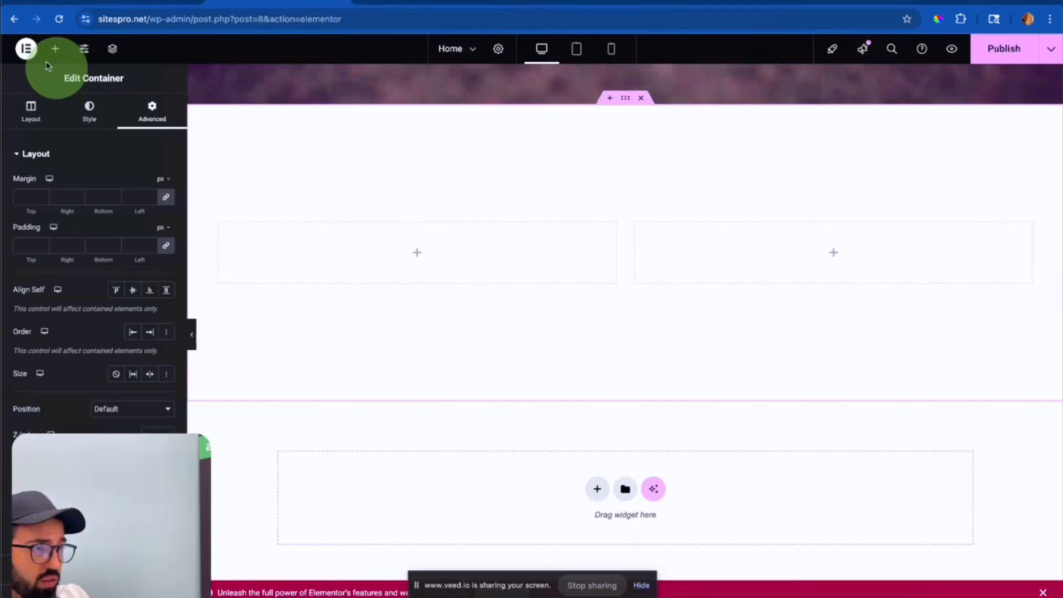
{"action": "left_click", "coordinate": [54, 51]}
{"action": "left_click_drag", "start_coordinate": [56, 294], "coordinate": [480, 246]}
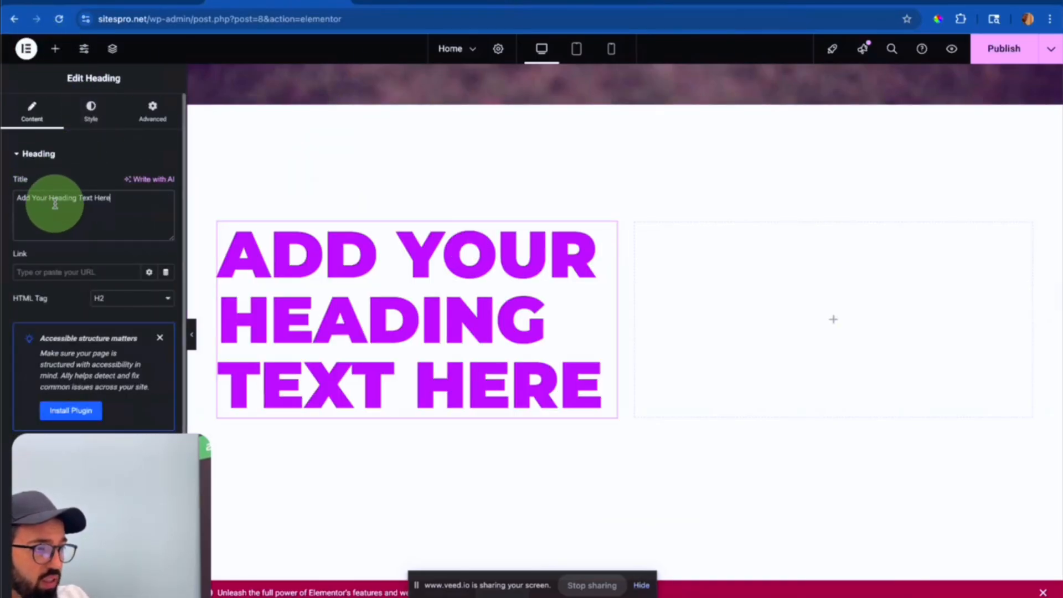
{"action": "key", "text": "super+v"}
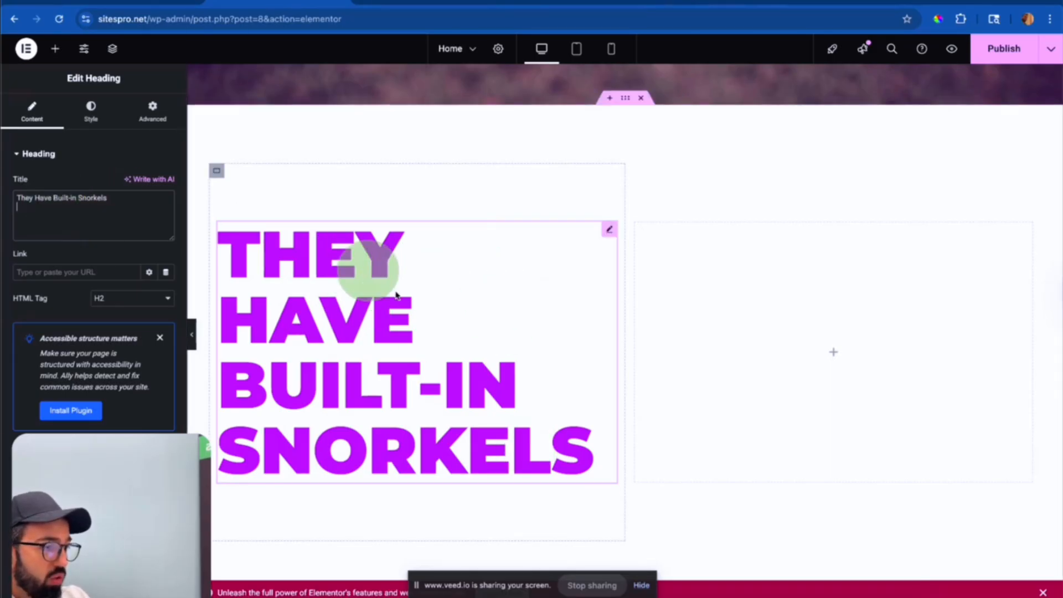
Set the font size of the "They Have Built-in Snorkels" heading to 50 px.
{"action": "scroll", "coordinate": [426, 320], "scroll_direction": "down", "scroll_amount": 1}
{"action": "left_click", "coordinate": [35, 116]}
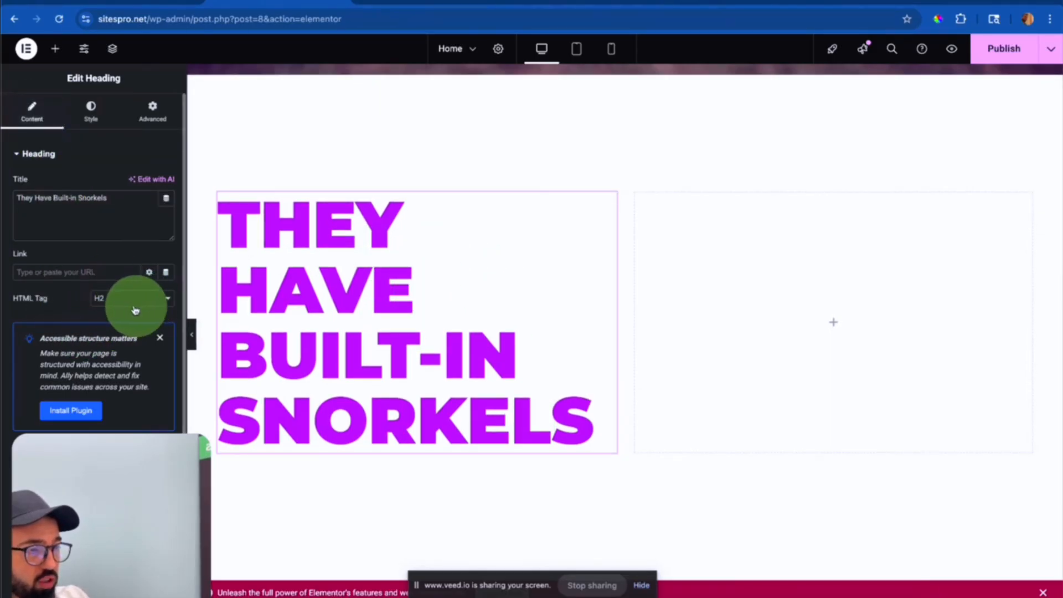
{"action": "left_click", "coordinate": [91, 108]}
{"action": "left_click", "coordinate": [167, 219]}
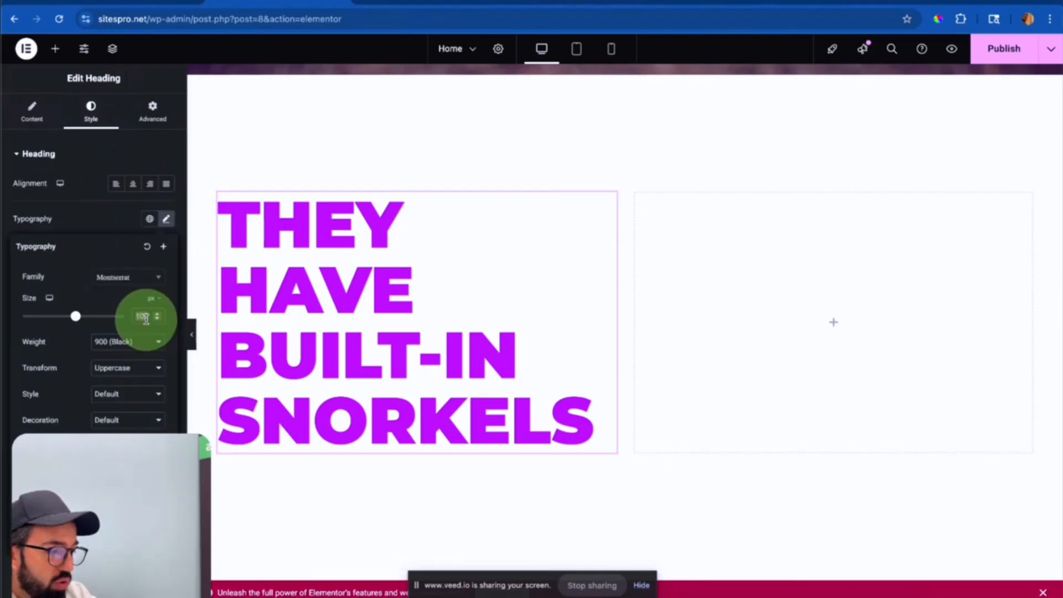
{"action": "type", "text": "40"}
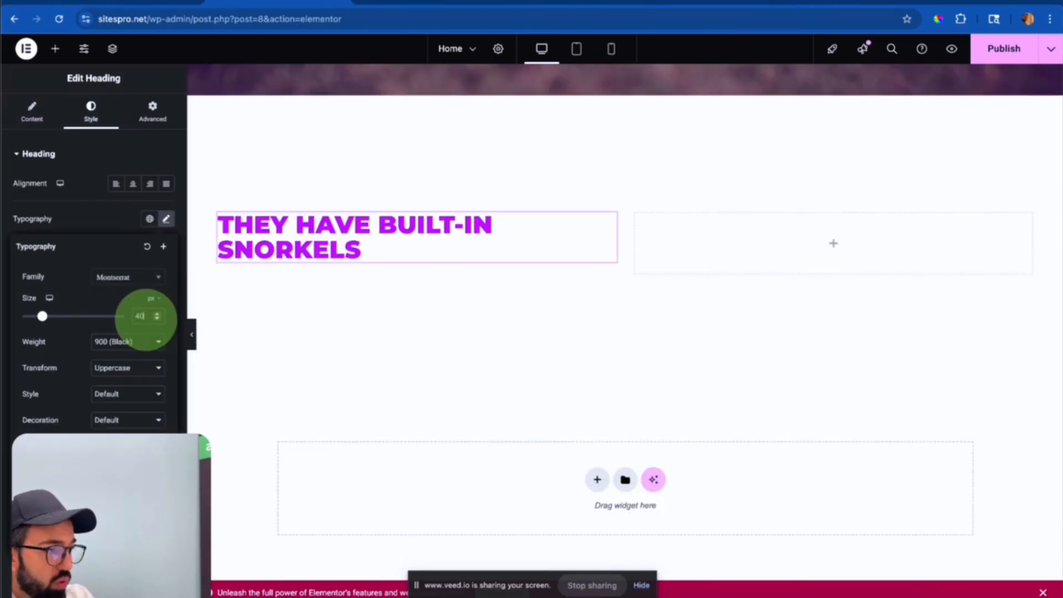
{"action": "key", "text": "Up"}
{"action": "key", "text": "Up"}
{"action": "key", "text": "Up"}
{"action": "key", "text": "Up"}
{"action": "key", "text": "Up"}
{"action": "key", "text": "Up"}
{"action": "key", "text": "Up"}
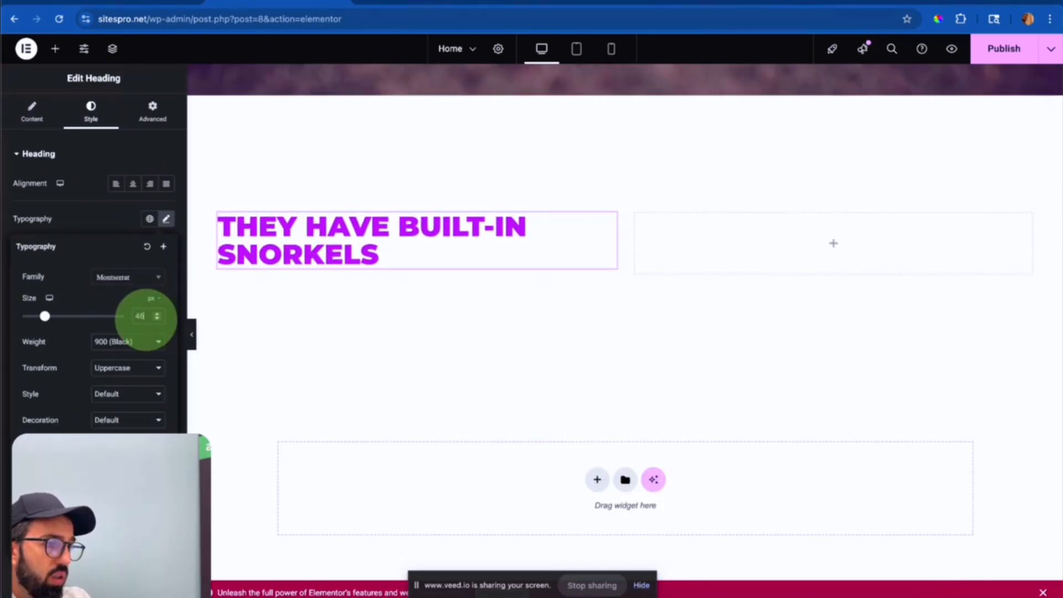
{"action": "key", "text": "Up"}
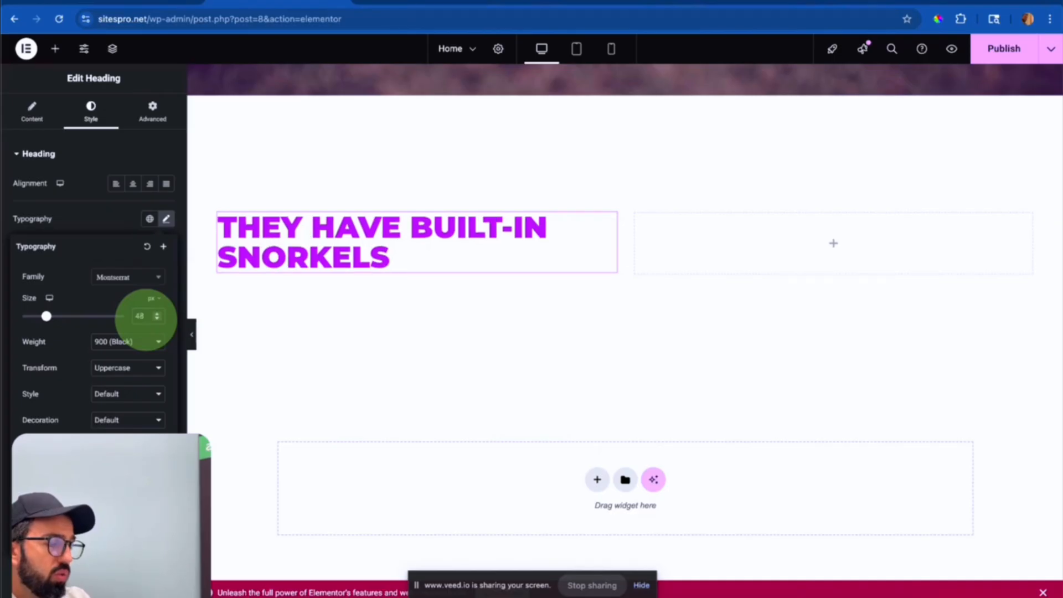
{"action": "key", "text": "Up"}
{"action": "key", "text": "Up"}
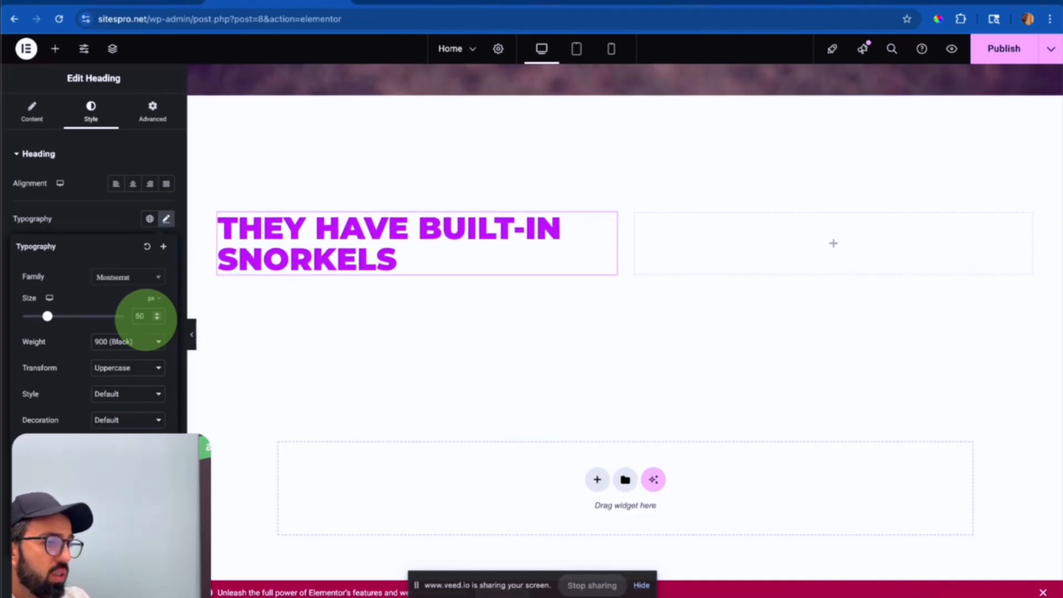
Check the hero heading's HTML tag and typography settings, and compare them with the HTML tag of the "They Have Built-in Snorkels" heading.
{"action": "scroll", "coordinate": [565, 198], "scroll_direction": "up", "scroll_amount": 10}
{"action": "scroll", "coordinate": [1045, 183], "scroll_direction": "down", "scroll_amount": 2}
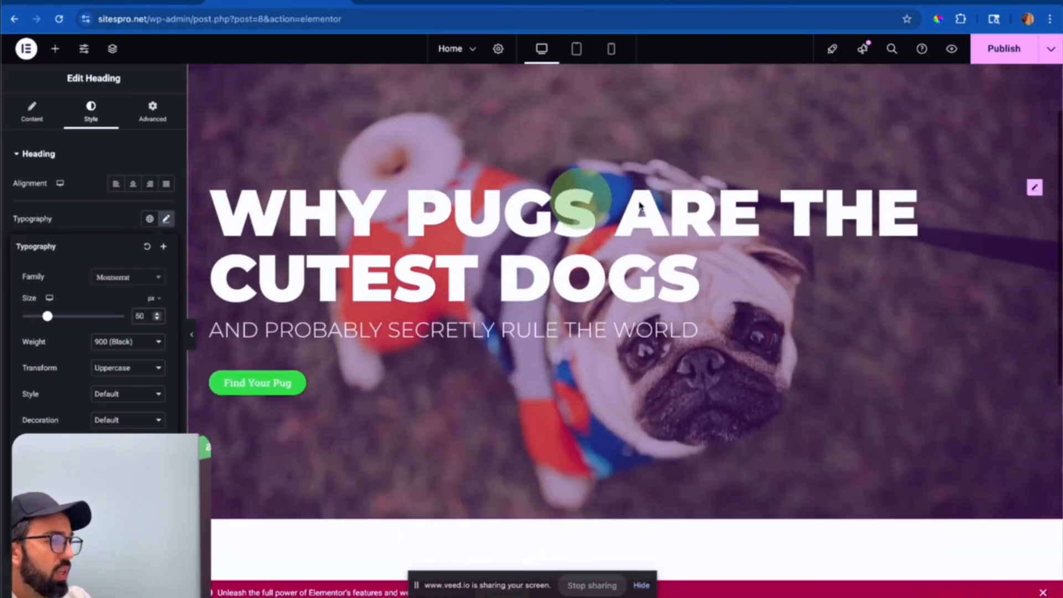
{"action": "left_click", "coordinate": [1033, 190]}
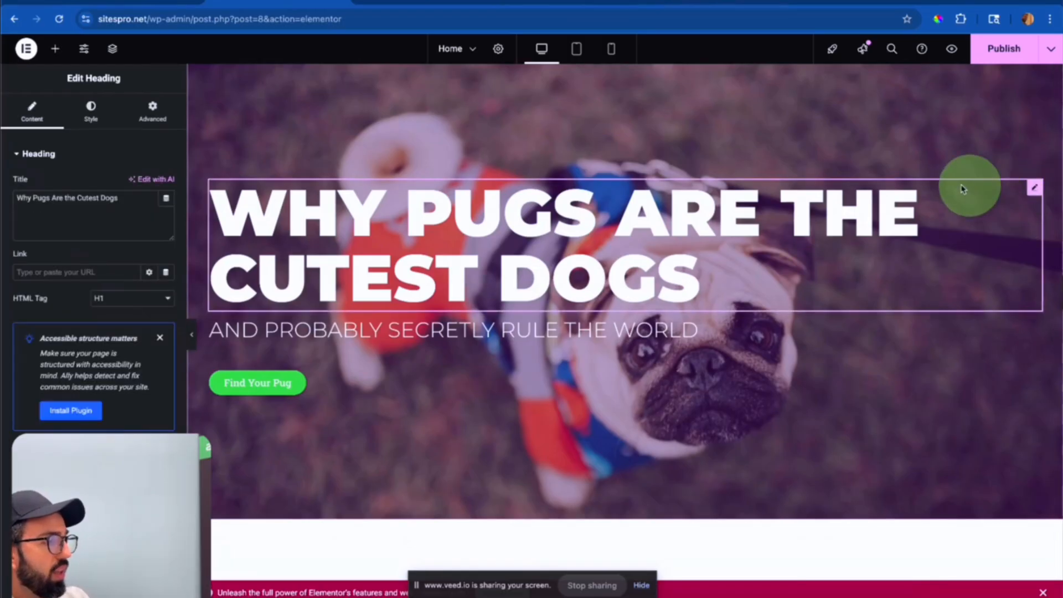
{"action": "left_click", "coordinate": [91, 110]}
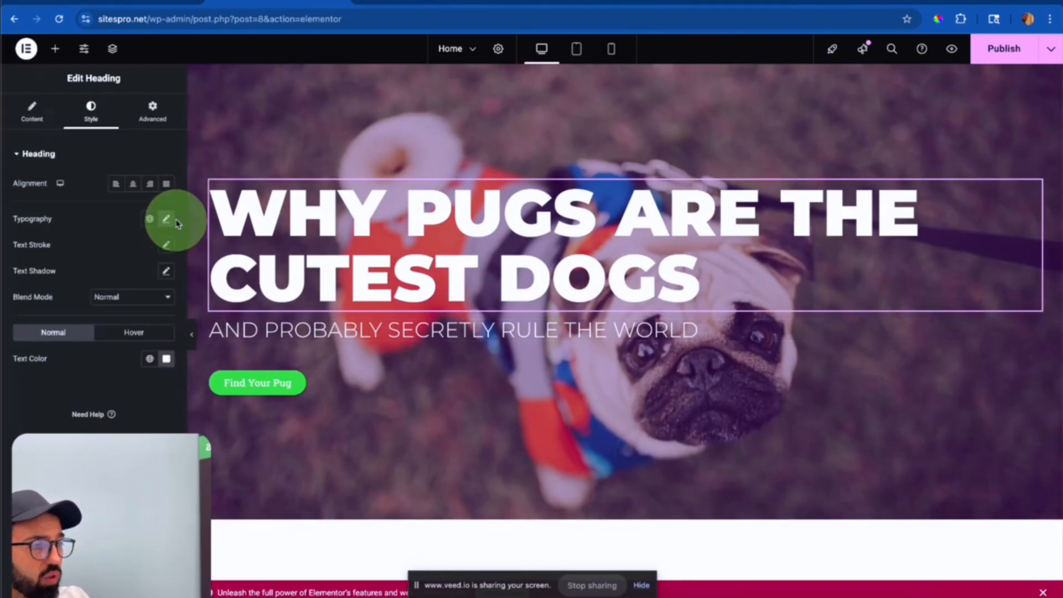
{"action": "left_click", "coordinate": [166, 220]}
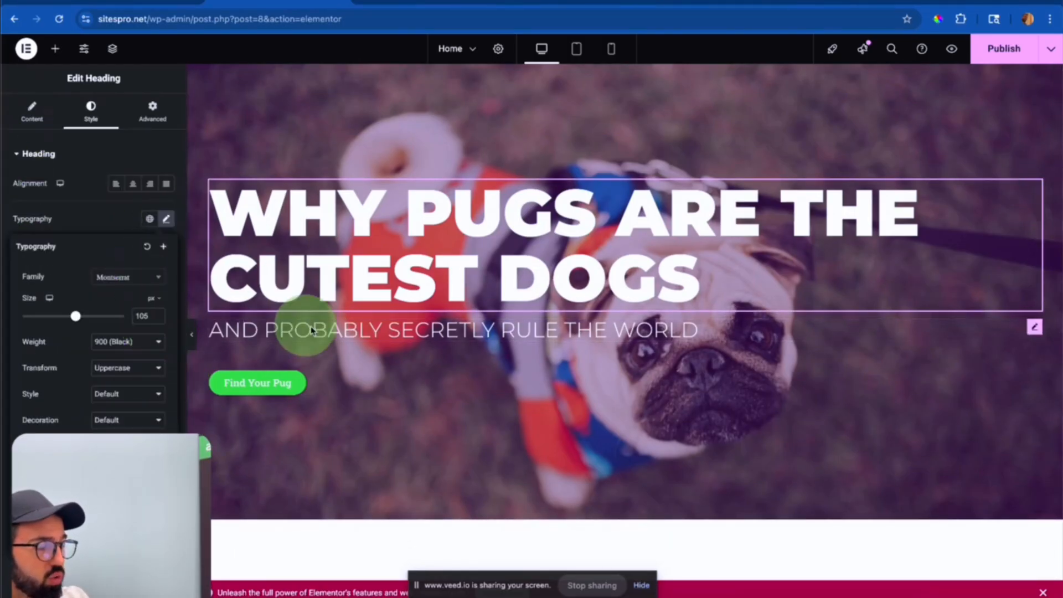
{"action": "scroll", "coordinate": [355, 388], "scroll_direction": "down", "scroll_amount": 5}
{"action": "scroll", "coordinate": [380, 399], "scroll_direction": "down", "scroll_amount": 4}
{"action": "left_click", "coordinate": [610, 221]}
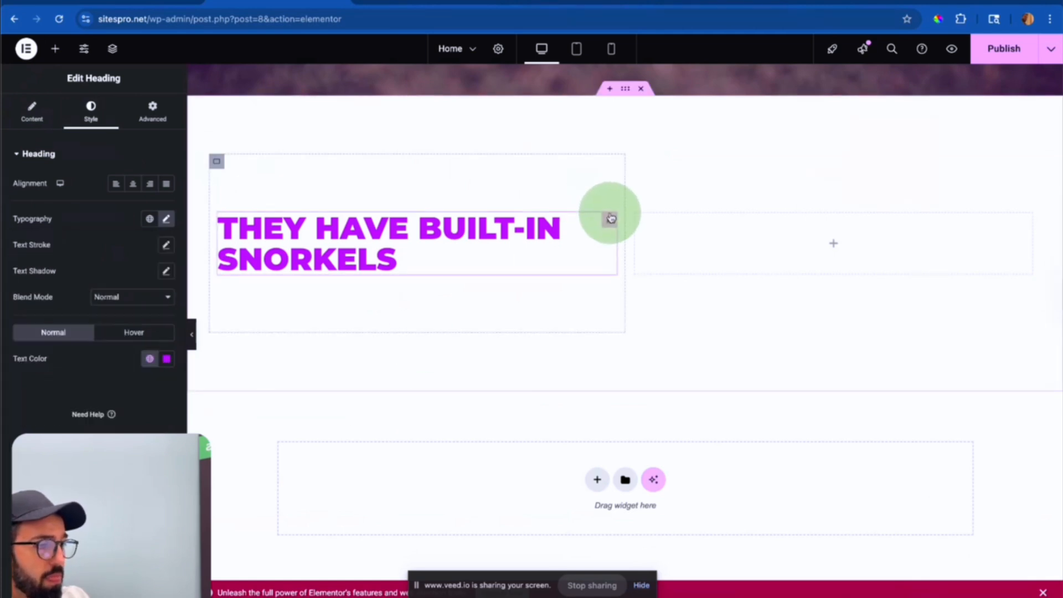
{"action": "left_click", "coordinate": [31, 111]}
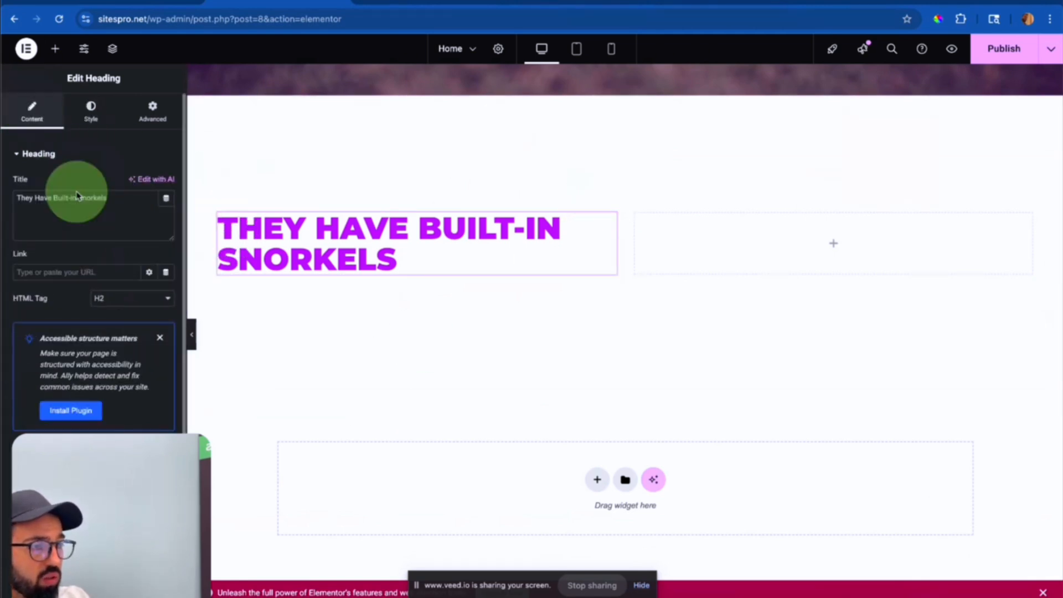
Publish the page and check the site-wide H1 typography in the site settings.
{"action": "left_click", "coordinate": [1008, 50]}
{"action": "left_click", "coordinate": [83, 49]}
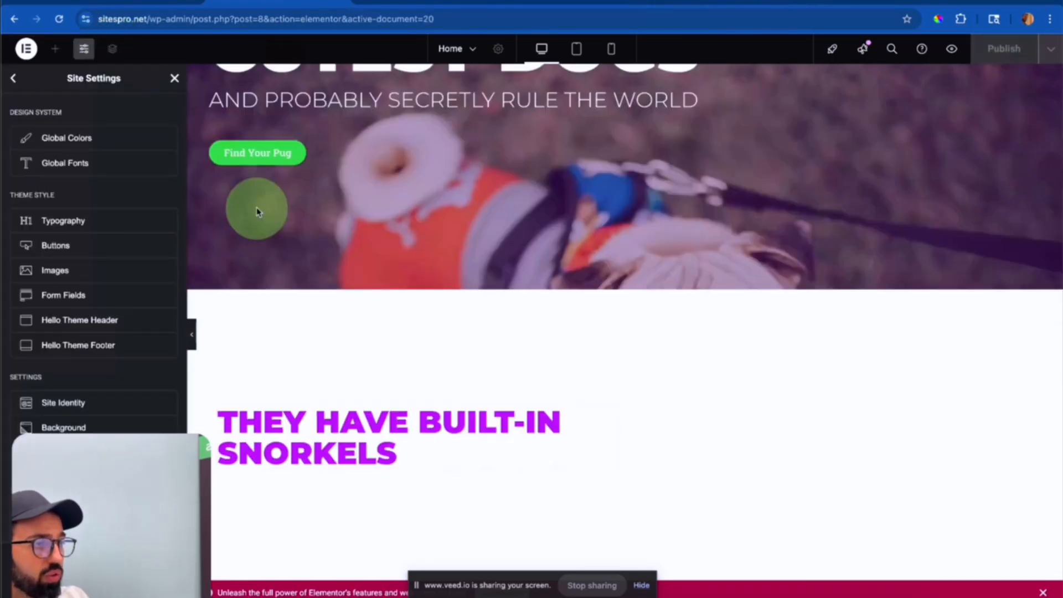
{"action": "left_click", "coordinate": [95, 220]}
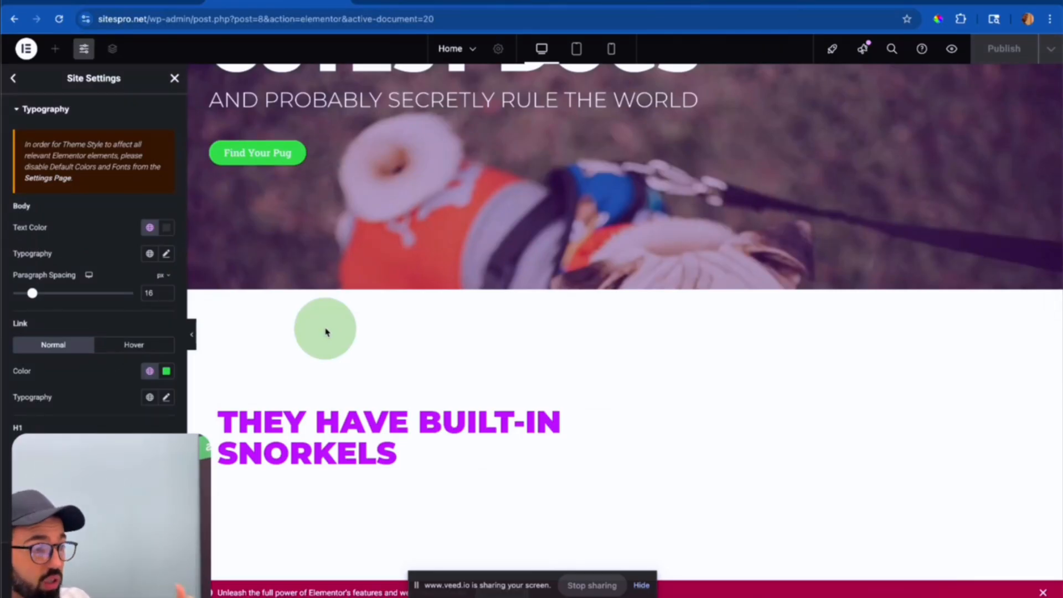
{"action": "scroll", "coordinate": [103, 360], "scroll_direction": "down", "scroll_amount": 8}
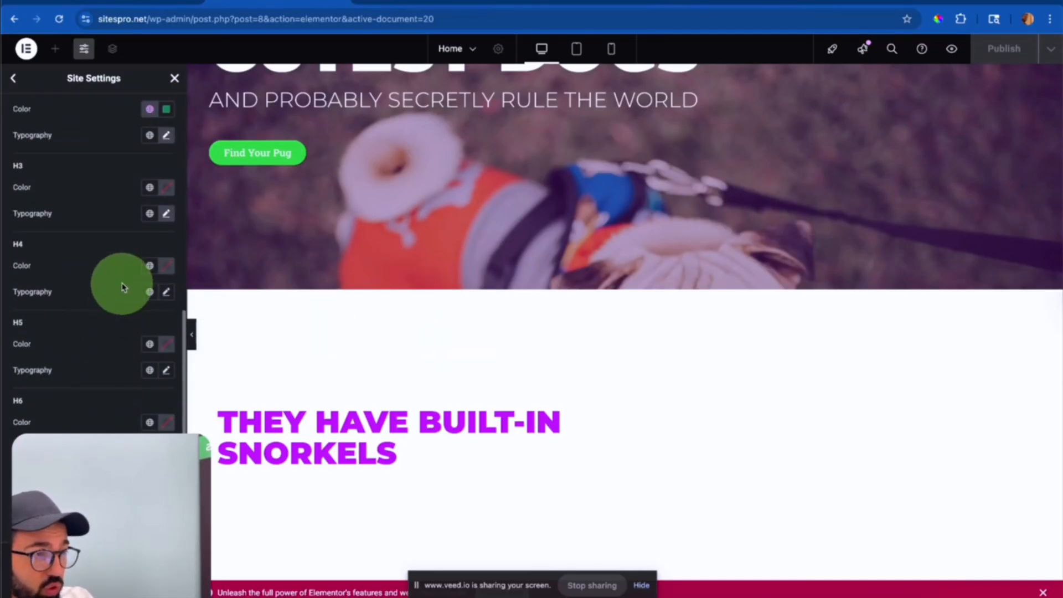
{"action": "scroll", "coordinate": [147, 166], "scroll_direction": "up", "scroll_amount": 3}
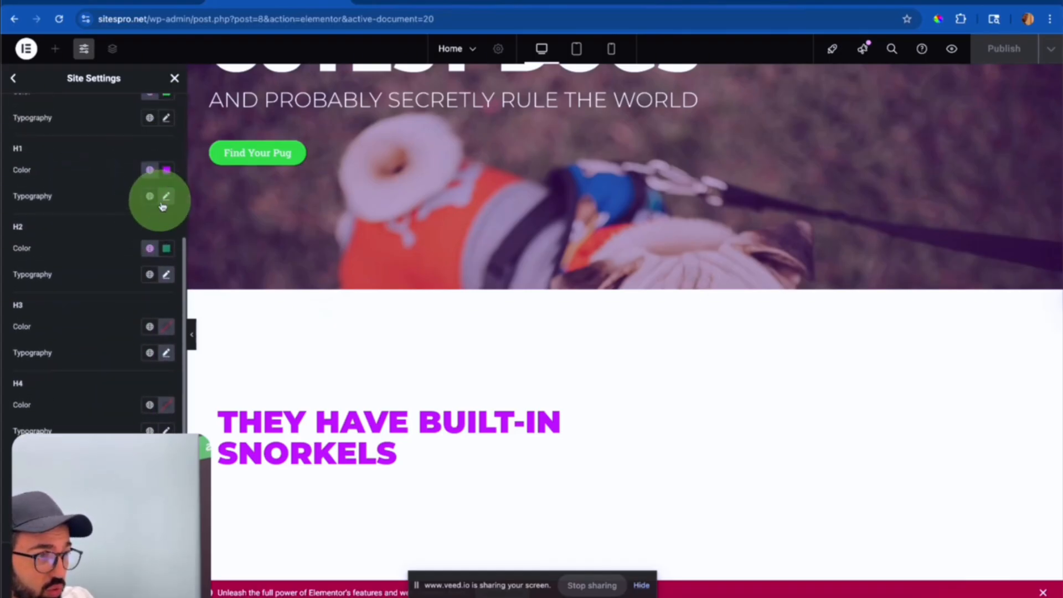
{"action": "left_click", "coordinate": [164, 200]}
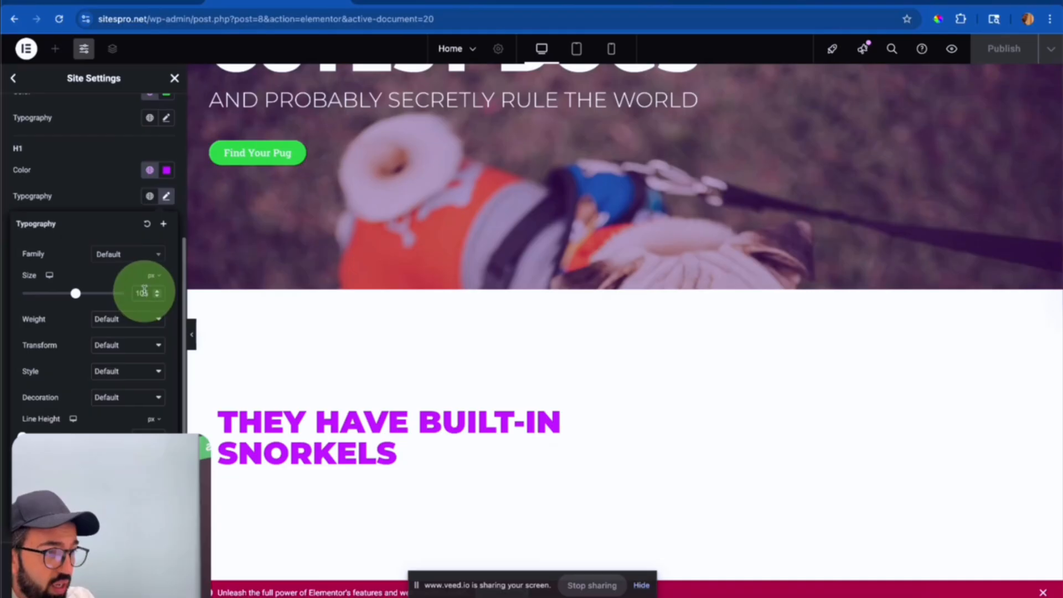
{"action": "left_click", "coordinate": [104, 194]}
Set the site-wide H2 font family to Montserrat and leave the site settings.
{"action": "scroll", "coordinate": [111, 196], "scroll_direction": "down", "scroll_amount": 1}
{"action": "left_click", "coordinate": [167, 218]}
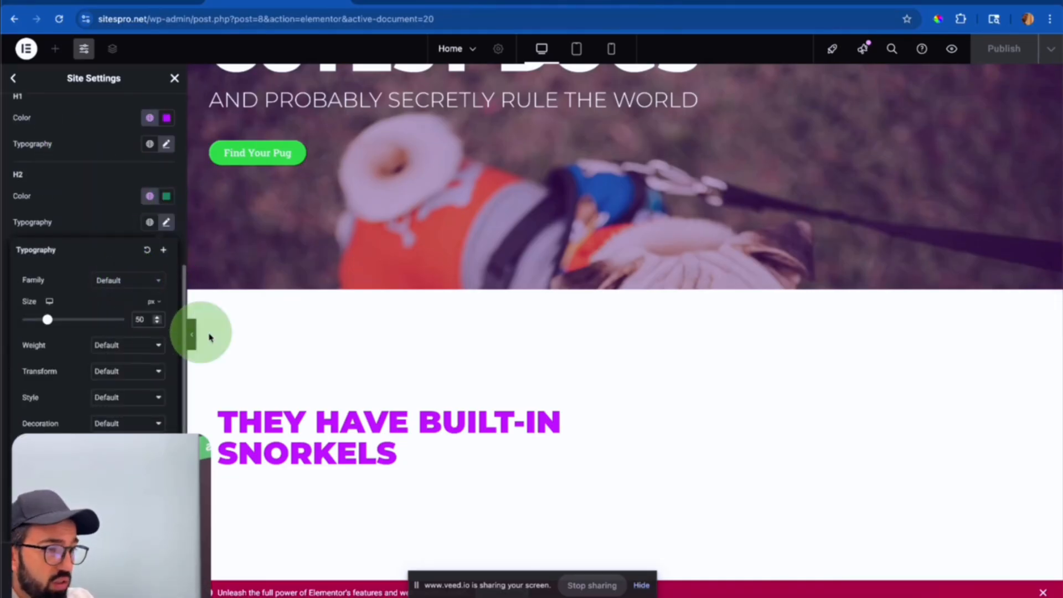
{"action": "left_click", "coordinate": [127, 280]}
{"action": "type", "text": "monts"}
{"action": "left_click", "coordinate": [122, 332]}
{"action": "left_click", "coordinate": [174, 79]}
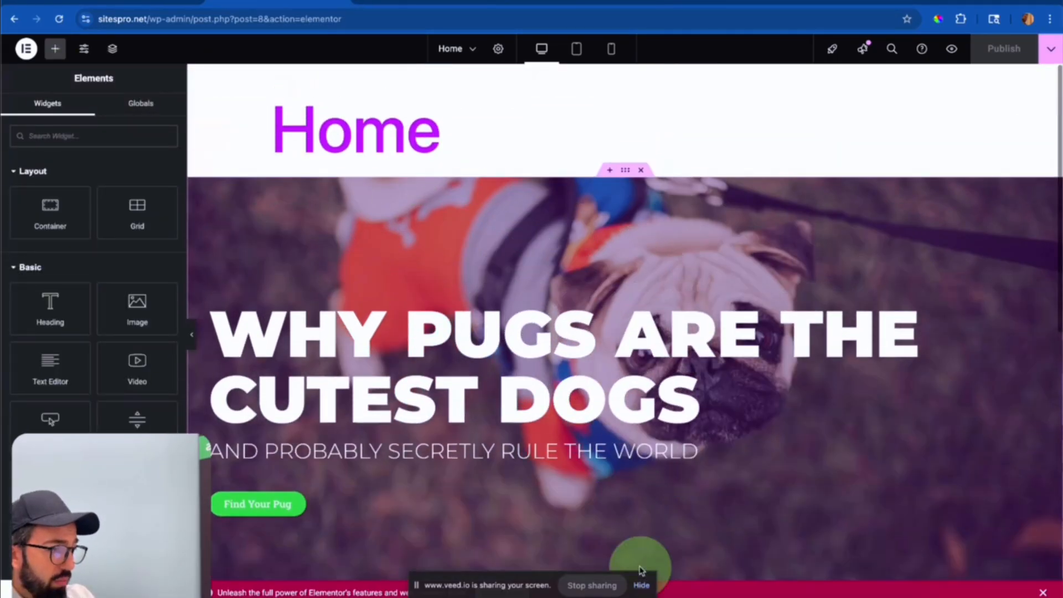
Copy "Those little squishy noses? Perfect for sniffing out snacks from three rooms away." from ChatGPT into a new text widget below the heading.
{"action": "scroll", "coordinate": [637, 562], "scroll_direction": "down", "scroll_amount": 10}
{"action": "left_click", "coordinate": [257, 226]}
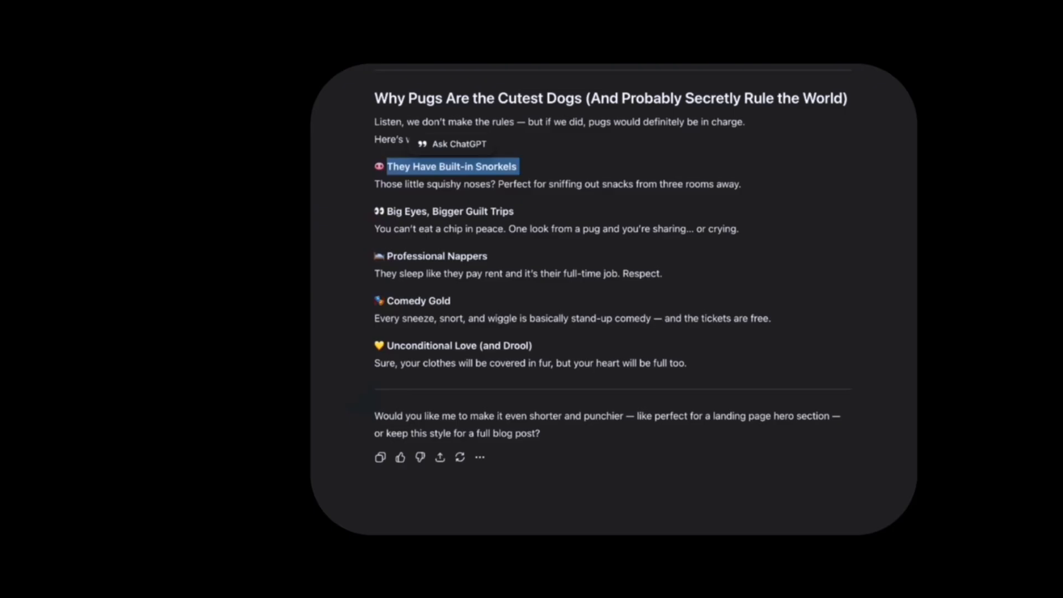
{"action": "left_click_drag", "start_coordinate": [376, 184], "coordinate": [745, 184]}
{"action": "key", "text": "ctrl+c"}
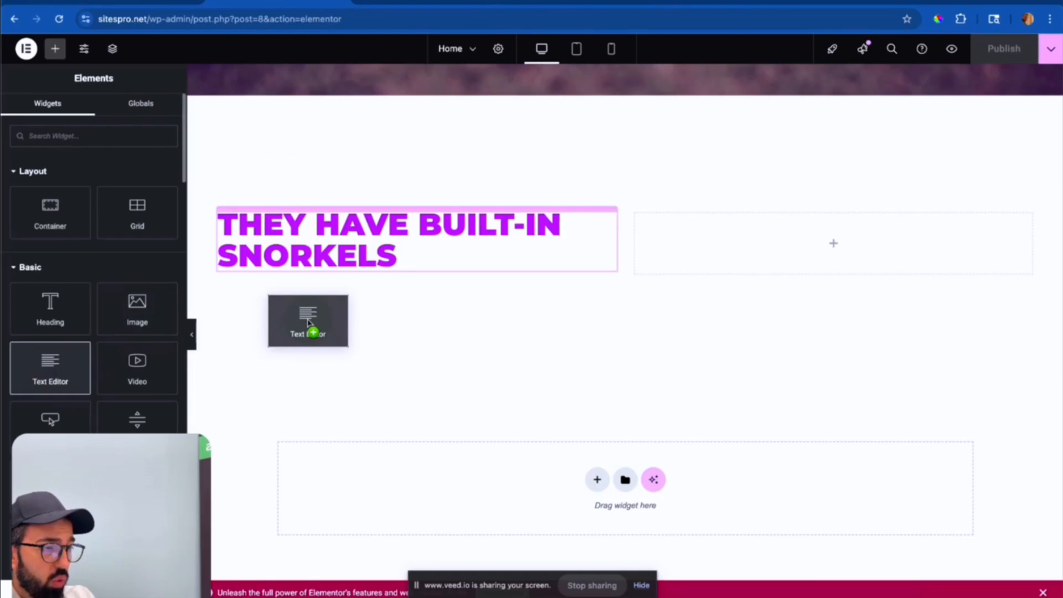
{"action": "left_click_drag", "start_coordinate": [311, 330], "coordinate": [323, 273]}
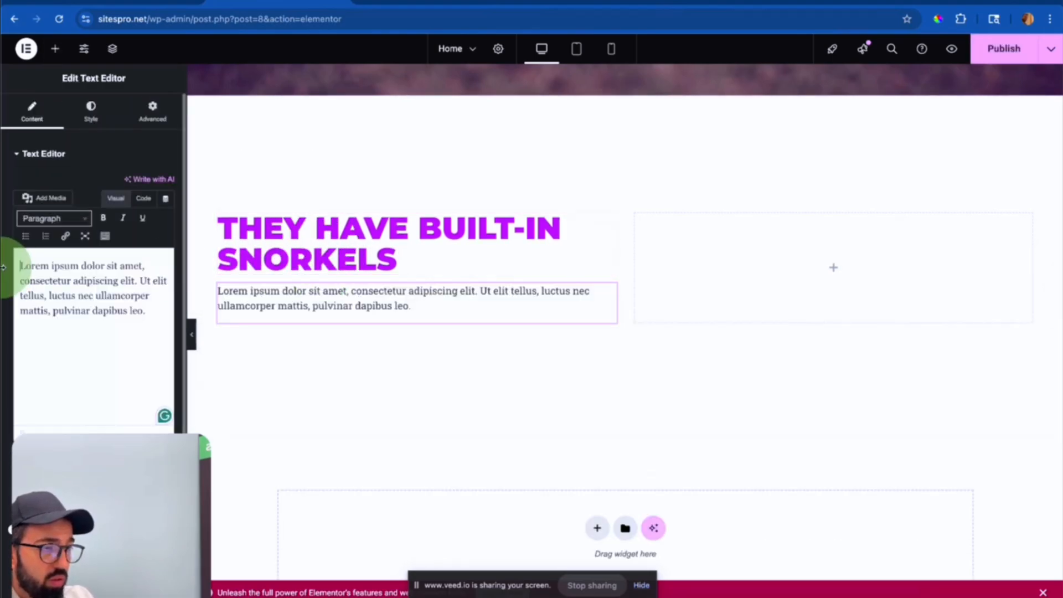
{"action": "left_click", "coordinate": [118, 308]}
{"action": "left_click_drag", "start_coordinate": [148, 313], "coordinate": [2, 239]}
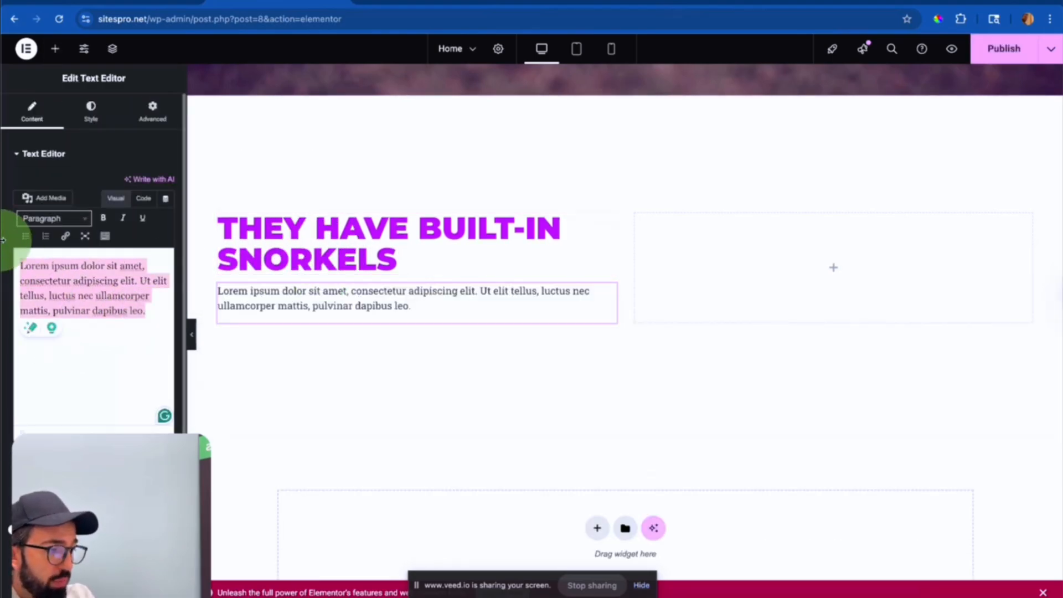
{"action": "key", "text": "ctrl+v"}
Add an Image widget to the empty right column and choose pug_2.jpg from the media library for it.
{"action": "left_click", "coordinate": [633, 161]}
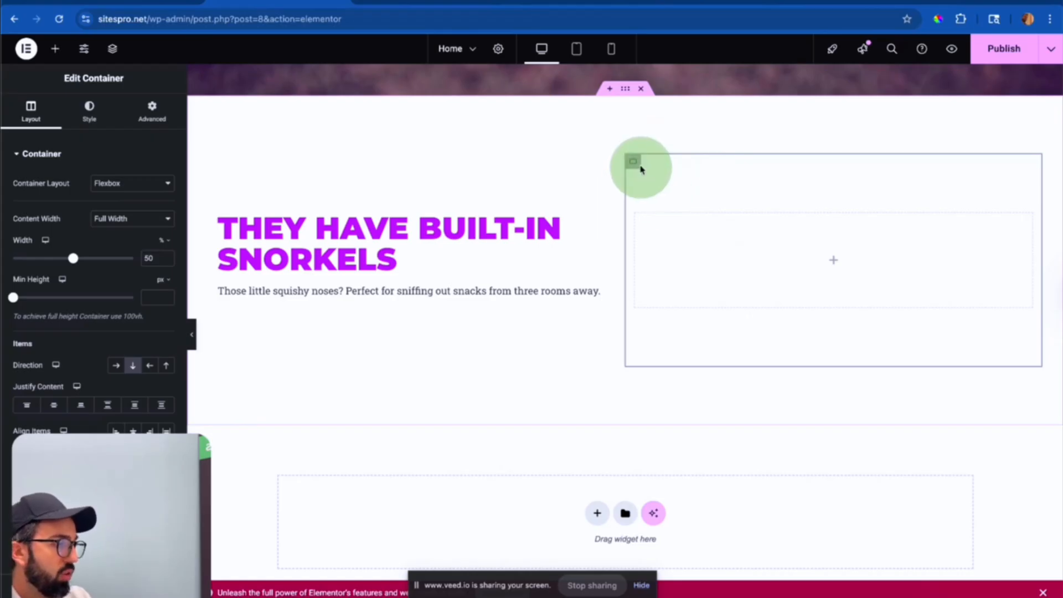
{"action": "left_click", "coordinate": [54, 51]}
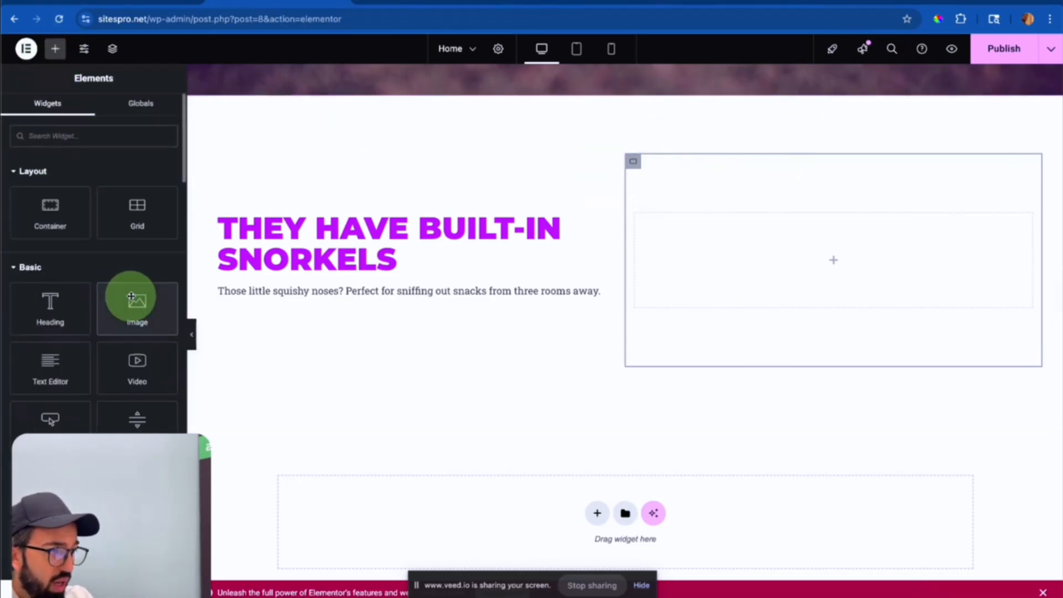
{"action": "left_click_drag", "start_coordinate": [133, 301], "coordinate": [802, 244]}
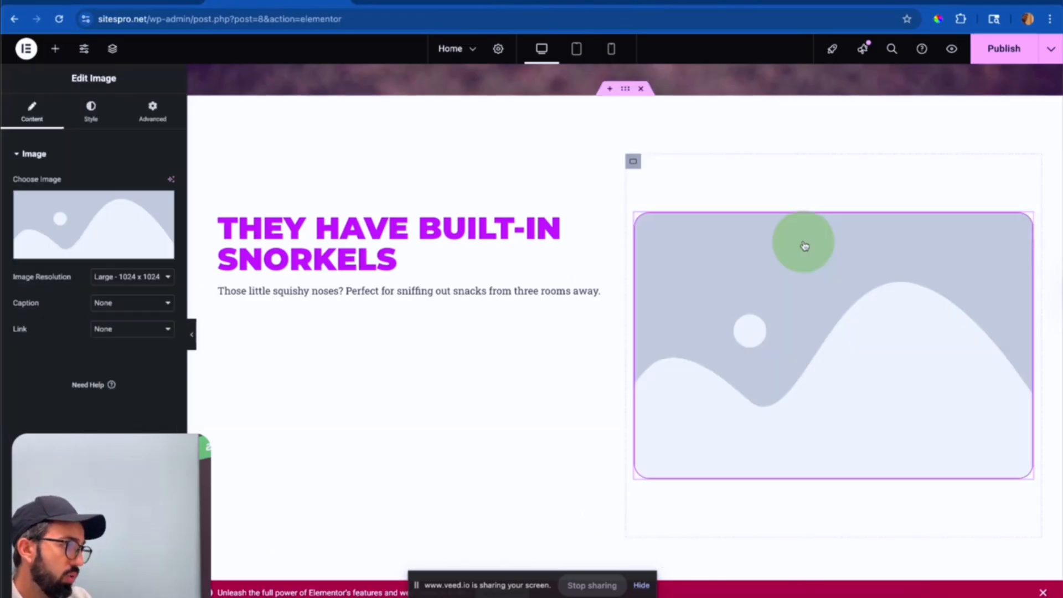
{"action": "left_click", "coordinate": [92, 255]}
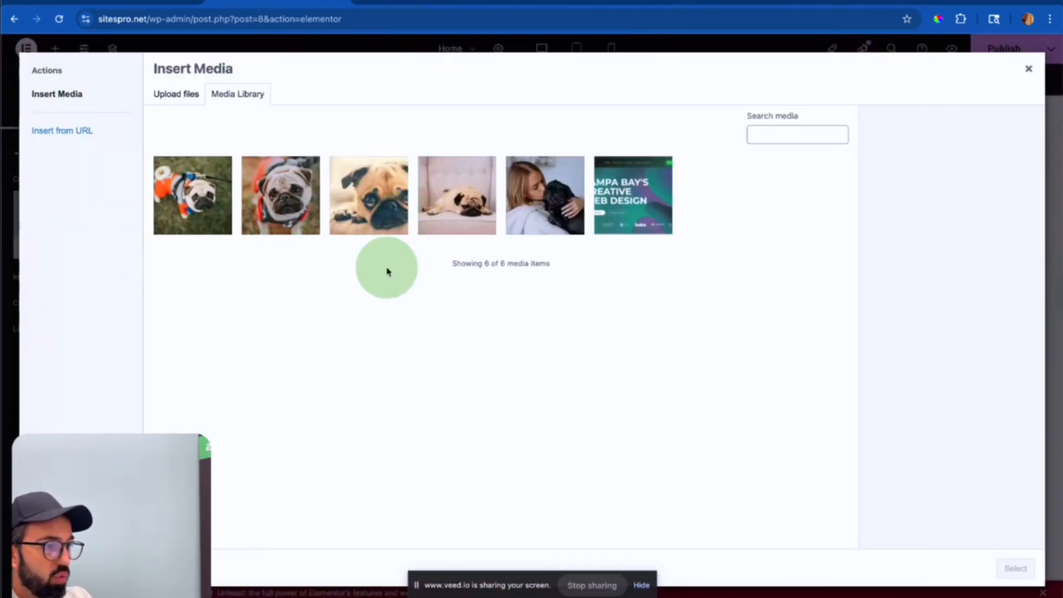
{"action": "left_click", "coordinate": [380, 209]}
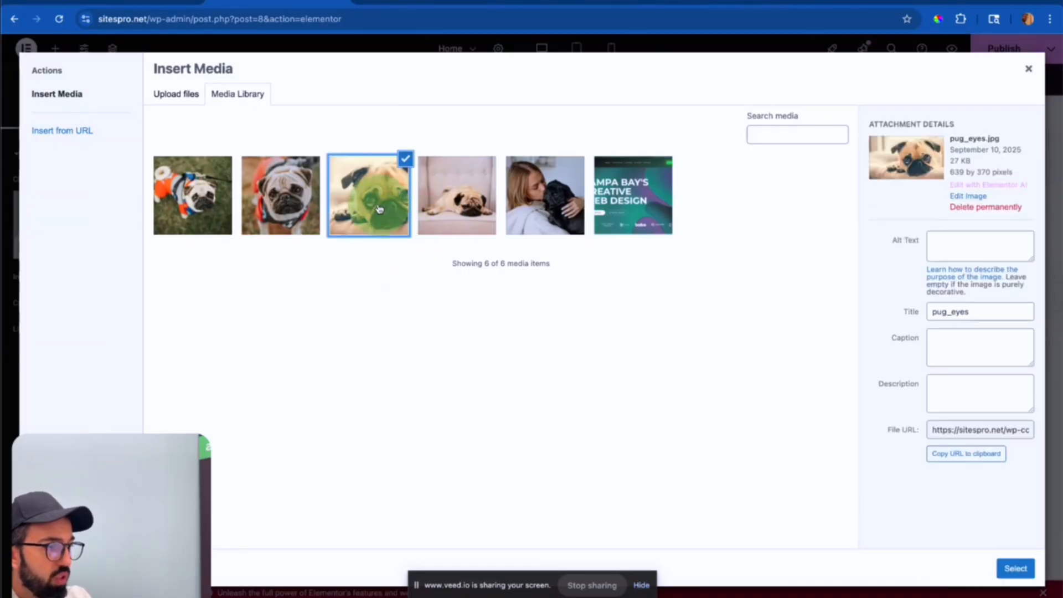
{"action": "left_click", "coordinate": [263, 175]}
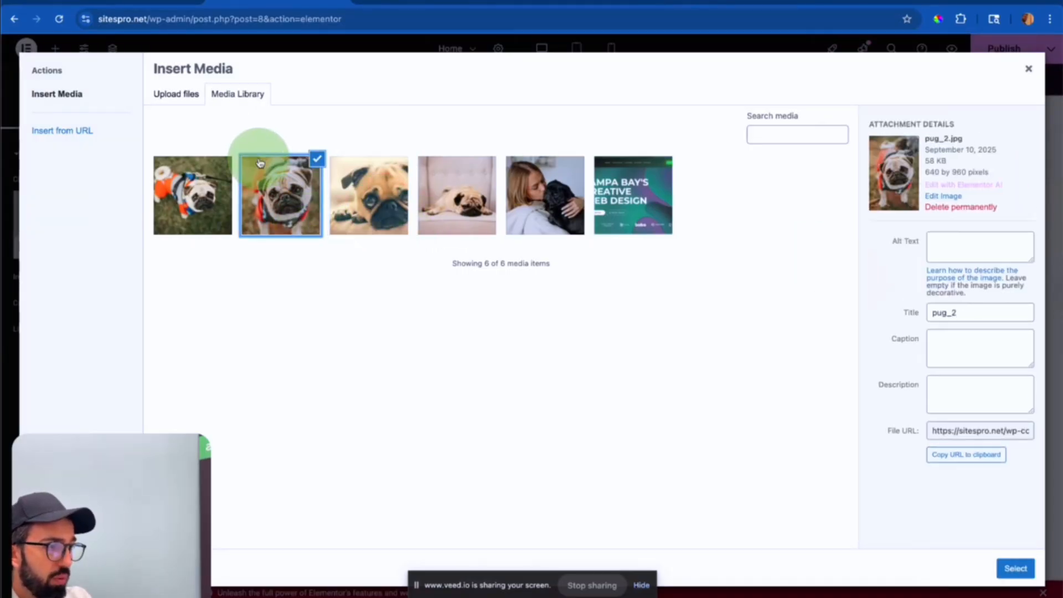
{"action": "left_click", "coordinate": [1016, 567]}
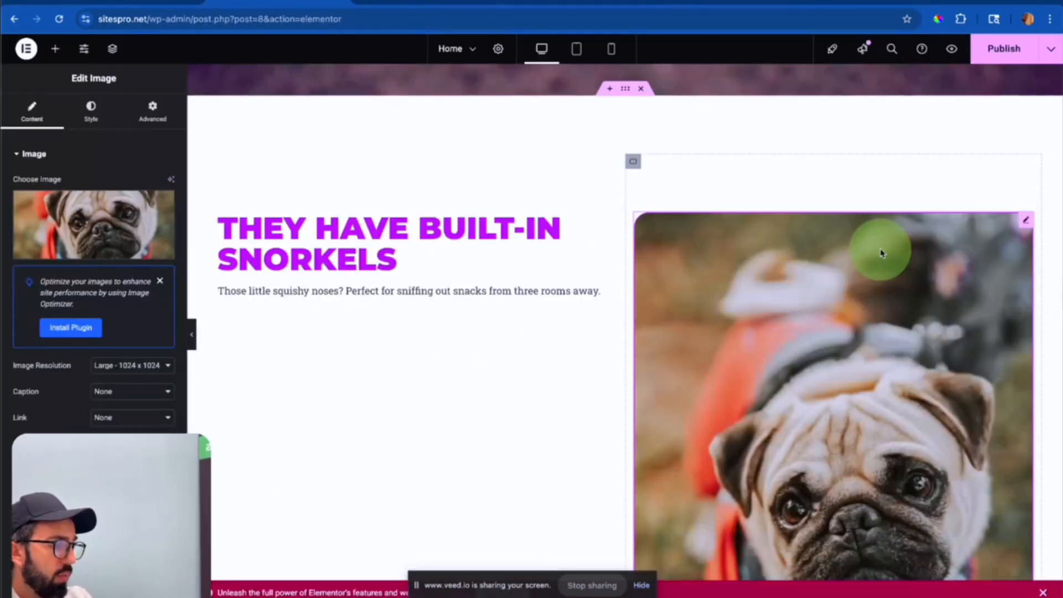
Compare the height of the pug image with the left column's content, and delete the Image widget.
{"action": "scroll", "coordinate": [892, 311], "scroll_direction": "down", "scroll_amount": 5}
{"action": "scroll", "coordinate": [897, 321], "scroll_direction": "up", "scroll_amount": 4}
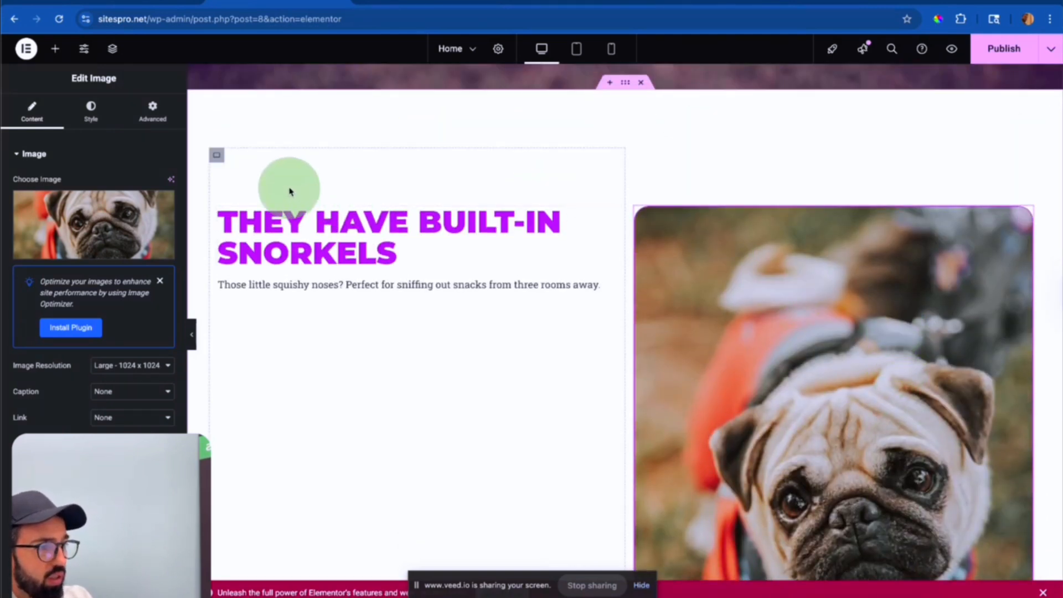
{"action": "left_click", "coordinate": [217, 157]}
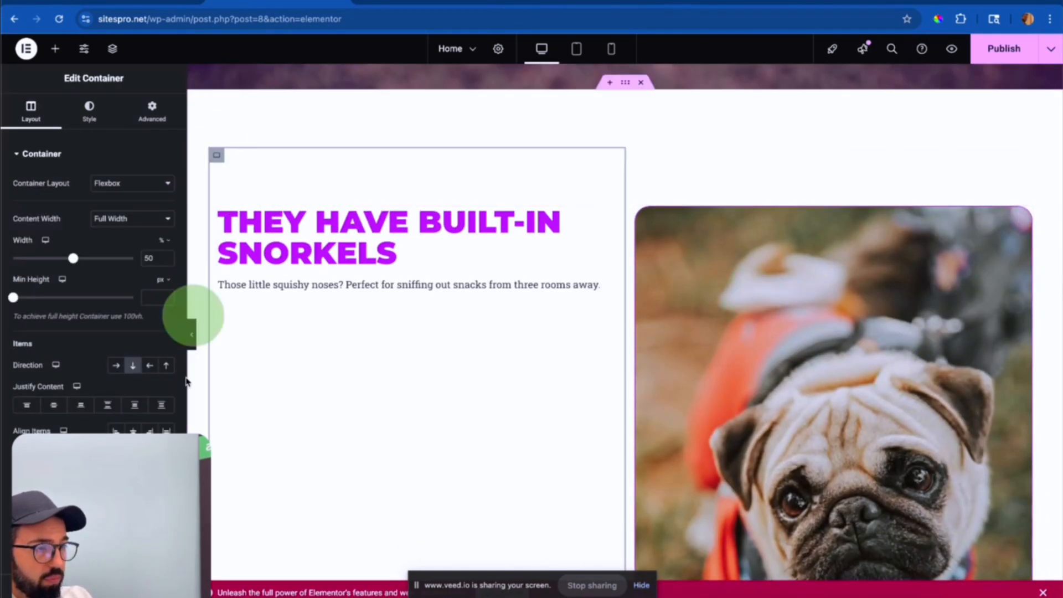
{"action": "scroll", "coordinate": [427, 560], "scroll_direction": "down", "scroll_amount": 5}
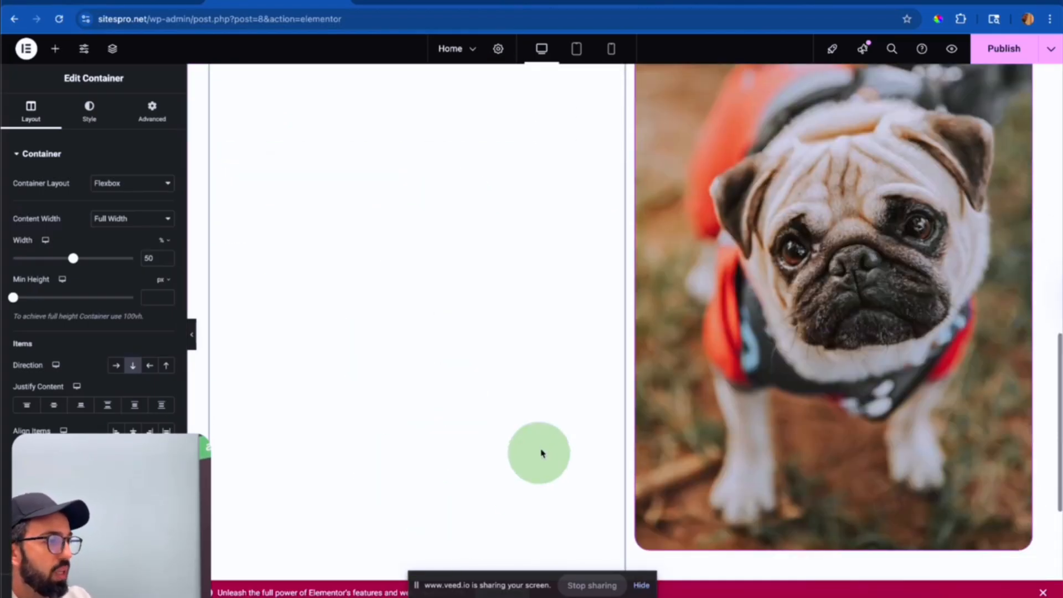
{"action": "scroll", "coordinate": [602, 429], "scroll_direction": "up", "scroll_amount": 6}
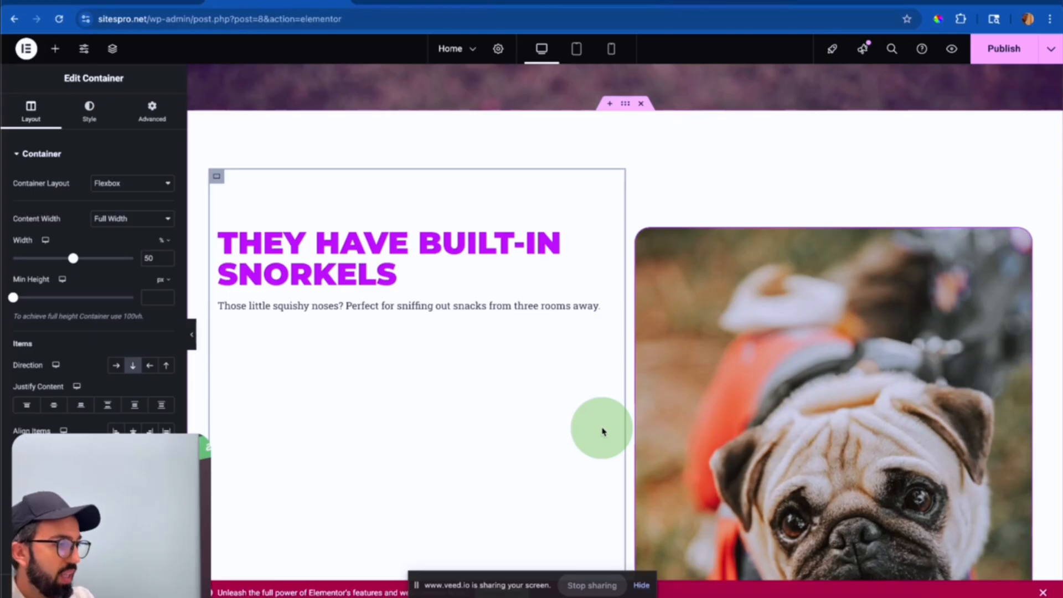
{"action": "scroll", "coordinate": [707, 363], "scroll_direction": "down", "scroll_amount": 4}
{"action": "scroll", "coordinate": [708, 364], "scroll_direction": "up", "scroll_amount": 2}
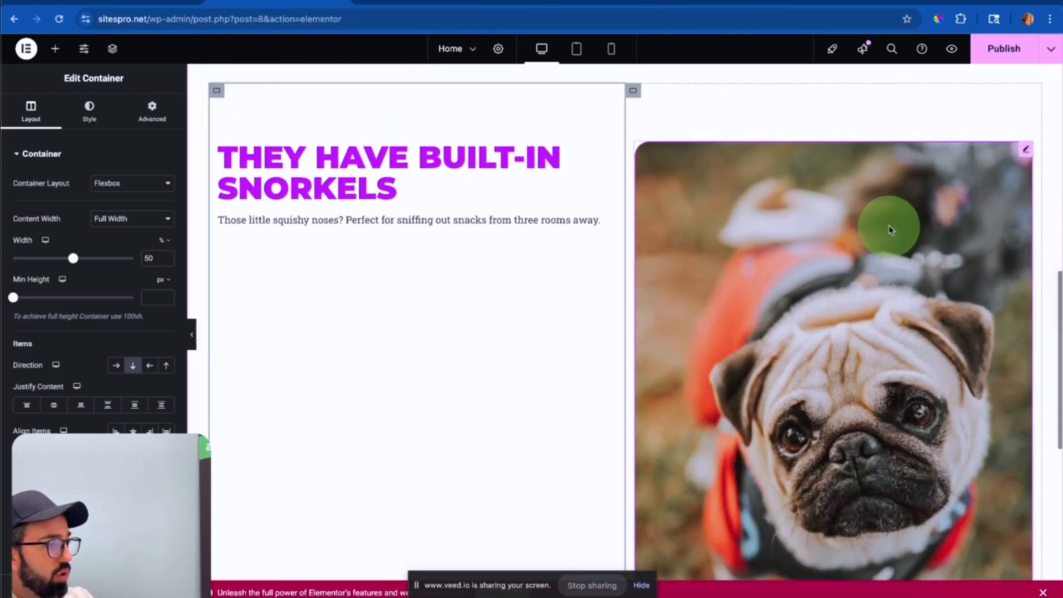
{"action": "right_click", "coordinate": [1026, 153]}
{"action": "left_click", "coordinate": [946, 436]}
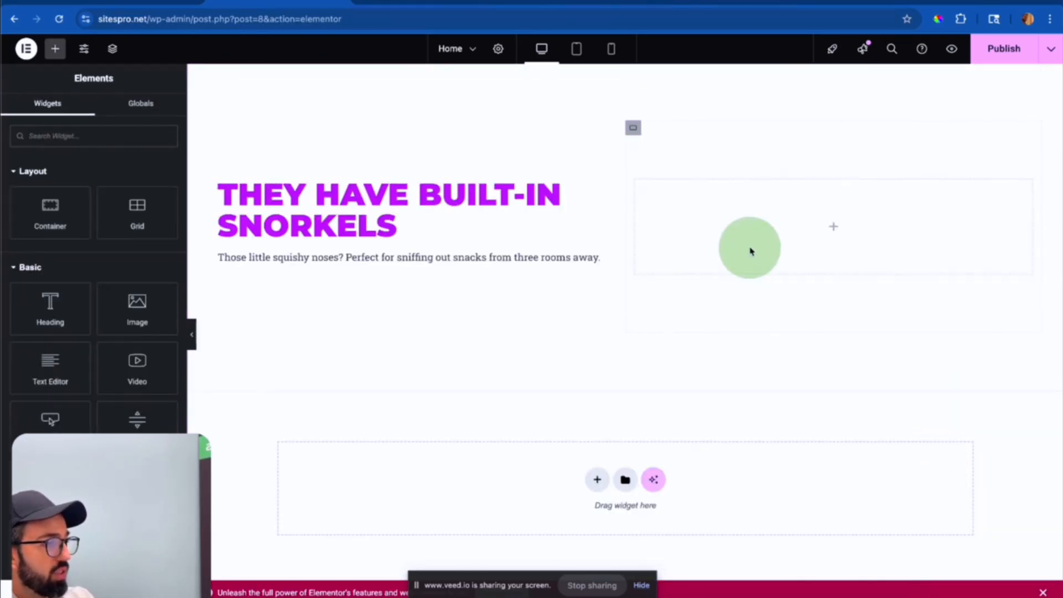
Set pug_2.jpg from the media library as the background image of the right column's container.
{"action": "left_click", "coordinate": [634, 129]}
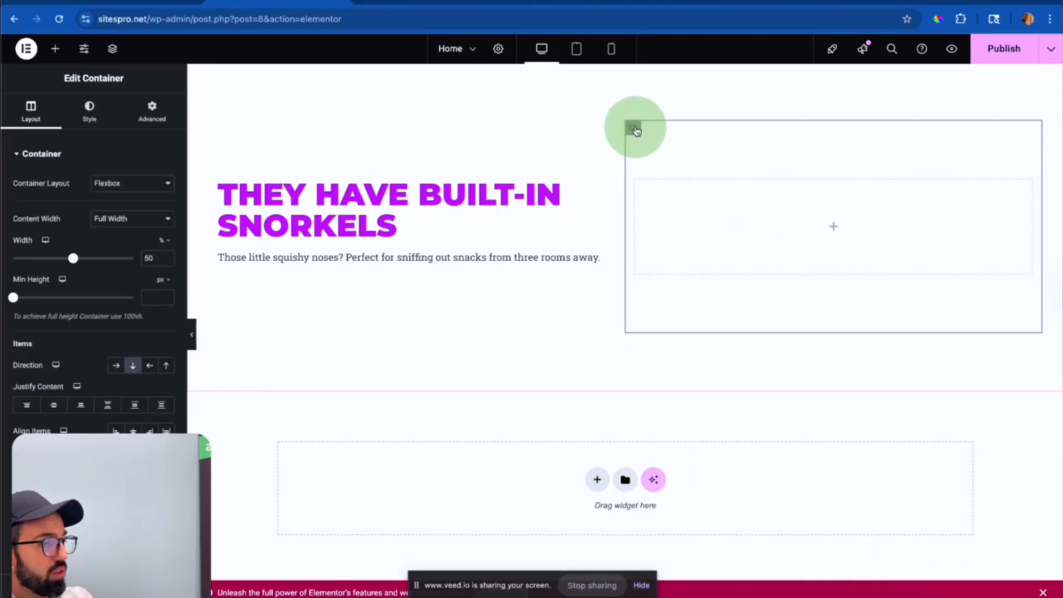
{"action": "left_click", "coordinate": [89, 111]}
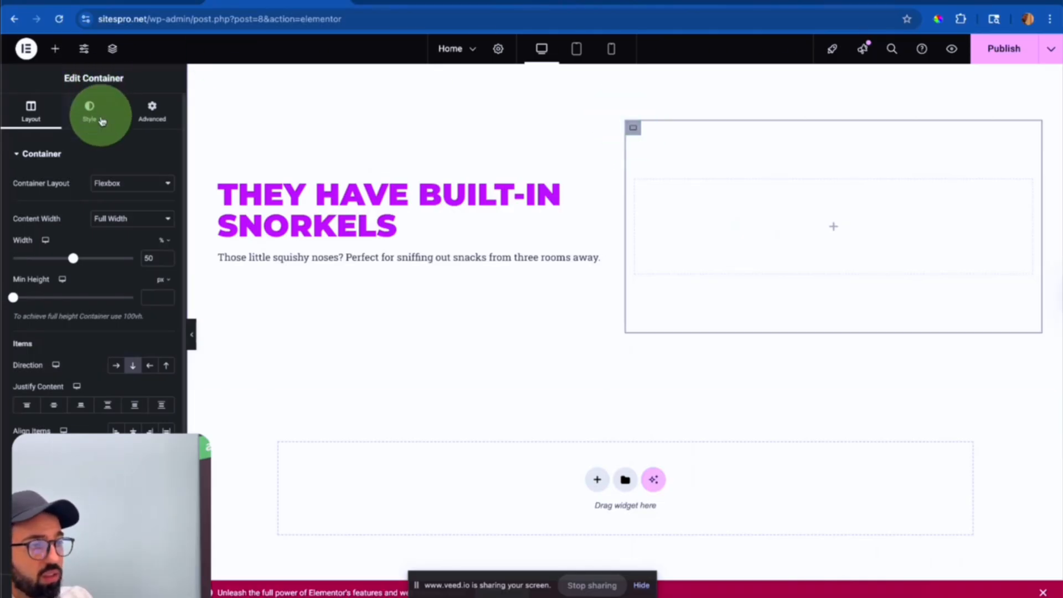
{"action": "left_click", "coordinate": [86, 322]}
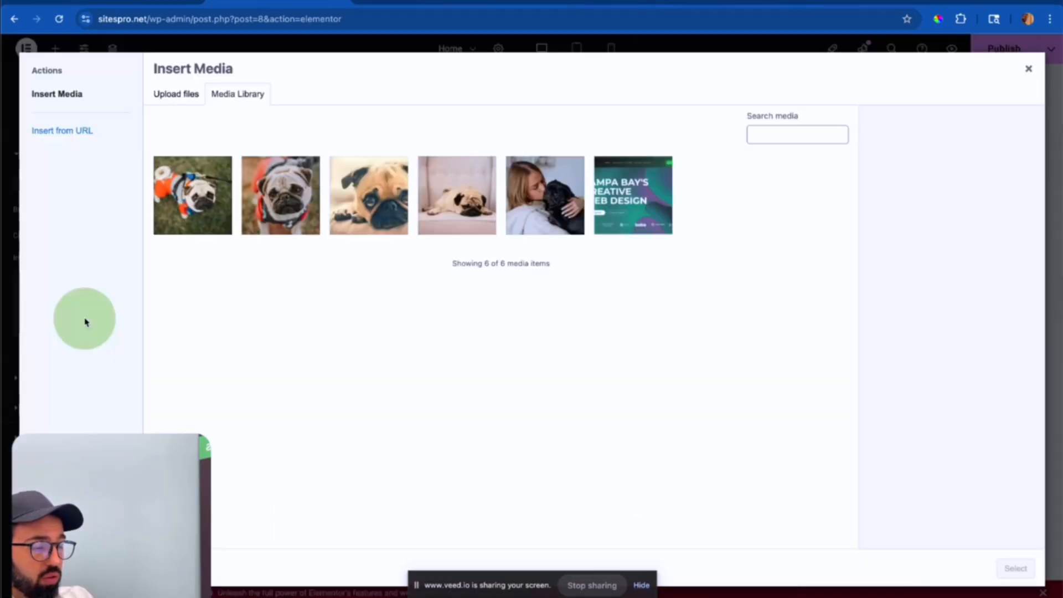
{"action": "left_click", "coordinate": [280, 195]}
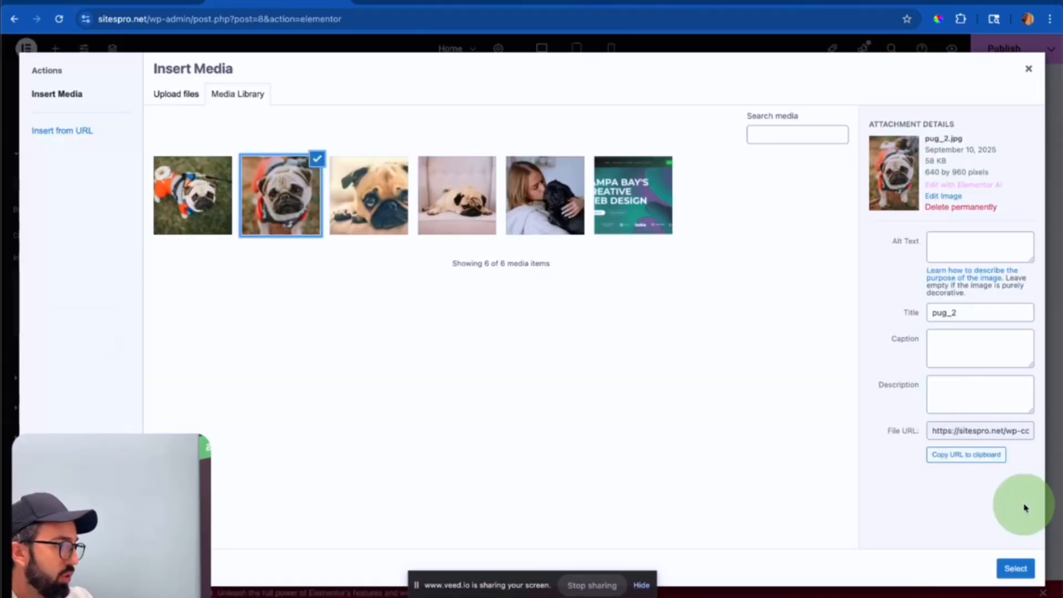
{"action": "left_click", "coordinate": [1016, 568]}
Examine how the hero background and the right column's background image are framed and behave while moving through the page.
{"action": "scroll", "coordinate": [728, 252], "scroll_direction": "up", "scroll_amount": 10}
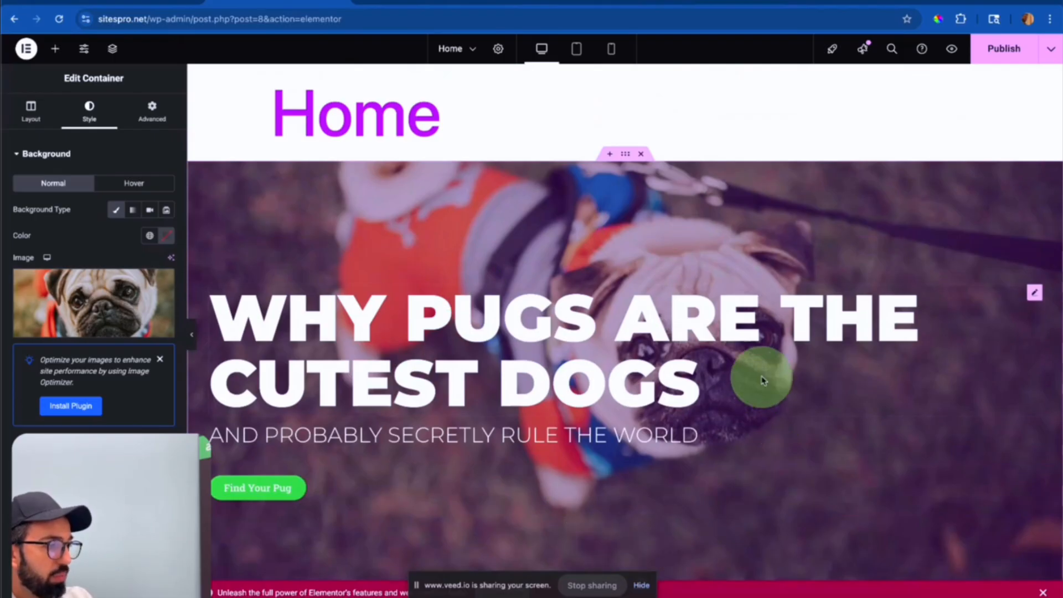
{"action": "scroll", "coordinate": [756, 377], "scroll_direction": "down", "scroll_amount": 5}
{"action": "scroll", "coordinate": [648, 190], "scroll_direction": "up", "scroll_amount": 6}
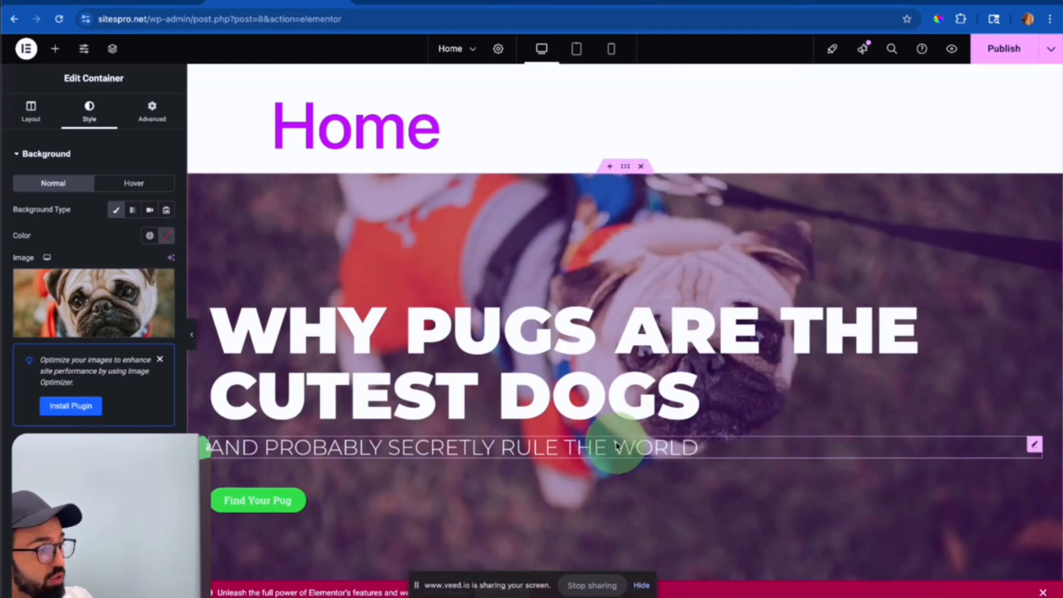
{"action": "scroll", "coordinate": [609, 443], "scroll_direction": "down", "scroll_amount": 10}
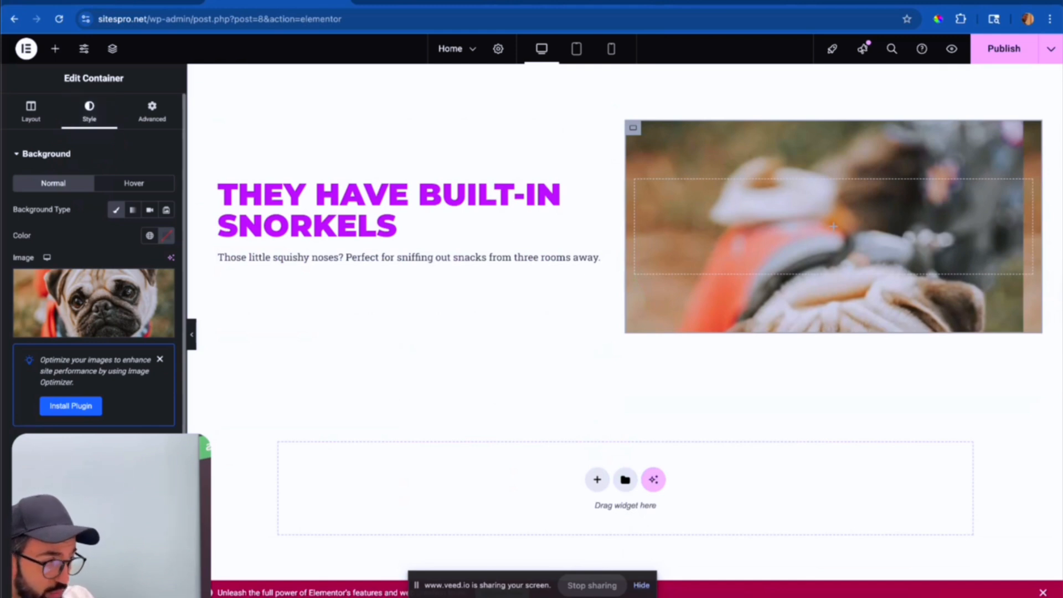
{"action": "scroll", "coordinate": [651, 254], "scroll_direction": "up", "scroll_amount": 10}
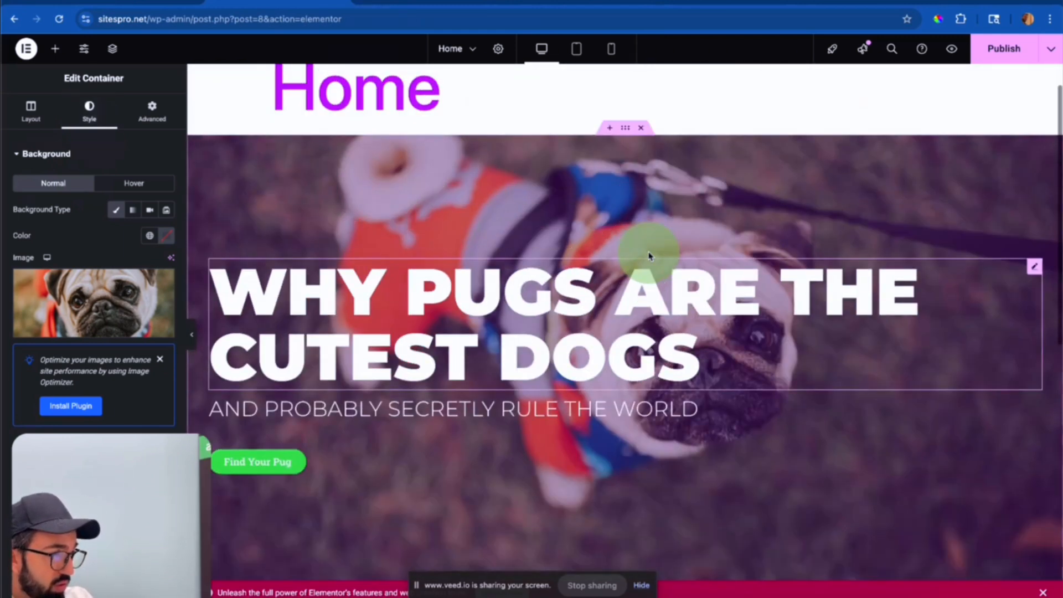
{"action": "scroll", "coordinate": [650, 256], "scroll_direction": "down", "scroll_amount": 10}
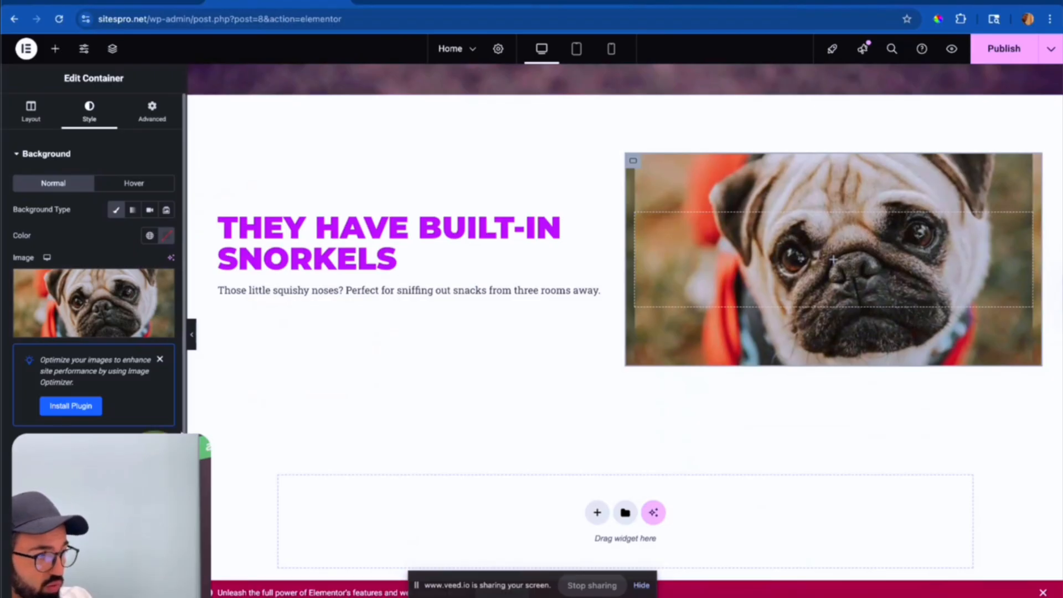
{"action": "scroll", "coordinate": [605, 299], "scroll_direction": "up", "scroll_amount": 4}
{"action": "scroll", "coordinate": [605, 295], "scroll_direction": "down", "scroll_amount": 5}
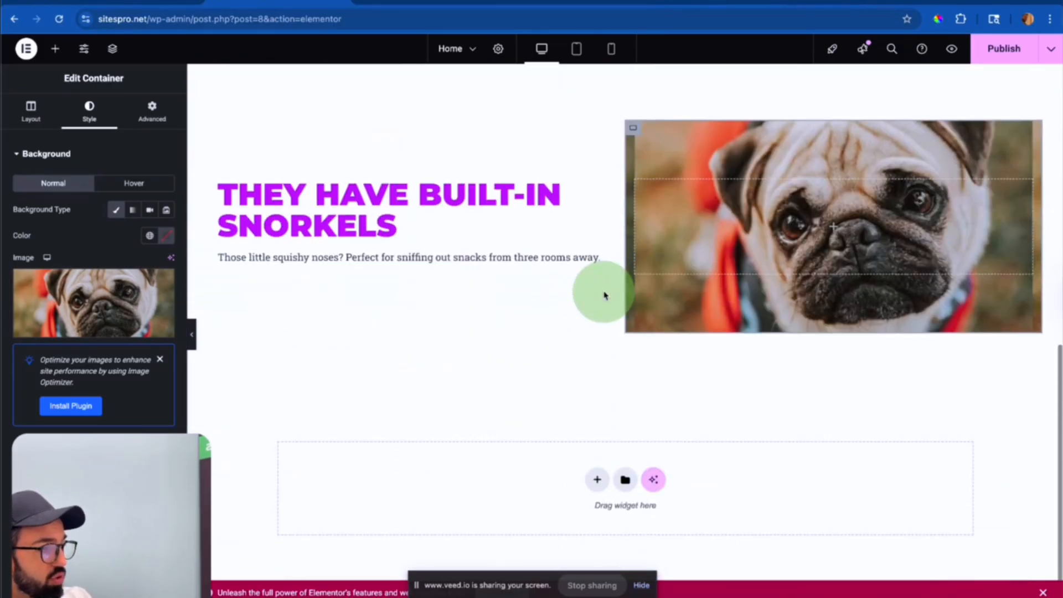
{"action": "scroll", "coordinate": [605, 295], "scroll_direction": "up", "scroll_amount": 5}
{"action": "scroll", "coordinate": [605, 295], "scroll_direction": "down", "scroll_amount": 5}
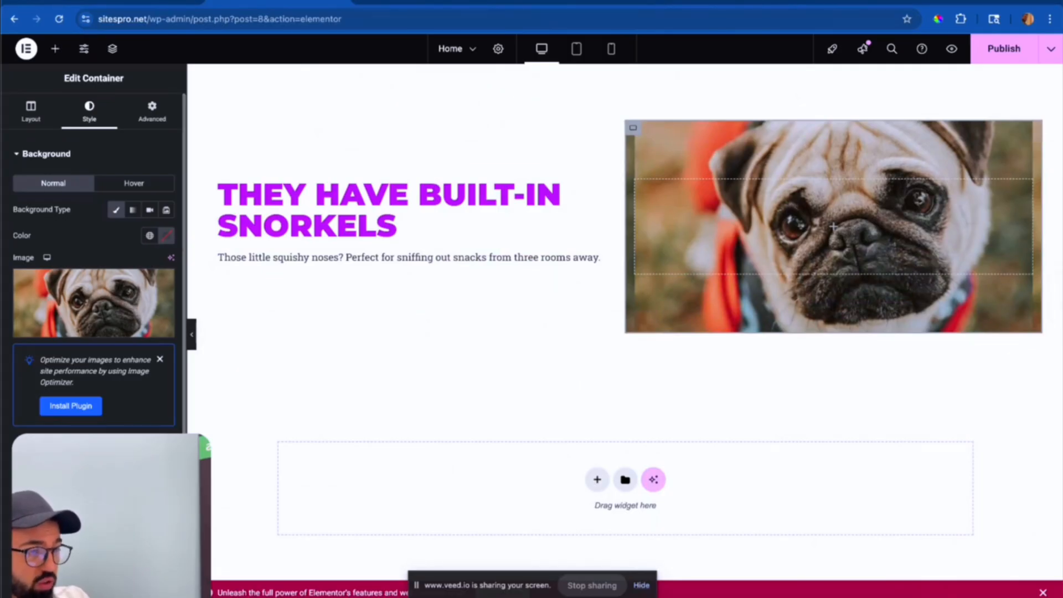
Set the display size of the right column's background image to Cover.
{"action": "scroll", "coordinate": [127, 382], "scroll_direction": "down", "scroll_amount": 3}
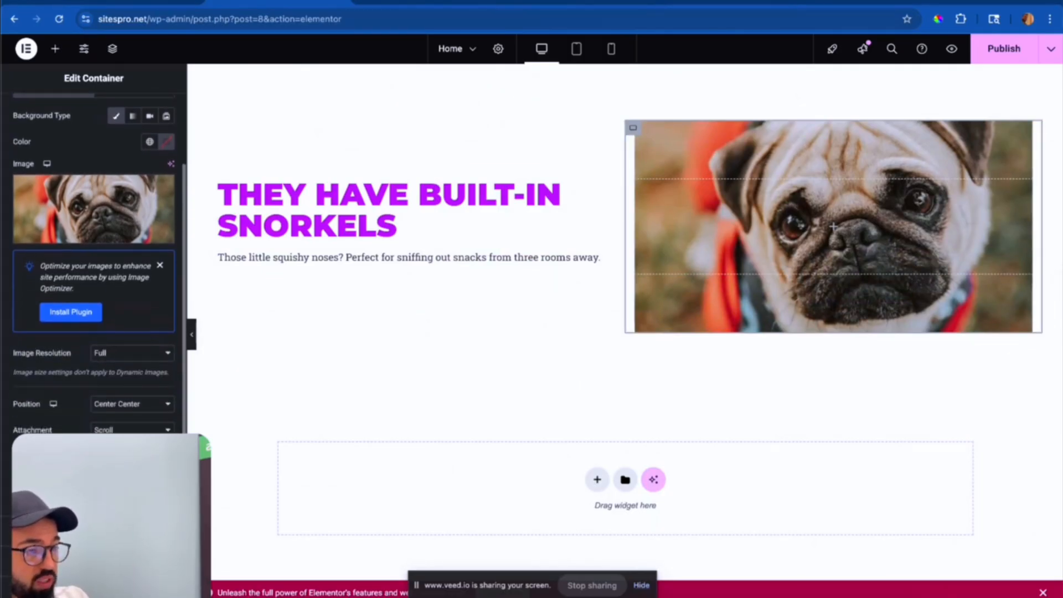
{"action": "left_click", "coordinate": [132, 419]}
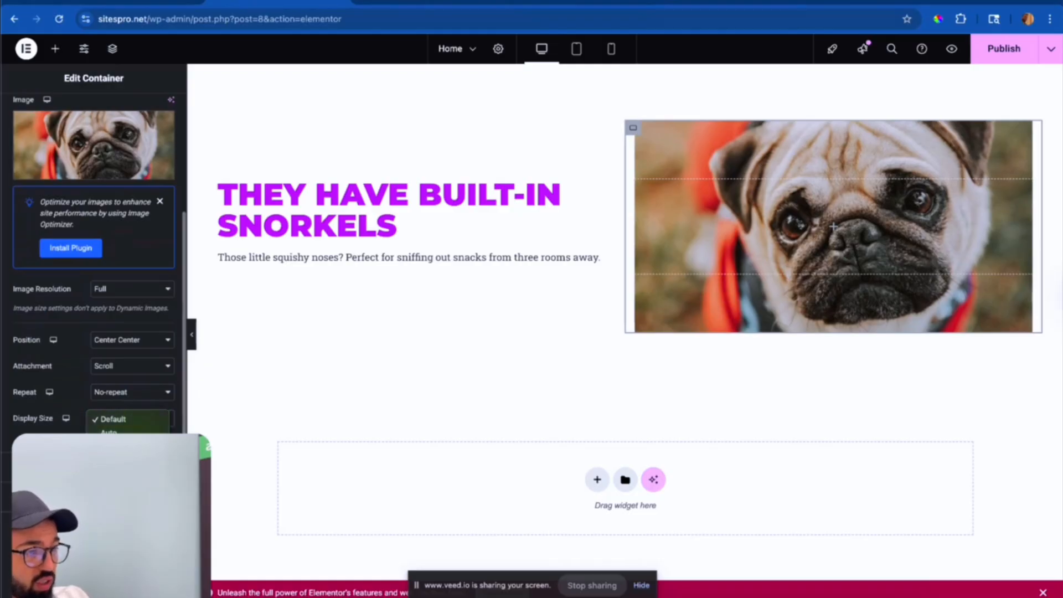
{"action": "left_click", "coordinate": [127, 446]}
{"action": "scroll", "coordinate": [363, 367], "scroll_direction": "up", "scroll_amount": 2}
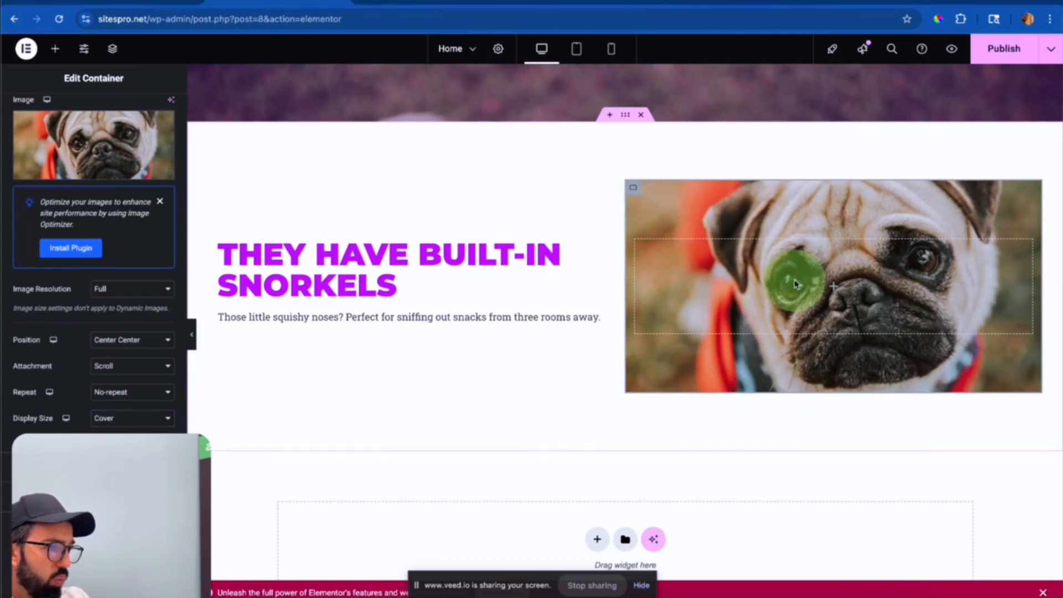
Unlink the right column's padding values and set 200 px top and bottom with 0 on the sides.
{"action": "scroll", "coordinate": [83, 197], "scroll_direction": "up", "scroll_amount": 5}
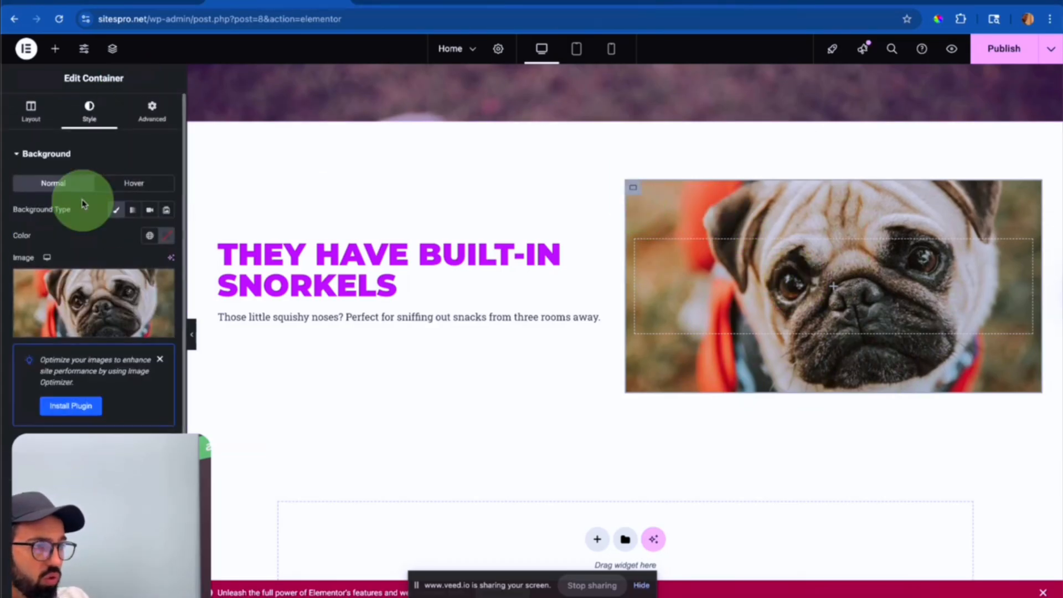
{"action": "left_click", "coordinate": [151, 108]}
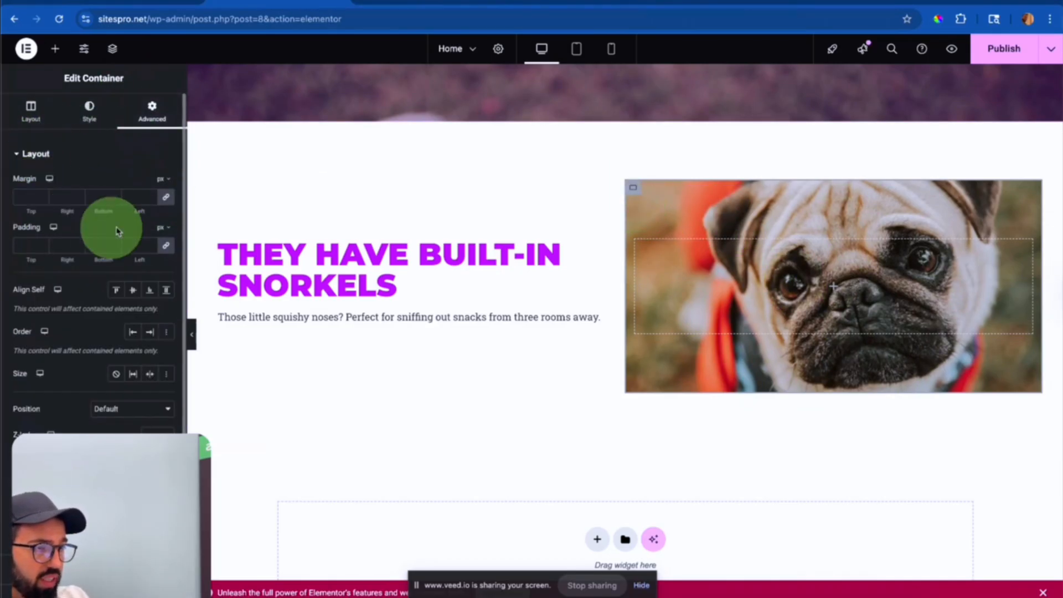
{"action": "left_click", "coordinate": [167, 245]}
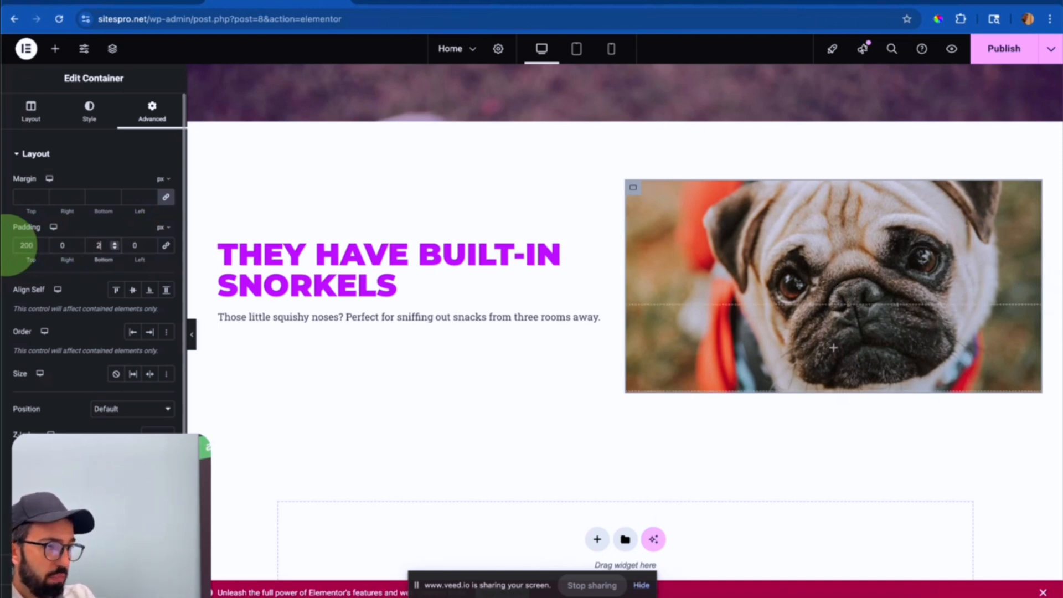
{"action": "type", "text": "00"}
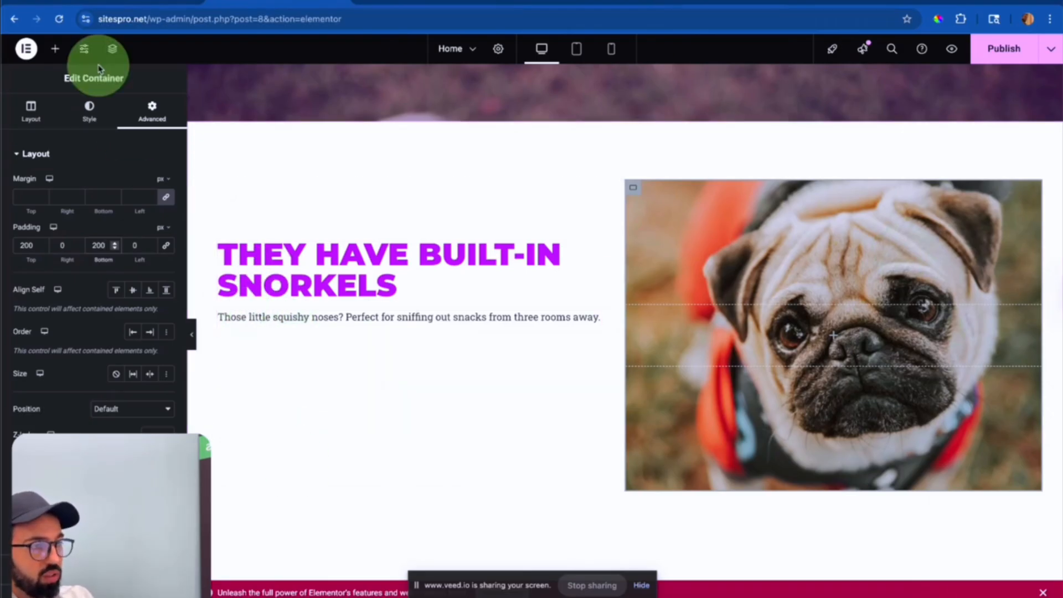
Search the widgets for "list" and add an Icon List below the paragraph in the left column.
{"action": "left_click", "coordinate": [57, 50]}
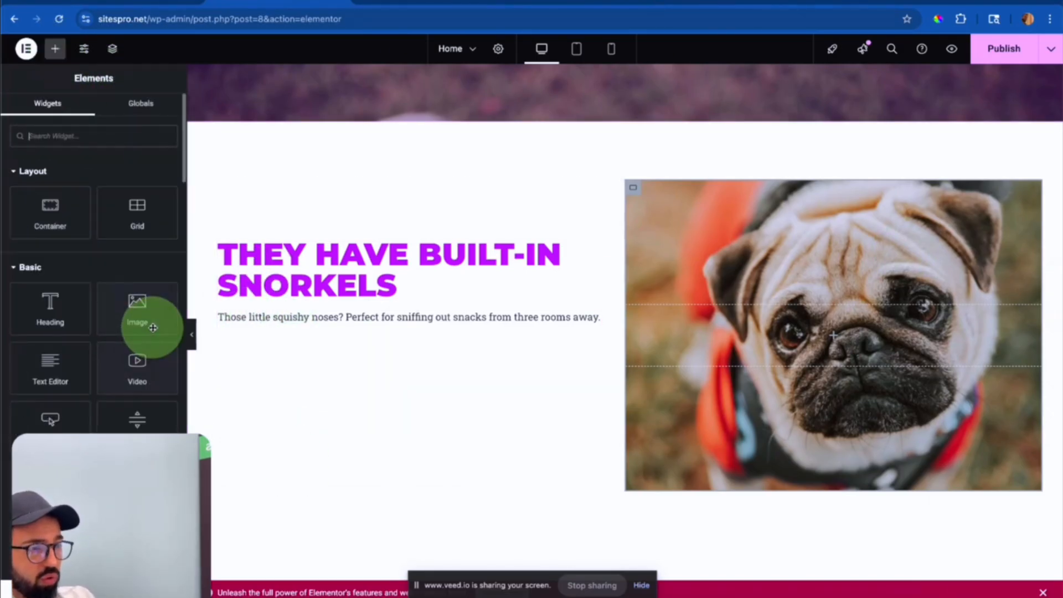
{"action": "scroll", "coordinate": [126, 304], "scroll_direction": "down", "scroll_amount": 1}
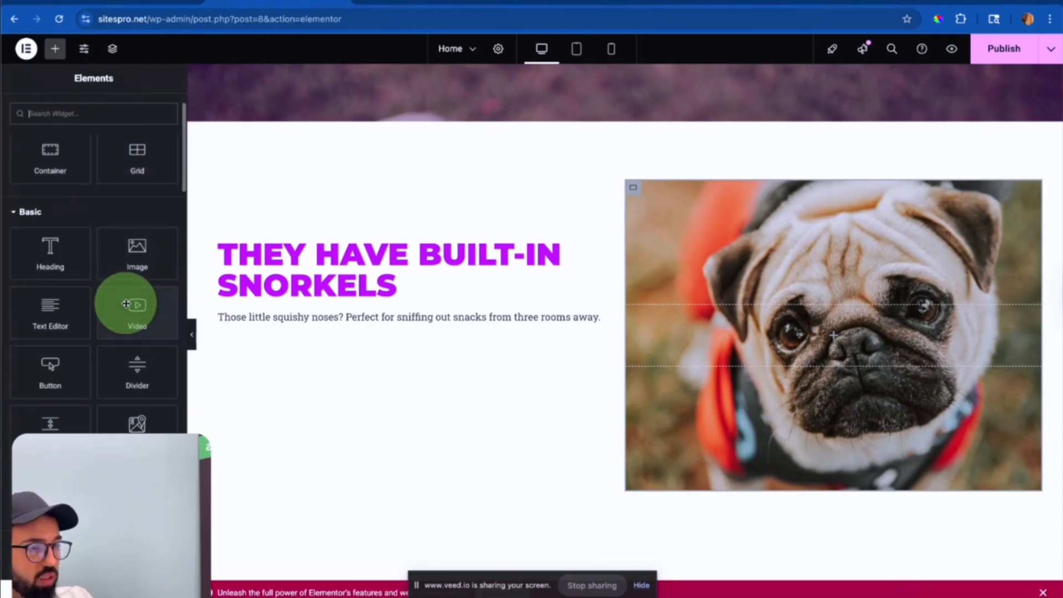
{"action": "scroll", "coordinate": [72, 131], "scroll_direction": "up", "scroll_amount": 1}
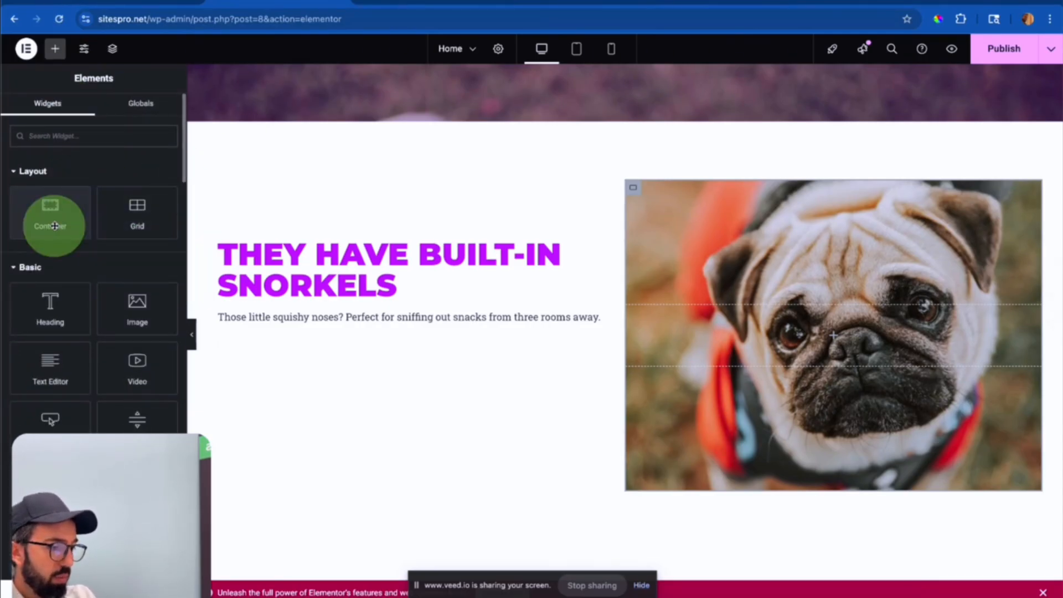
{"action": "type", "text": "list"}
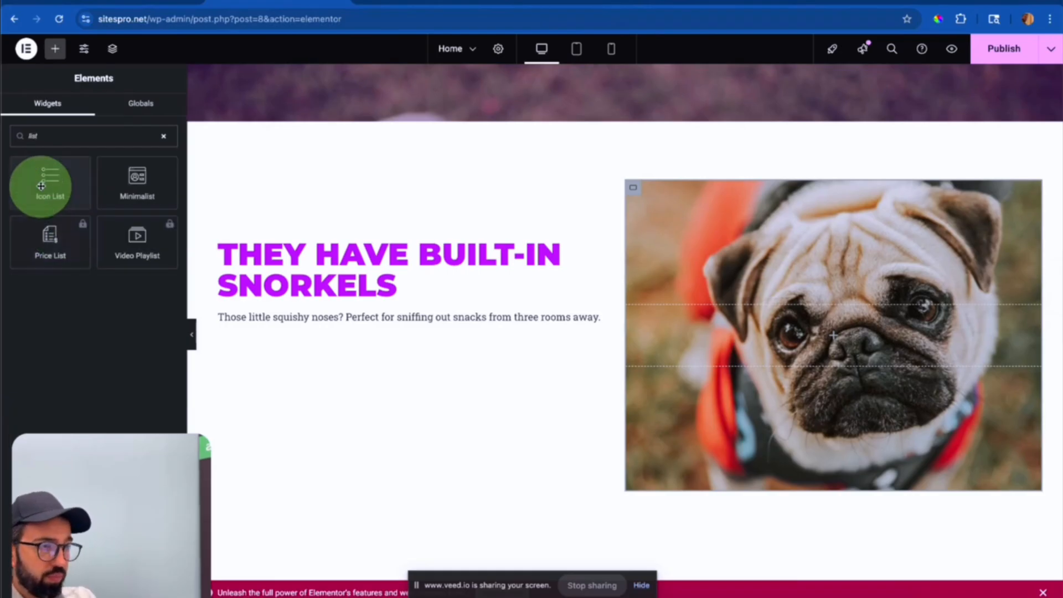
{"action": "left_click_drag", "start_coordinate": [44, 180], "coordinate": [326, 340]}
Rename the three icon list items as "cute", "addorable" and "fun".
{"action": "left_click", "coordinate": [71, 228]}
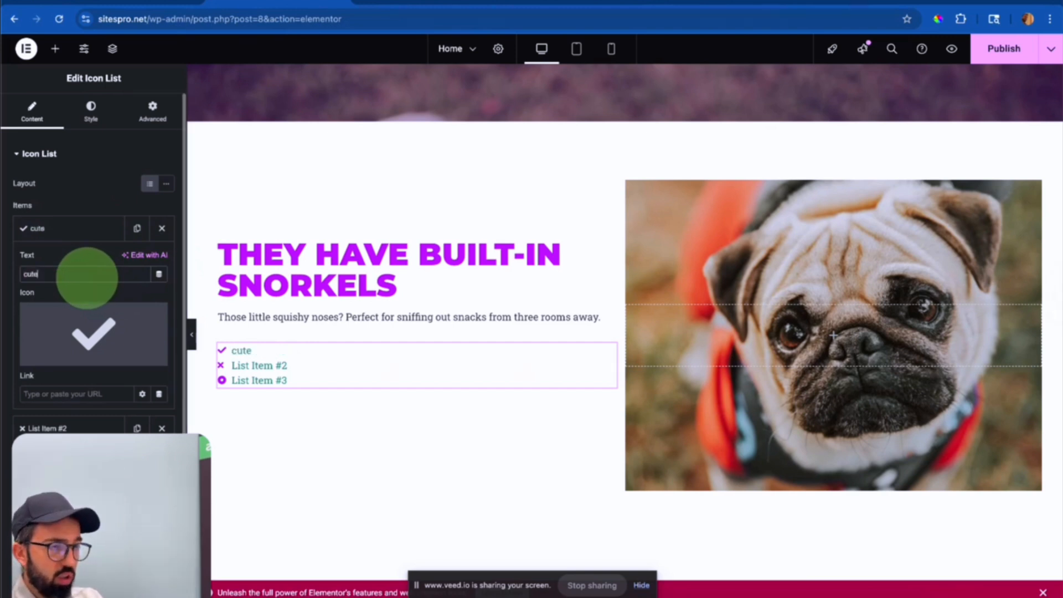
{"action": "type", "text": "cute"}
{"action": "left_click", "coordinate": [114, 428]}
{"action": "triple_click", "coordinate": [86, 306]}
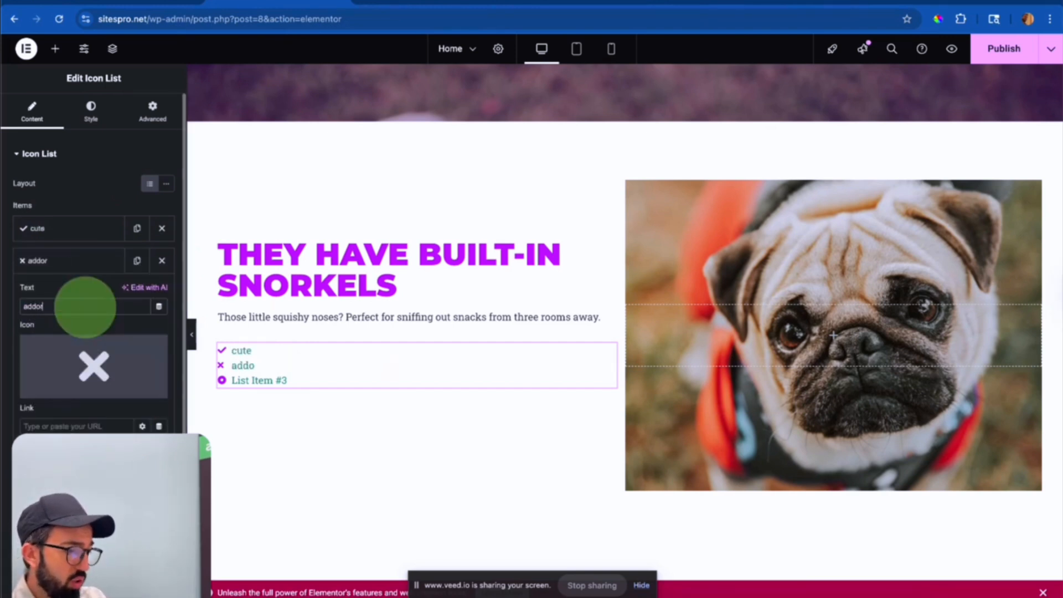
{"action": "triple_click", "coordinate": [84, 340]}
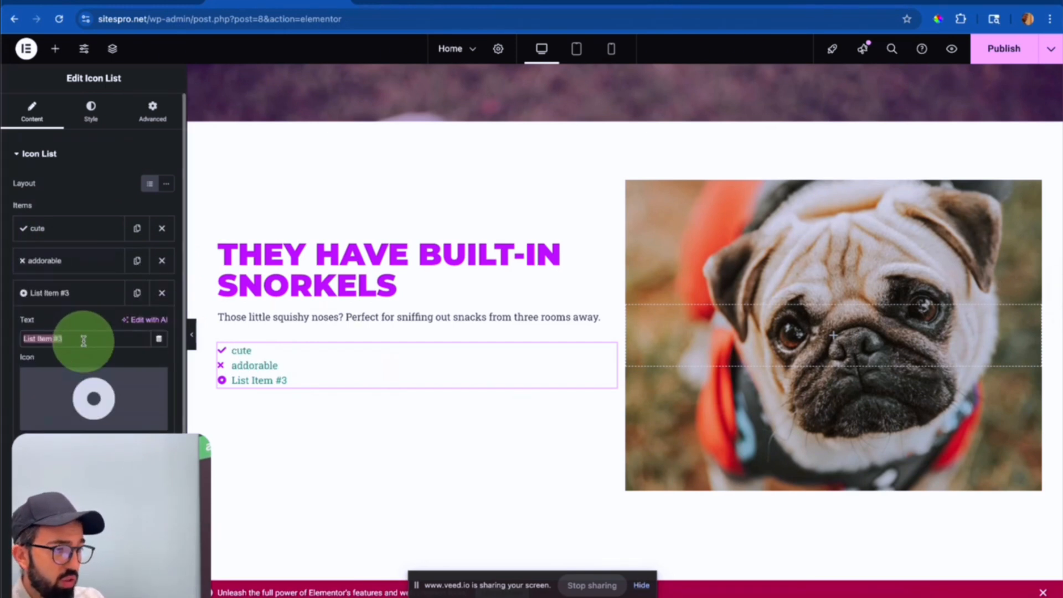
{"action": "type", "text": "fubn"}
{"action": "key", "text": "BackSpace"}
{"action": "key", "text": "BackSpace"}
{"action": "type", "text": "n"}
Set both Justify Content and Align Items to center on the two-column section's parent container.
{"action": "scroll", "coordinate": [388, 349], "scroll_direction": "down", "scroll_amount": 1}
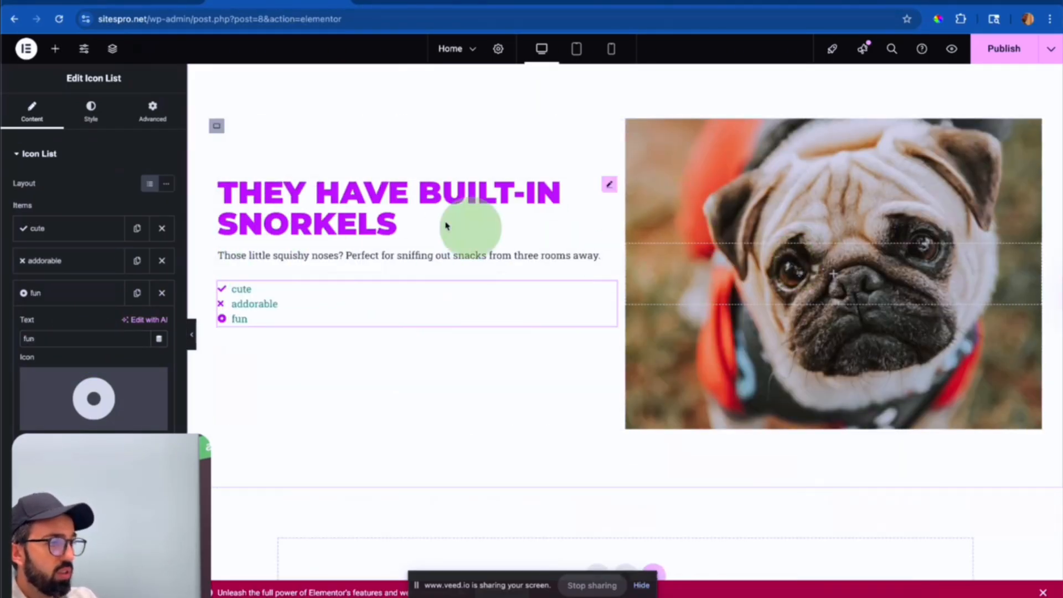
{"action": "scroll", "coordinate": [381, 132], "scroll_direction": "up", "scroll_amount": 1}
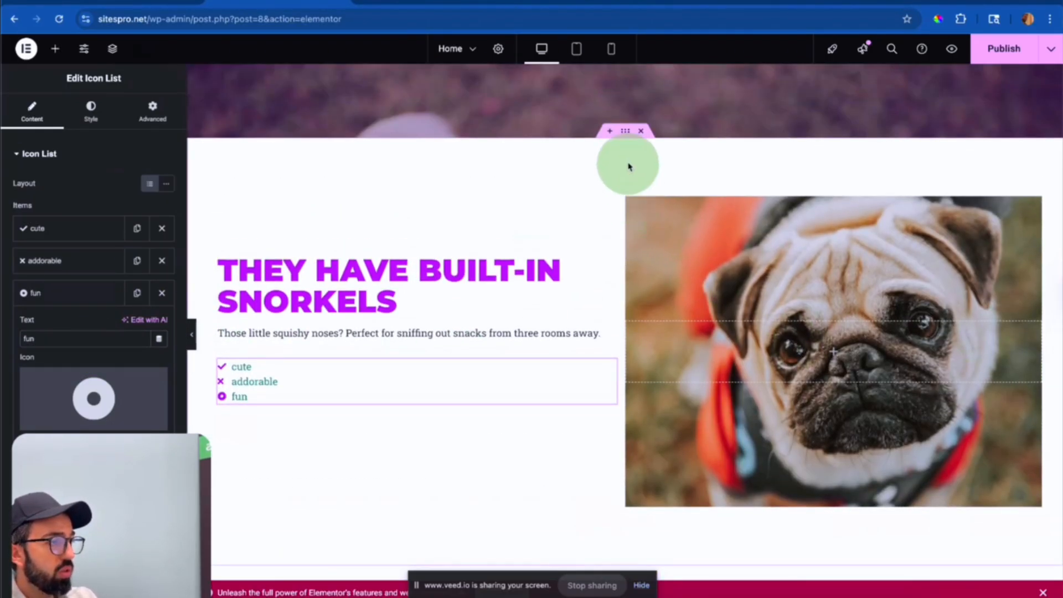
{"action": "left_click", "coordinate": [625, 131]}
{"action": "left_click", "coordinate": [30, 111]}
{"action": "left_click", "coordinate": [53, 408]}
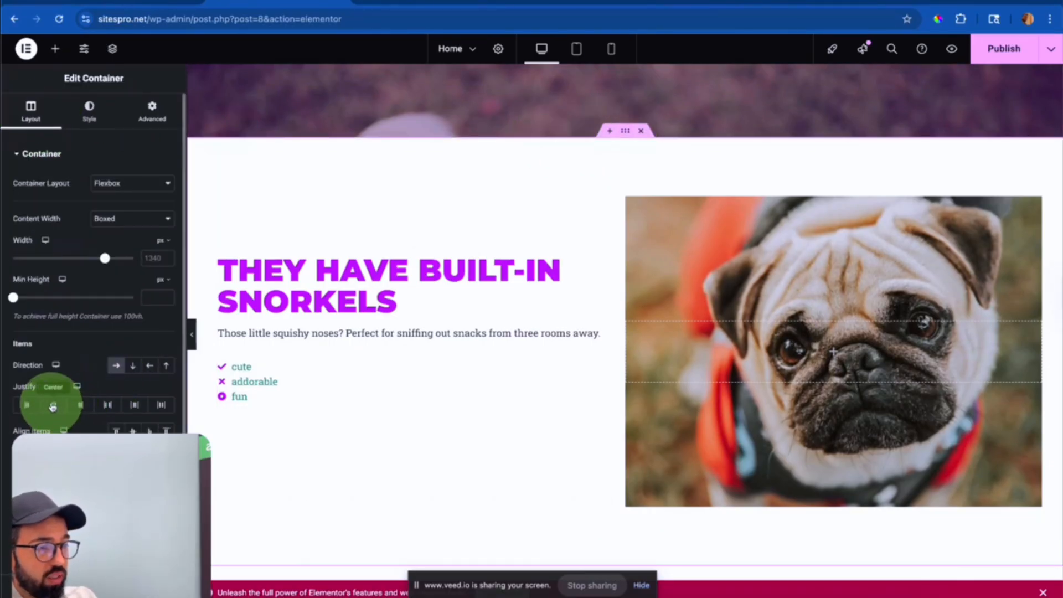
{"action": "left_click", "coordinate": [133, 431]}
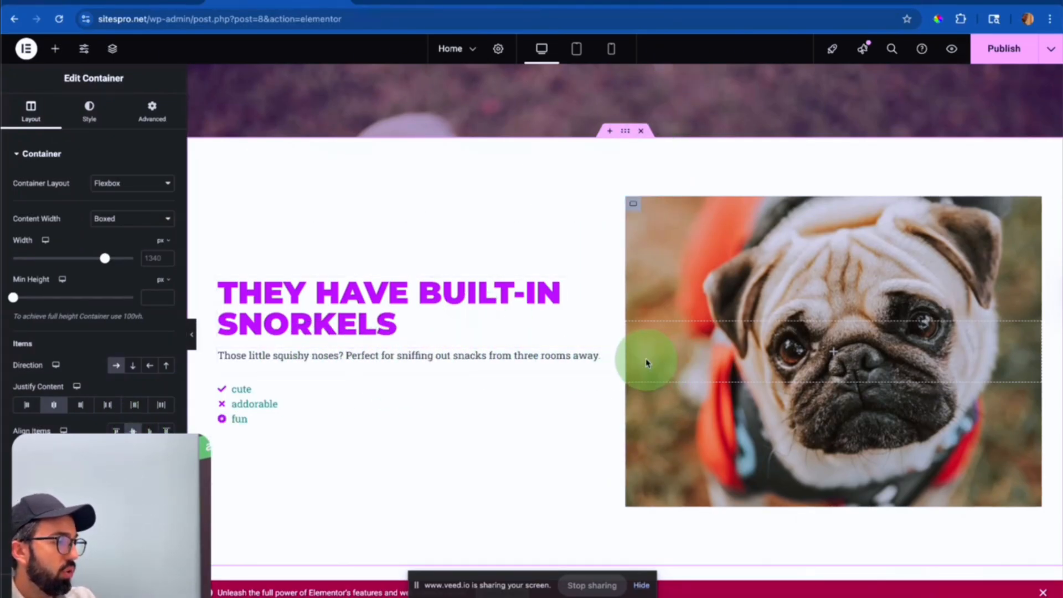
{"action": "scroll", "coordinate": [582, 349], "scroll_direction": "up", "scroll_amount": 10}
{"action": "scroll", "coordinate": [586, 349], "scroll_direction": "down", "scroll_amount": 10}
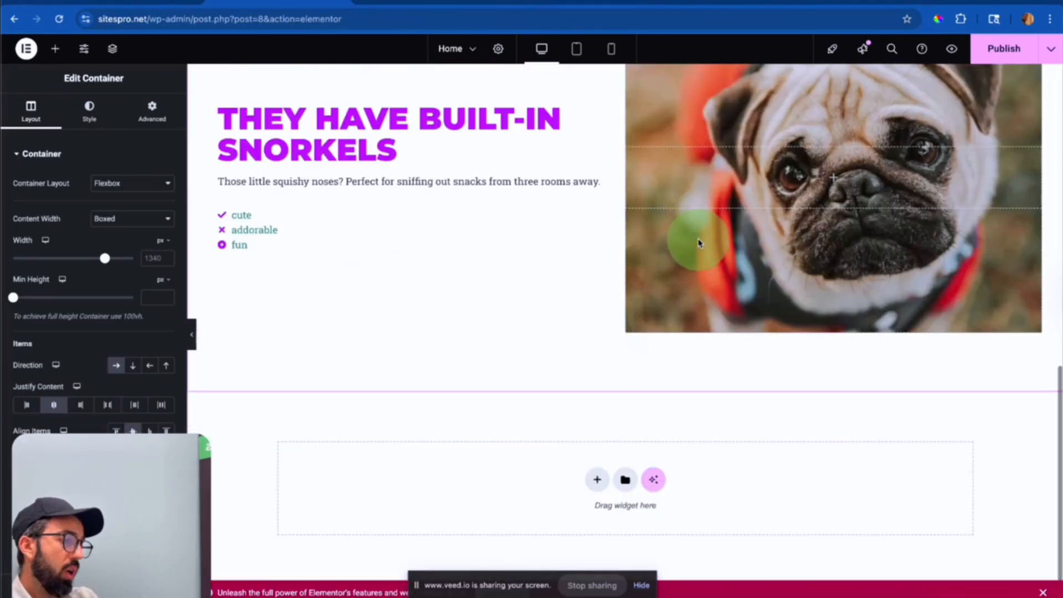
{"action": "left_click", "coordinate": [599, 479]}
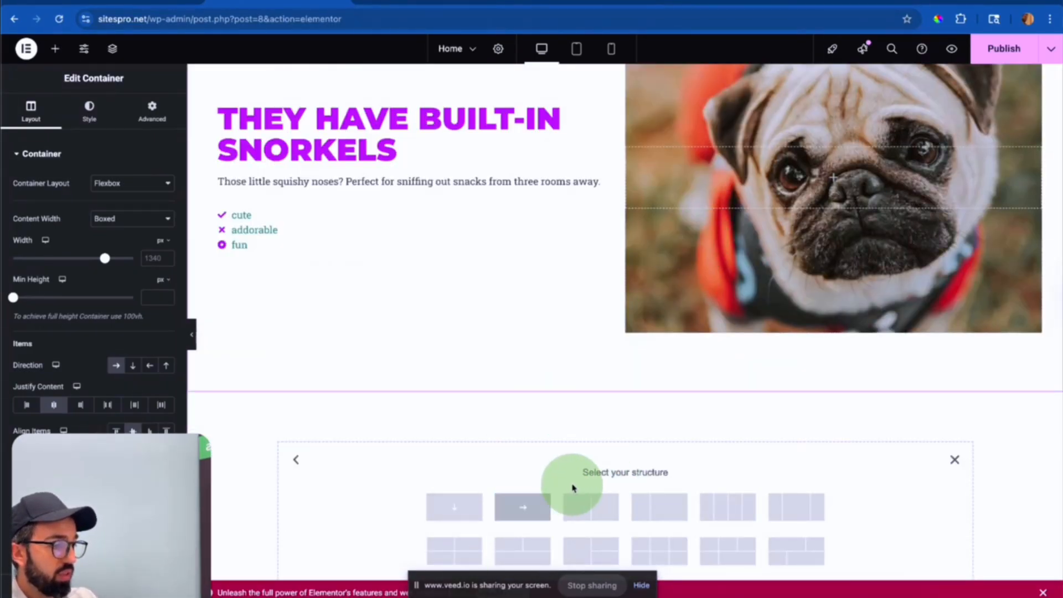
{"action": "left_click", "coordinate": [587, 514]}
{"action": "scroll", "coordinate": [584, 511], "scroll_direction": "down", "scroll_amount": 3}
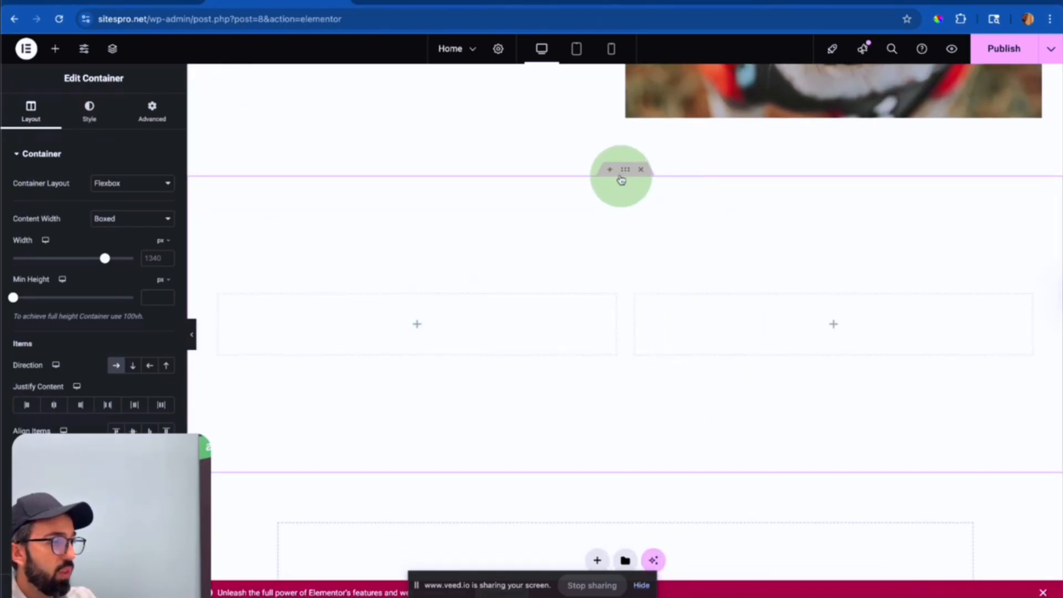
{"action": "scroll", "coordinate": [736, 266], "scroll_direction": "up", "scroll_amount": 11}
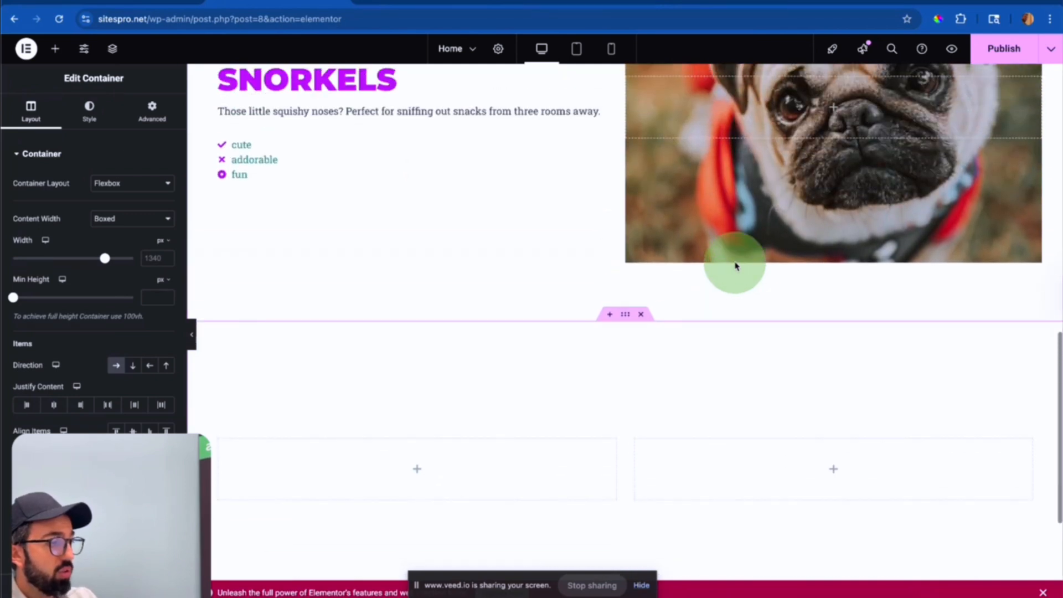
{"action": "scroll", "coordinate": [736, 265], "scroll_direction": "down", "scroll_amount": 8}
{"action": "scroll", "coordinate": [736, 266], "scroll_direction": "up", "scroll_amount": 5}
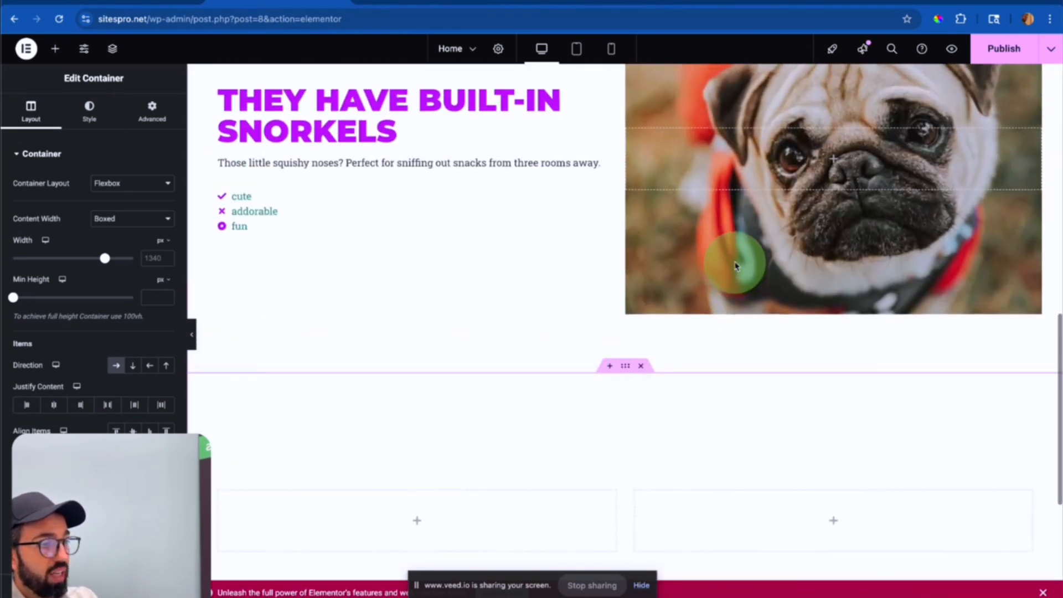
{"action": "scroll", "coordinate": [736, 265], "scroll_direction": "up", "scroll_amount": 1}
{"action": "scroll", "coordinate": [736, 267], "scroll_direction": "down", "scroll_amount": 6}
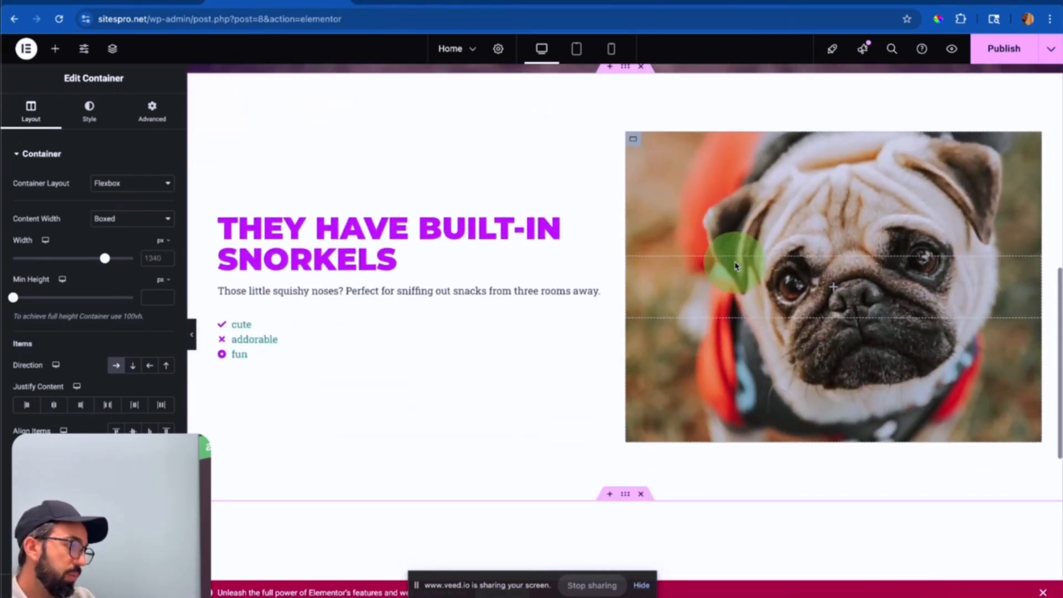
{"action": "scroll", "coordinate": [735, 267], "scroll_direction": "up", "scroll_amount": 5}
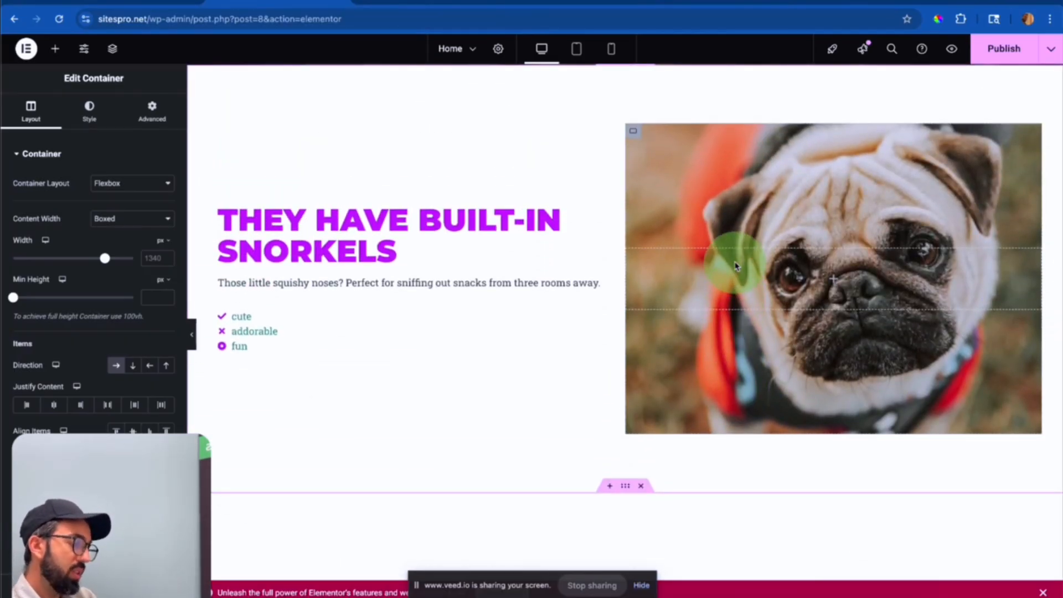
{"action": "scroll", "coordinate": [735, 266], "scroll_direction": "down", "scroll_amount": 8}
{"action": "left_click", "coordinate": [641, 89]}
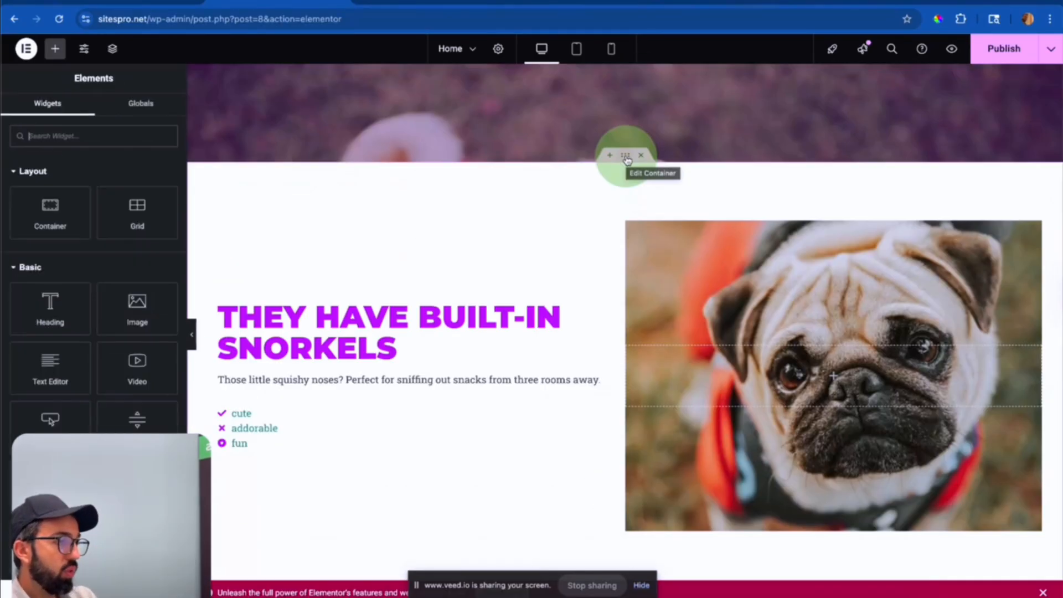
Duplicate the whole two-column "They Have Built-in Snorkels" section directly below the original.
{"action": "right_click", "coordinate": [627, 160]}
{"action": "left_click", "coordinate": [691, 201]}
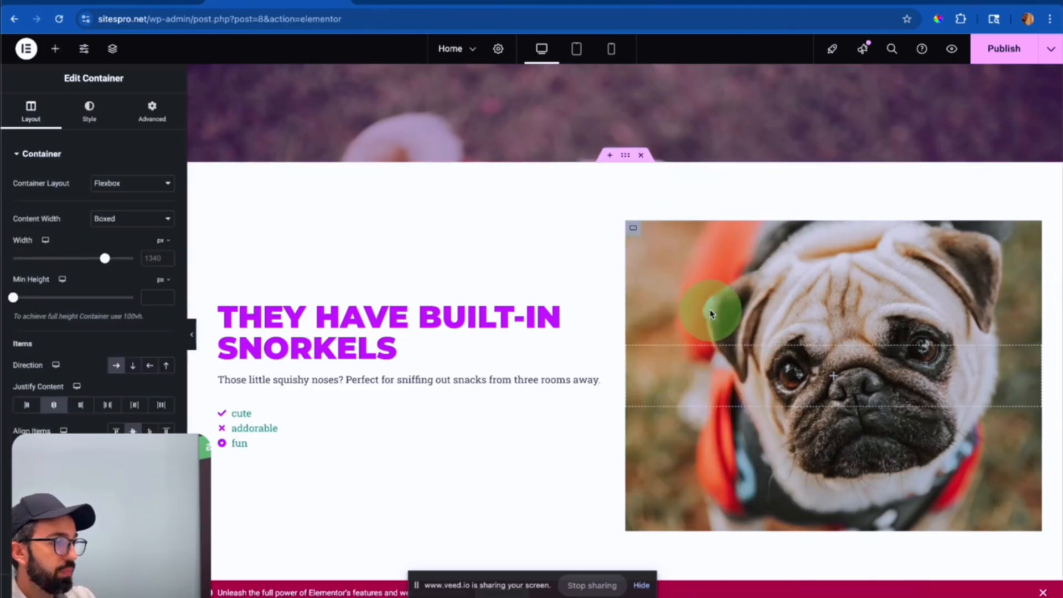
{"action": "scroll", "coordinate": [621, 237], "scroll_direction": "down", "scroll_amount": 8}
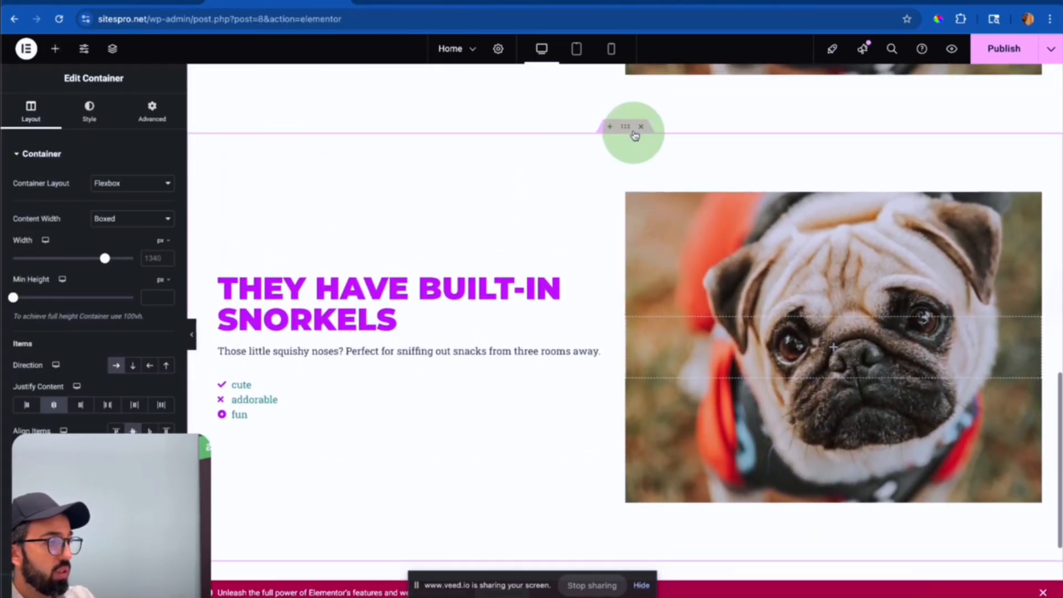
In the page structure, move the duplicated section's image column ahead of its text column.
{"action": "left_click", "coordinate": [113, 49]}
{"action": "left_click", "coordinate": [953, 242]}
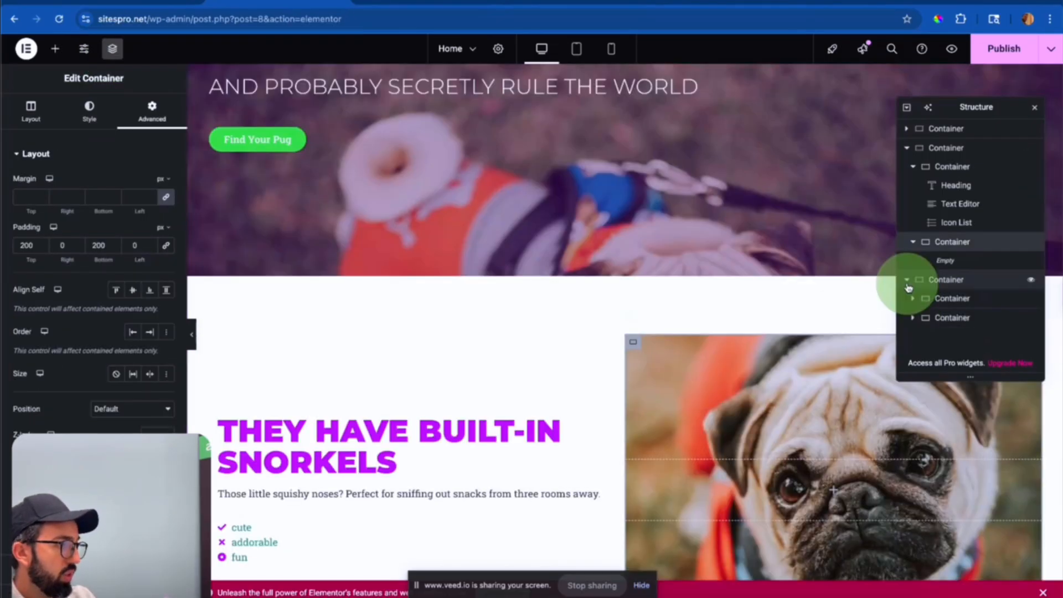
{"action": "left_click", "coordinate": [948, 280]}
{"action": "left_click_drag", "start_coordinate": [966, 319], "coordinate": [965, 300]}
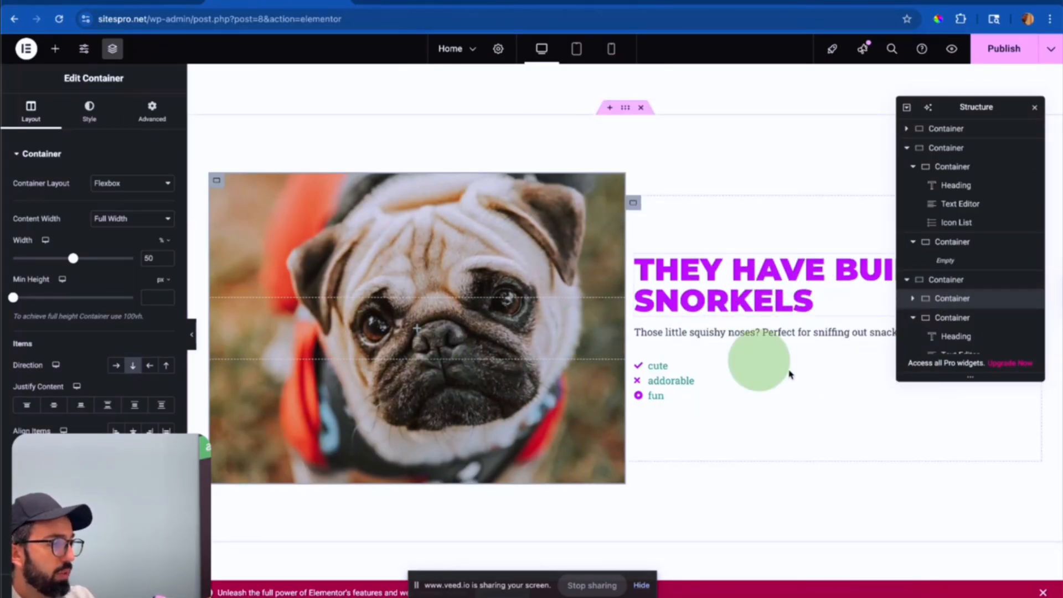
{"action": "left_click", "coordinate": [1035, 107]}
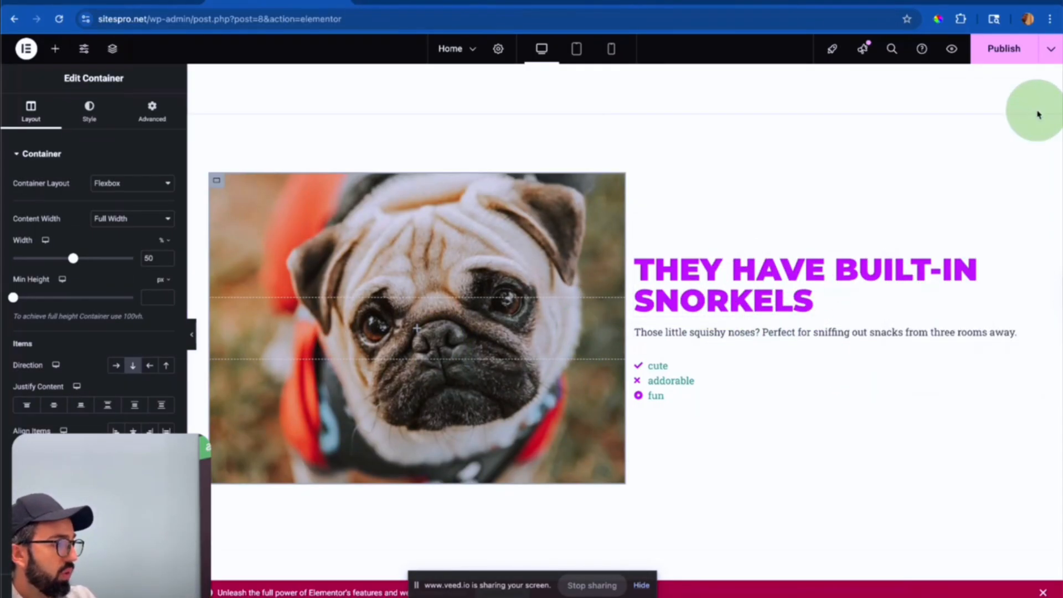
Compare the mirrored text-and-image layouts of the original and duplicated sections below the hero.
{"action": "scroll", "coordinate": [902, 302], "scroll_direction": "down", "scroll_amount": 14}
{"action": "scroll", "coordinate": [902, 307], "scroll_direction": "up", "scroll_amount": 5}
{"action": "scroll", "coordinate": [902, 308], "scroll_direction": "up", "scroll_amount": 4}
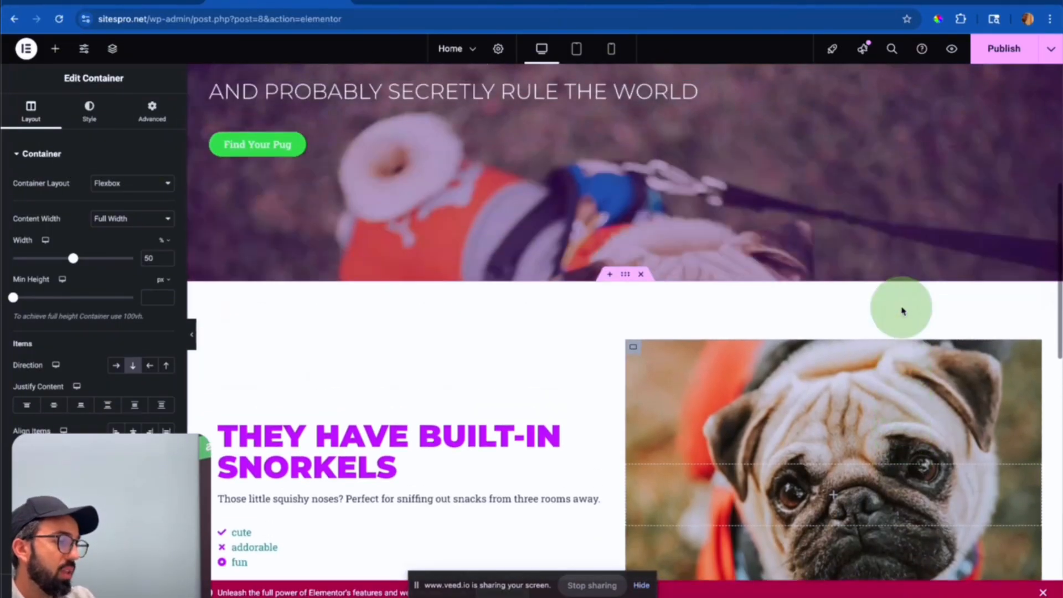
{"action": "scroll", "coordinate": [902, 308], "scroll_direction": "down", "scroll_amount": 5}
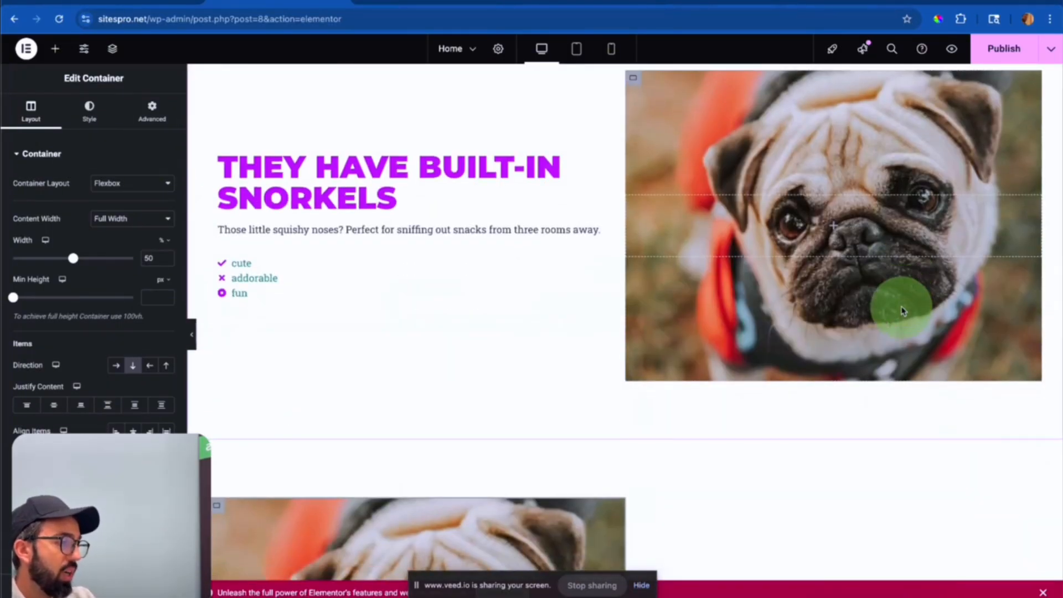
{"action": "scroll", "coordinate": [902, 310], "scroll_direction": "down", "scroll_amount": 6}
{"action": "scroll", "coordinate": [902, 310], "scroll_direction": "up", "scroll_amount": 4}
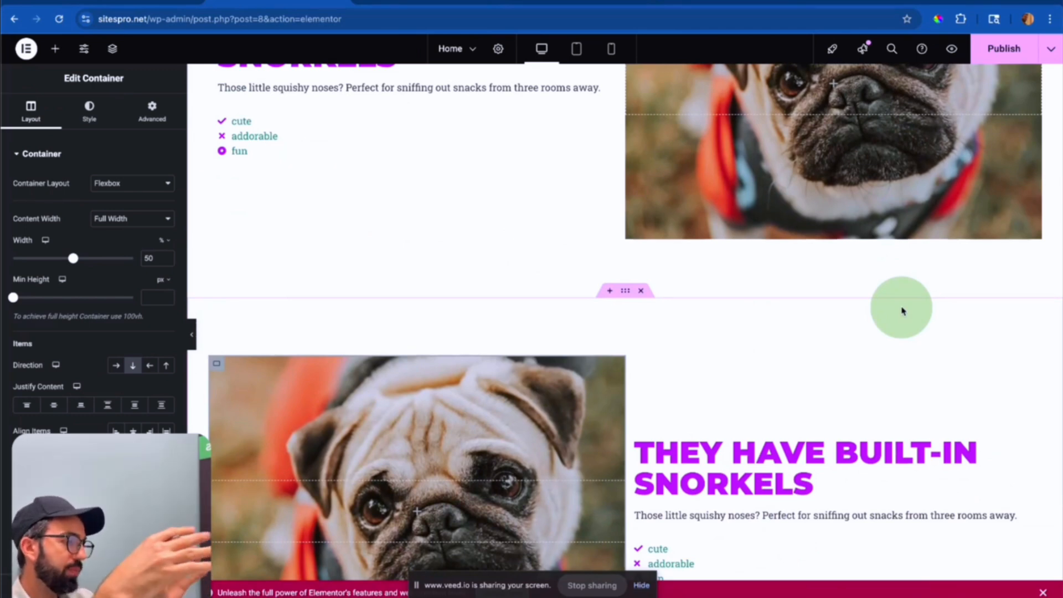
{"action": "scroll", "coordinate": [902, 310], "scroll_direction": "down", "scroll_amount": 5}
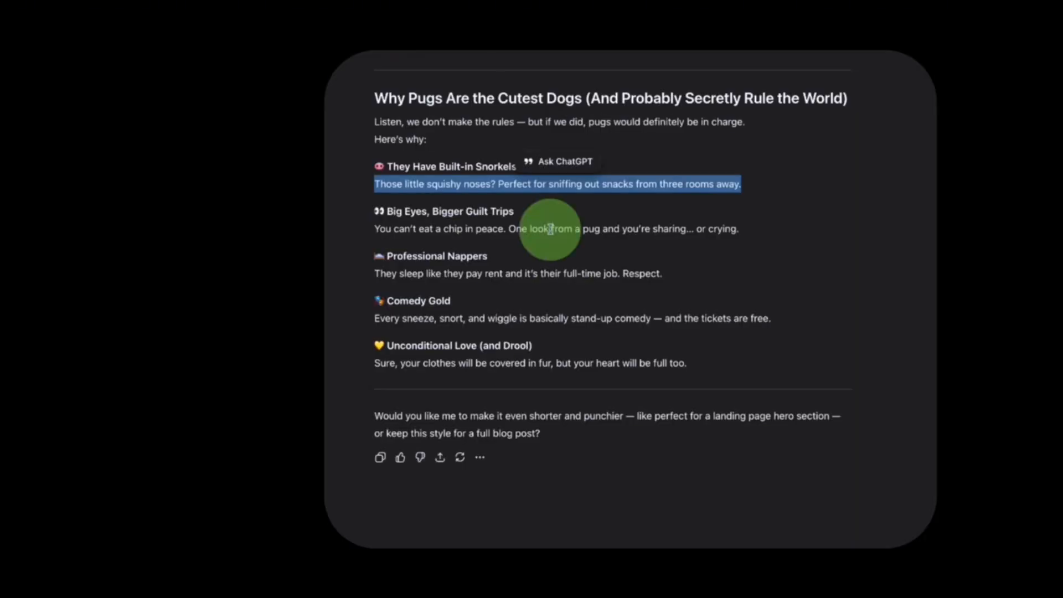
Replace the duplicated section's heading with "Big Eyes, Bigger Guilt Trips", copied from the ChatGPT text.
{"action": "left_click_drag", "start_coordinate": [387, 211], "coordinate": [516, 213]}
{"action": "key", "text": "ctrl+c"}
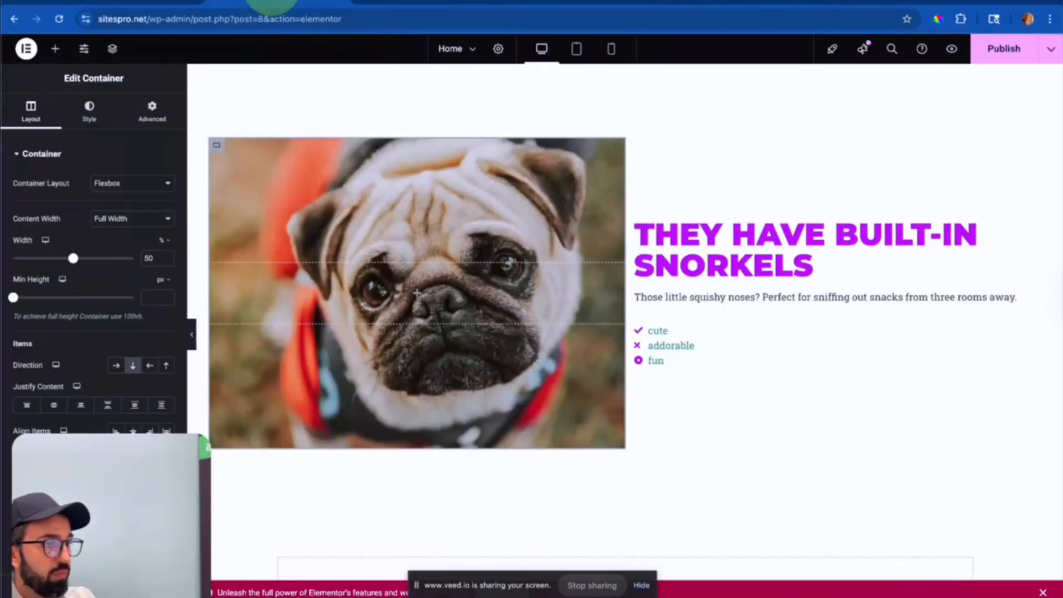
{"action": "left_click", "coordinate": [720, 220]}
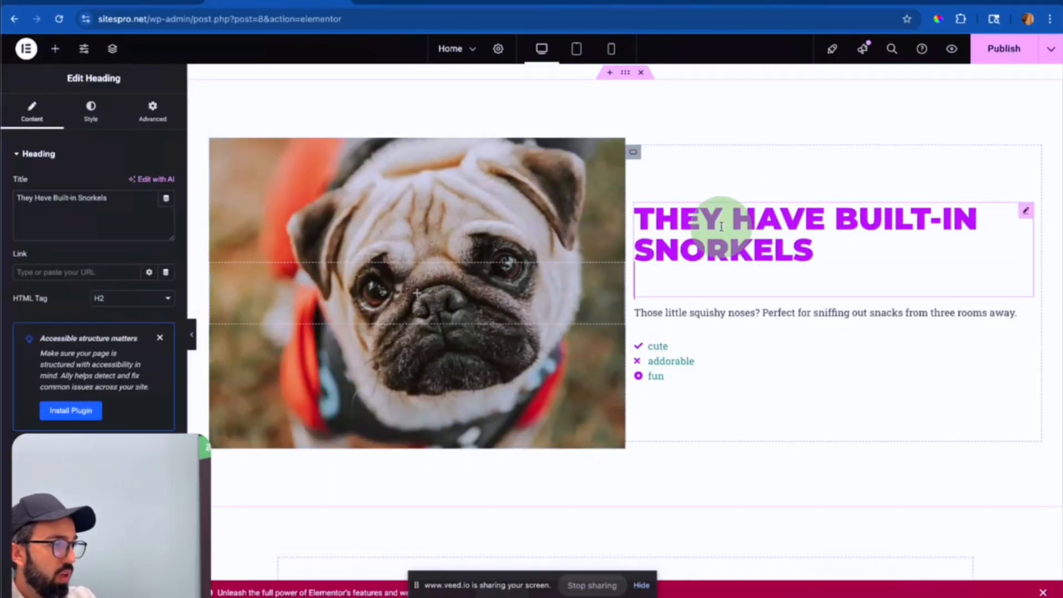
{"action": "left_click", "coordinate": [73, 198]}
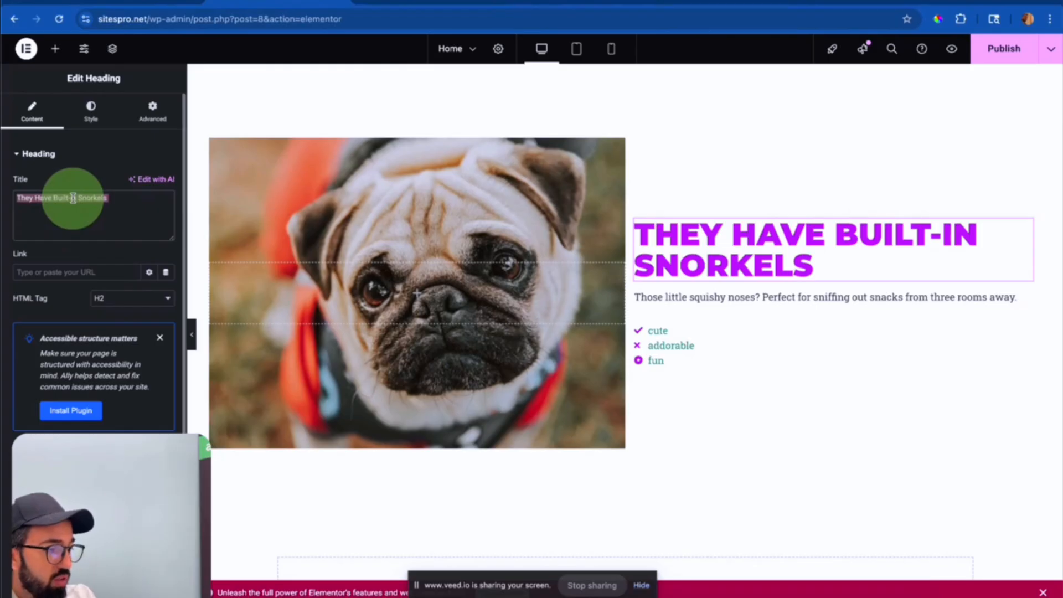
{"action": "key", "text": "ctrl+v"}
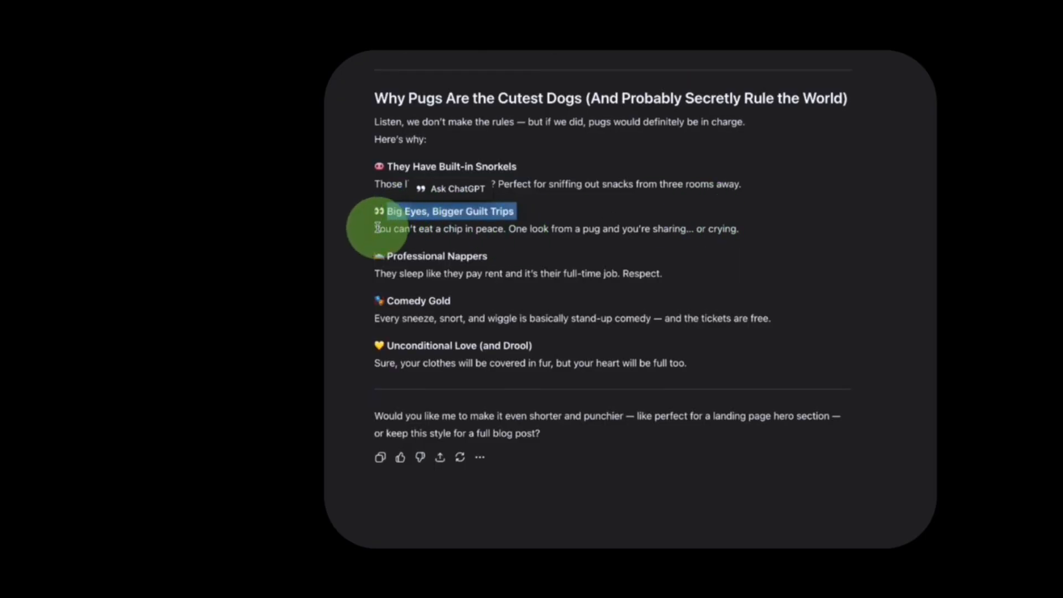
Replace the duplicated section's paragraph with "You can't eat a chip in peace. One look from a pug and you're sharing… or crying.".
{"action": "left_click_drag", "start_coordinate": [377, 228], "coordinate": [792, 225]}
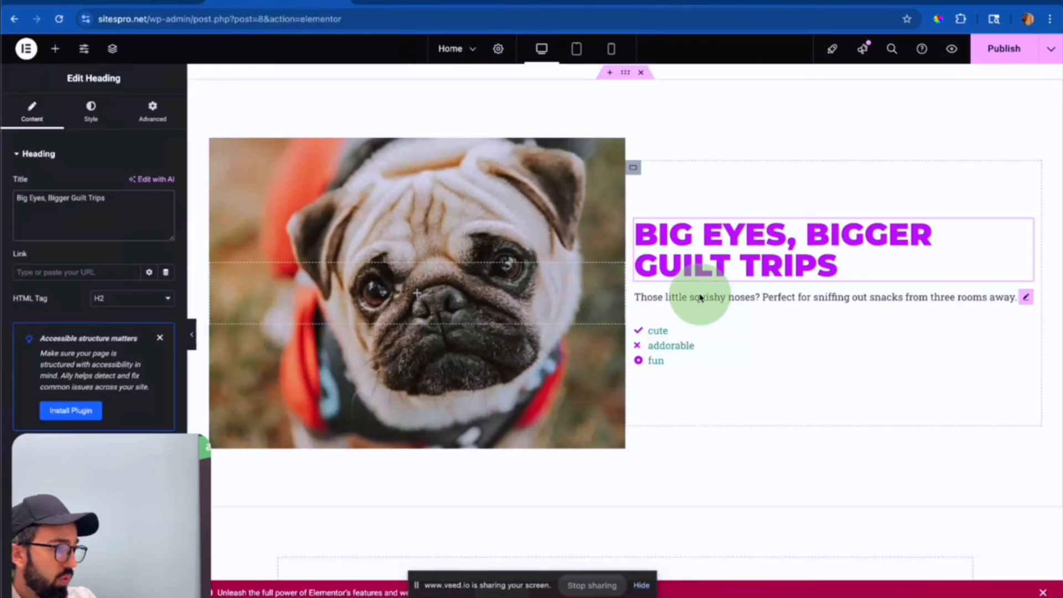
{"action": "left_click", "coordinate": [693, 296]}
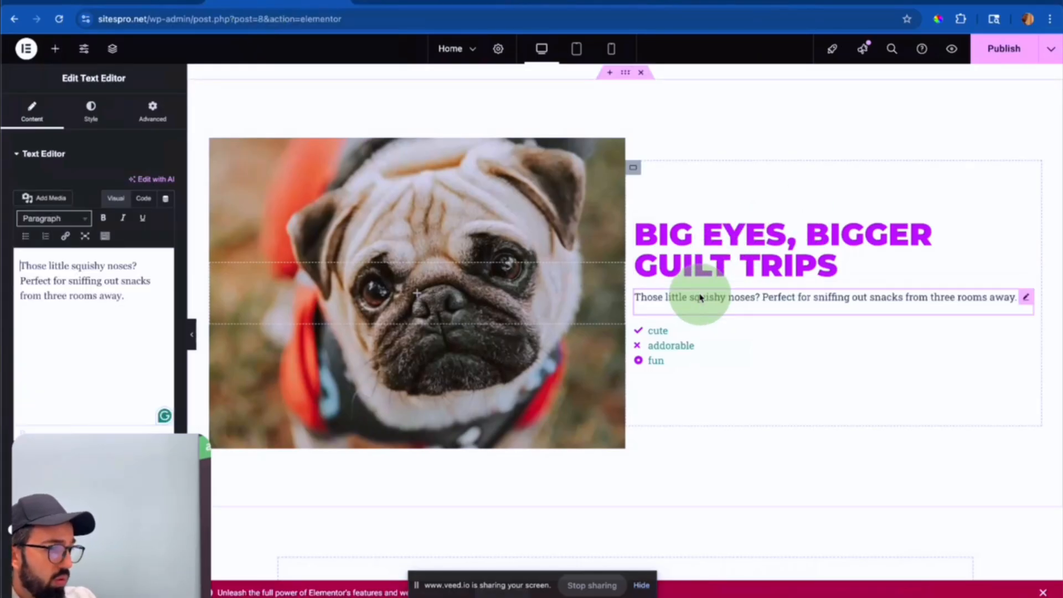
{"action": "left_click_drag", "start_coordinate": [126, 296], "coordinate": [20, 265]}
{"action": "type", "text": "You can’t eat a chip in peace. One look from a pug and you’re sharing… or crying."}
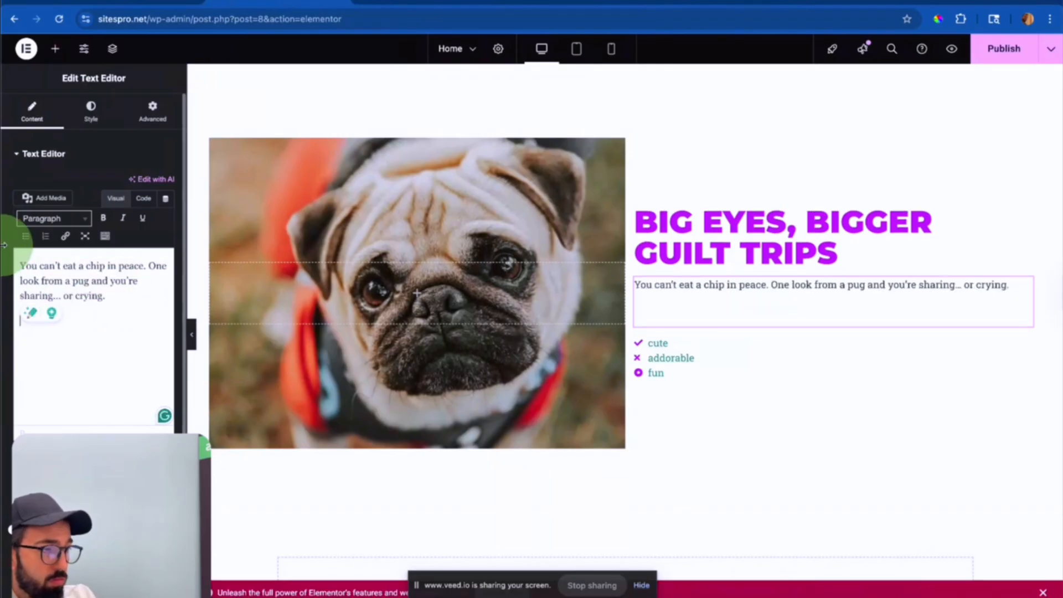
Change the background image of the "Big Eyes" section's image container to pug_eyes.jpg from the media library.
{"action": "scroll", "coordinate": [549, 155], "scroll_direction": "up", "scroll_amount": 5}
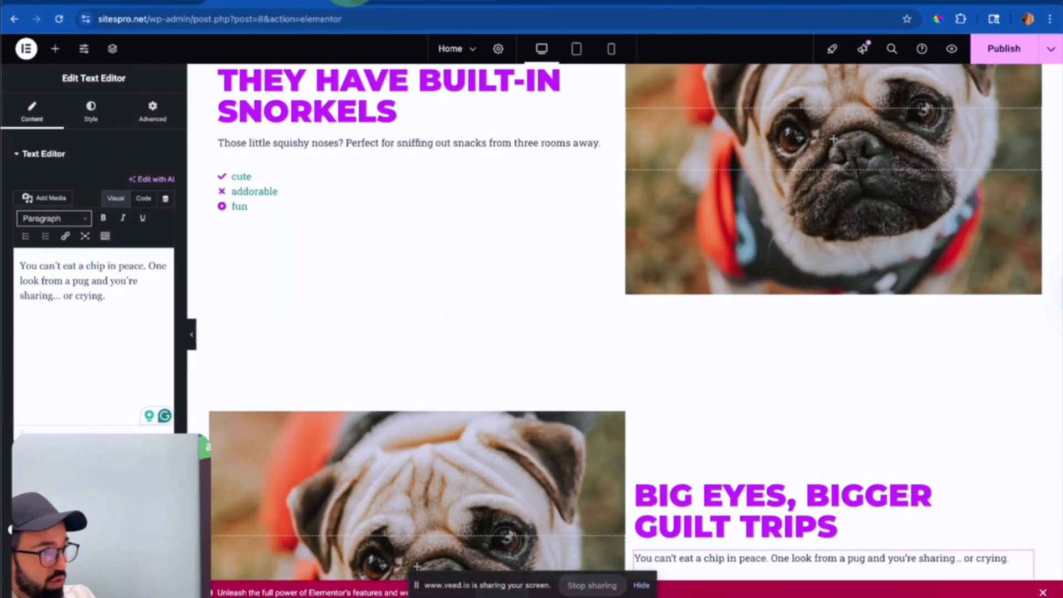
{"action": "scroll", "coordinate": [641, 194], "scroll_direction": "down", "scroll_amount": 4}
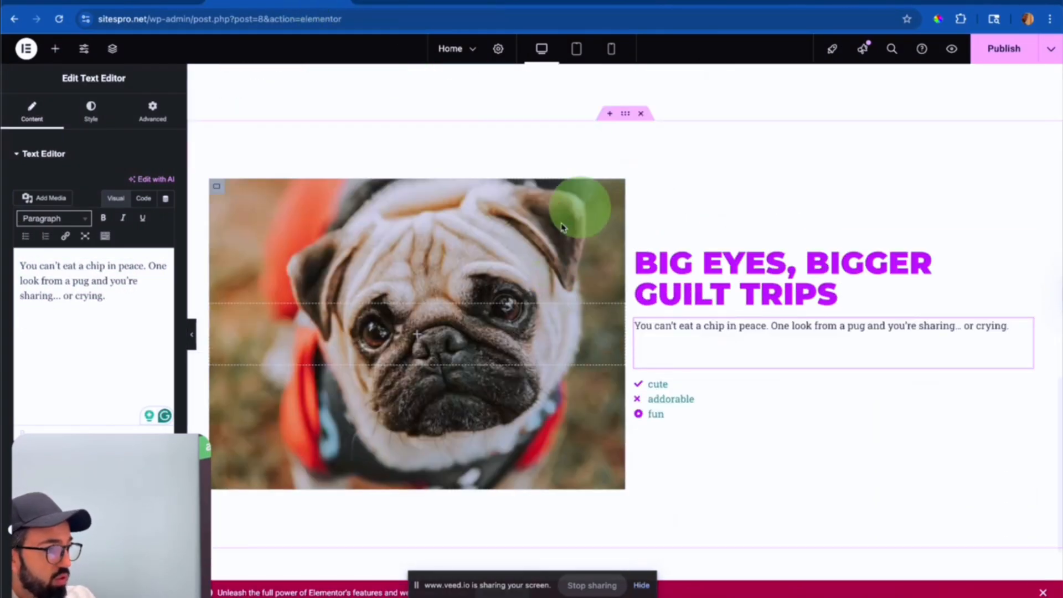
{"action": "left_click", "coordinate": [213, 174]}
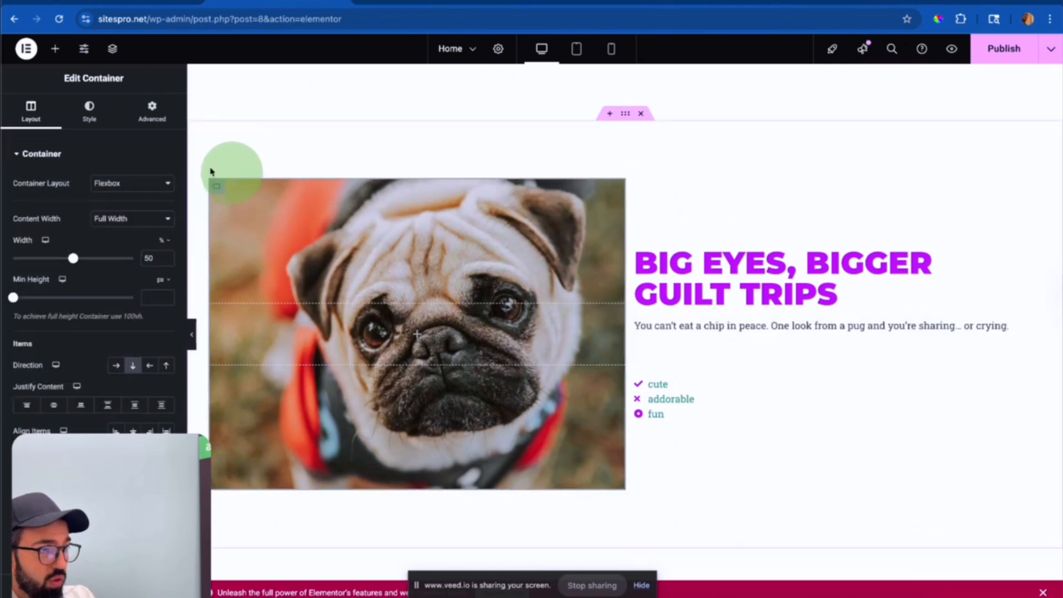
{"action": "left_click", "coordinate": [97, 132]}
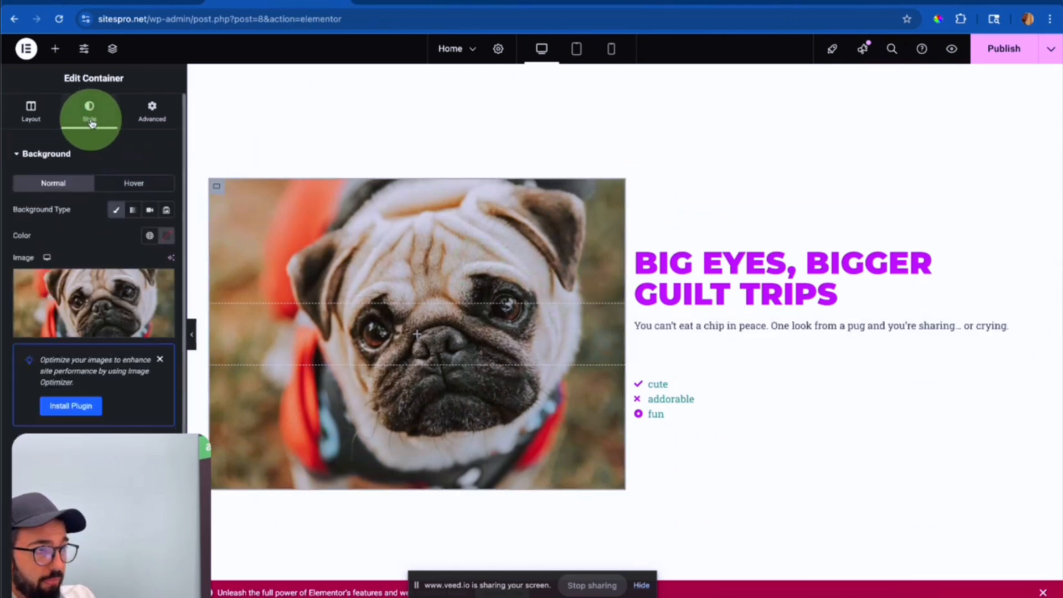
{"action": "left_click", "coordinate": [87, 333]}
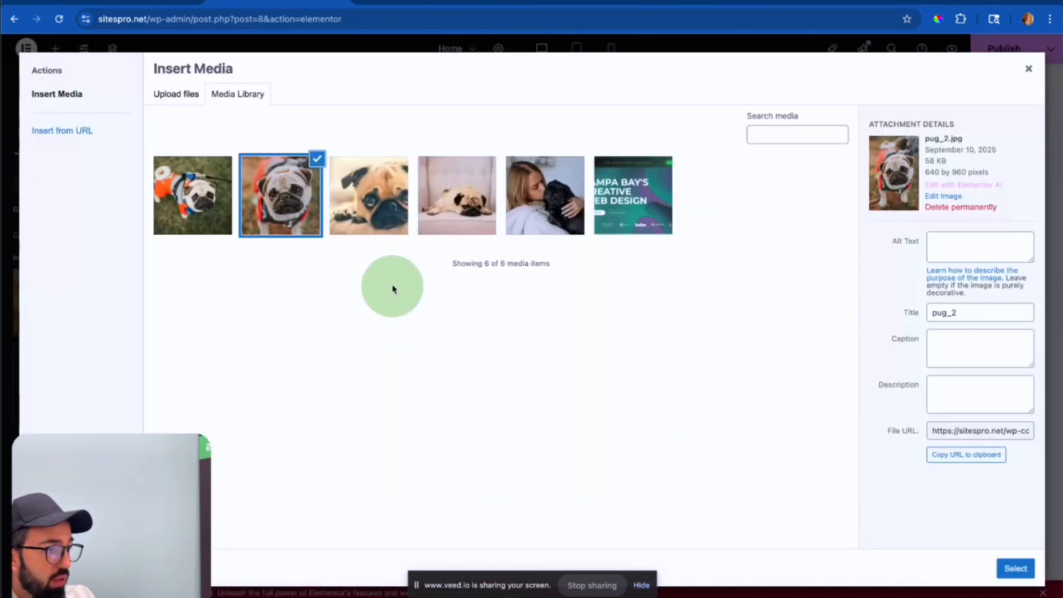
{"action": "left_click", "coordinate": [395, 207]}
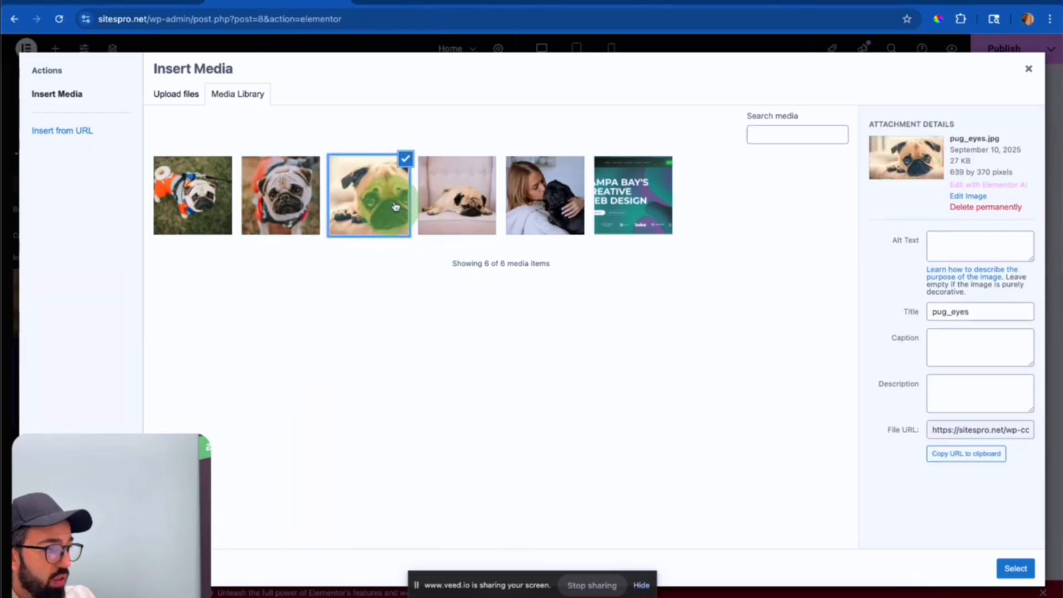
{"action": "left_click", "coordinate": [1022, 568]}
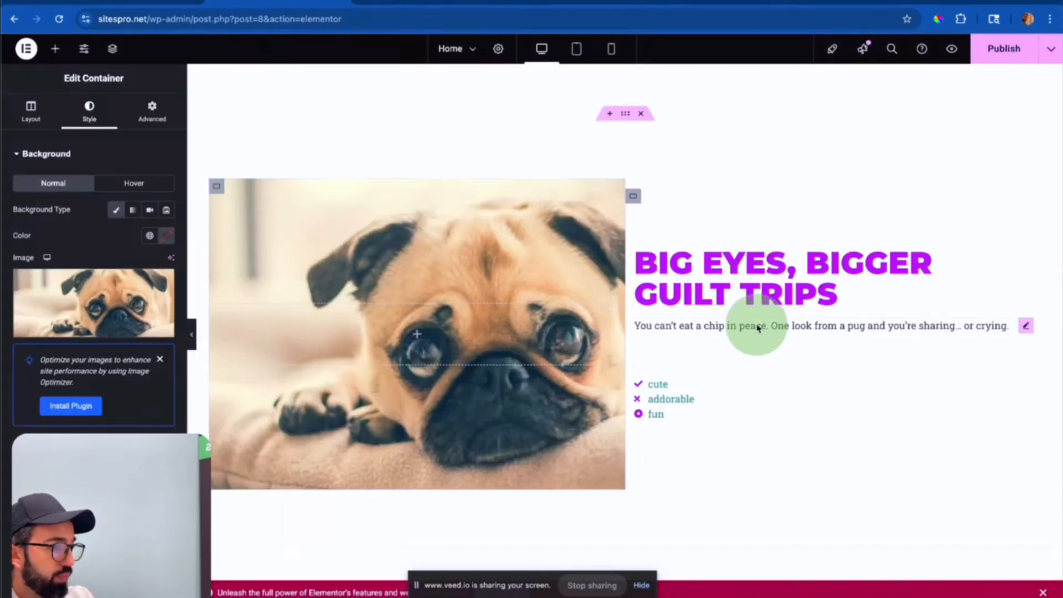
Compare the alternating text and image layout of the "Built-in Snorkels" and "Big Eyes" sections.
{"action": "scroll", "coordinate": [822, 290], "scroll_direction": "up", "scroll_amount": 4}
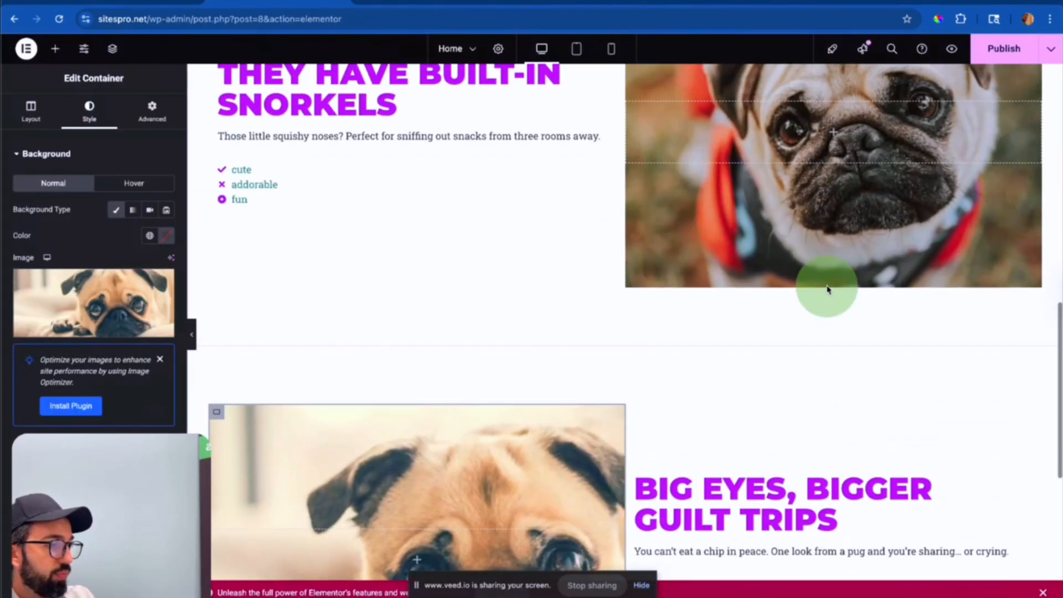
{"action": "scroll", "coordinate": [827, 288], "scroll_direction": "down", "scroll_amount": 5}
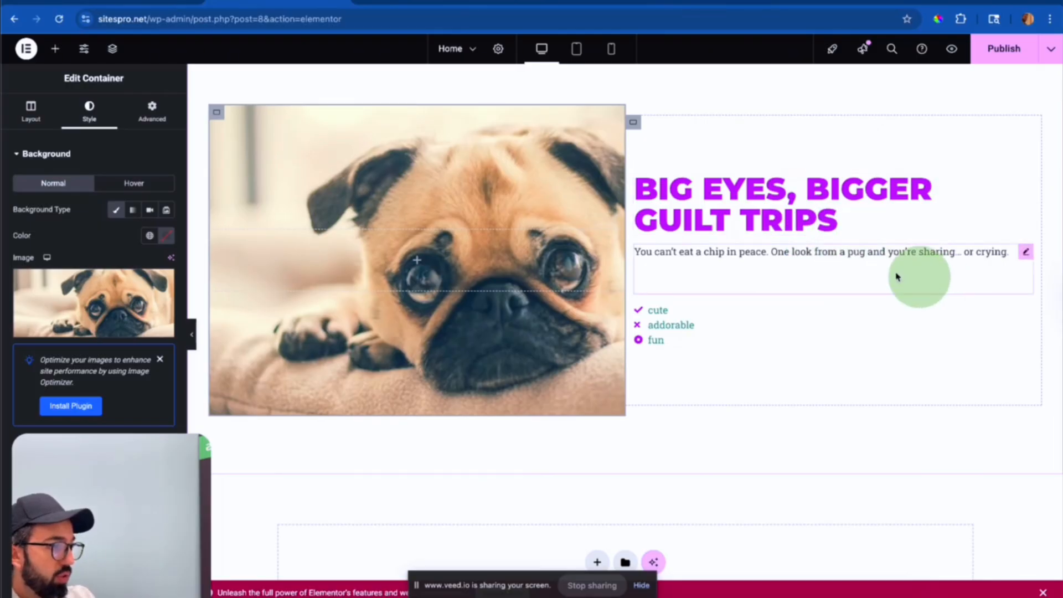
{"action": "scroll", "coordinate": [463, 211], "scroll_direction": "up", "scroll_amount": 2}
{"action": "scroll", "coordinate": [463, 211], "scroll_direction": "up", "scroll_amount": 7}
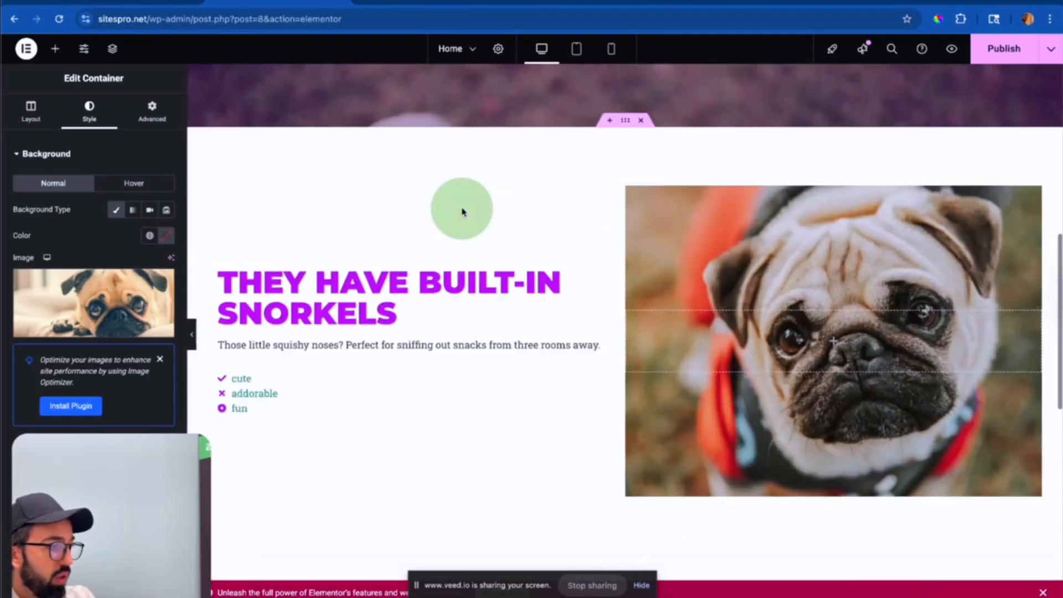
{"action": "scroll", "coordinate": [463, 210], "scroll_direction": "down", "scroll_amount": 4}
{"action": "scroll", "coordinate": [469, 210], "scroll_direction": "up", "scroll_amount": 4}
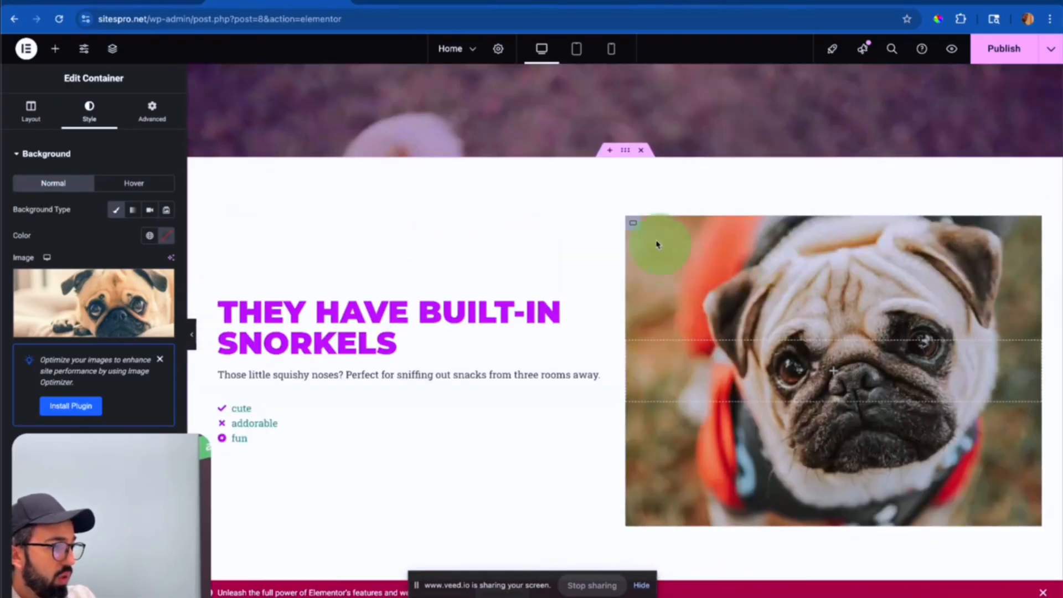
Inspect the container settings of both sections' image columns and glance at the site-wide theme style settings.
{"action": "left_click", "coordinate": [634, 225]}
{"action": "left_click", "coordinate": [826, 443]}
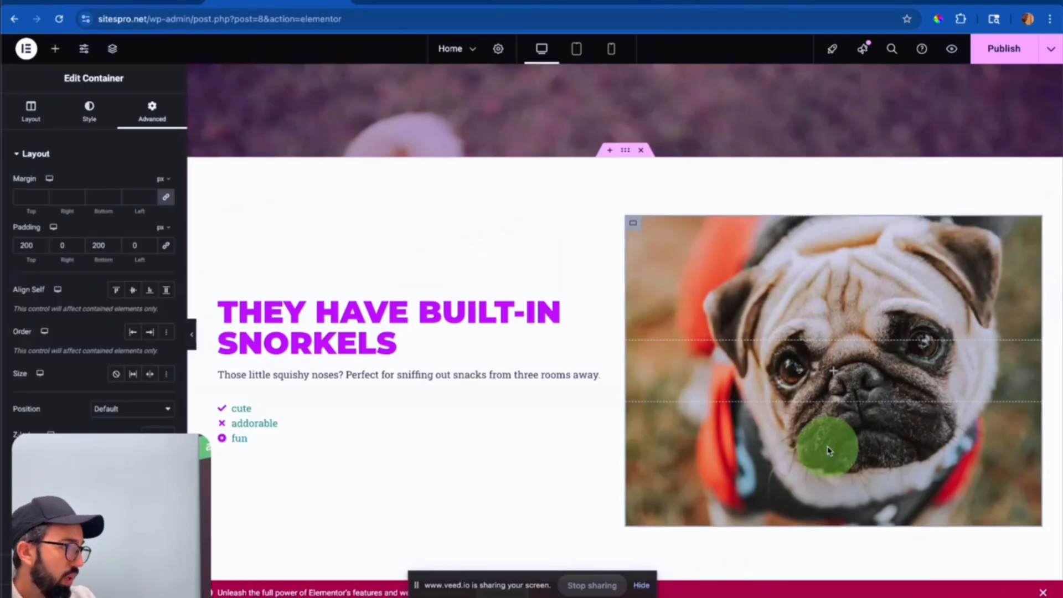
{"action": "scroll", "coordinate": [829, 450], "scroll_direction": "up", "scroll_amount": 1}
{"action": "scroll", "coordinate": [828, 450], "scroll_direction": "down", "scroll_amount": 10}
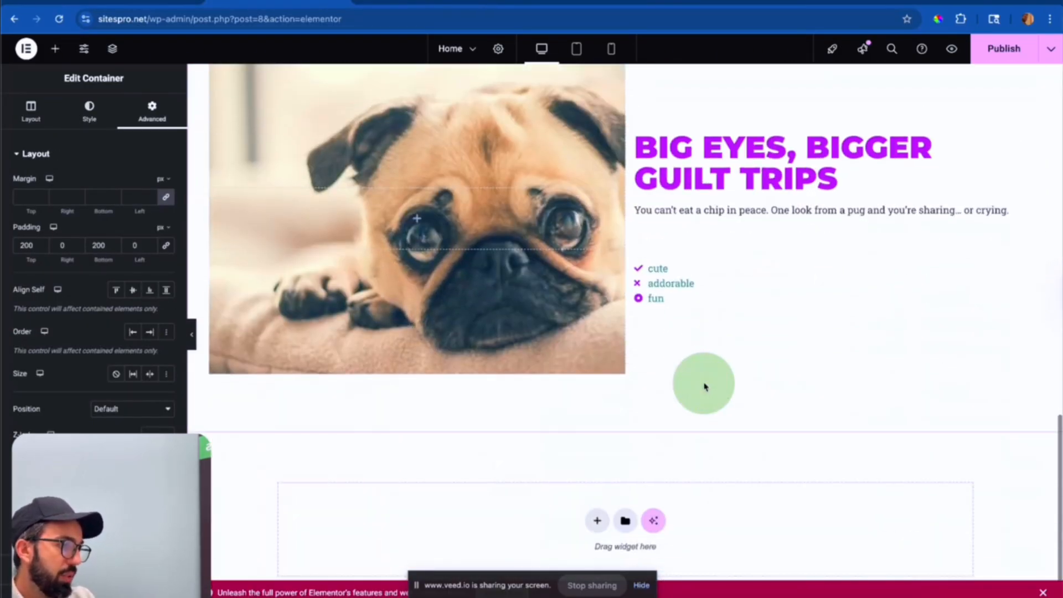
{"action": "scroll", "coordinate": [460, 231], "scroll_direction": "up", "scroll_amount": 1}
{"action": "scroll", "coordinate": [459, 231], "scroll_direction": "up", "scroll_amount": 2}
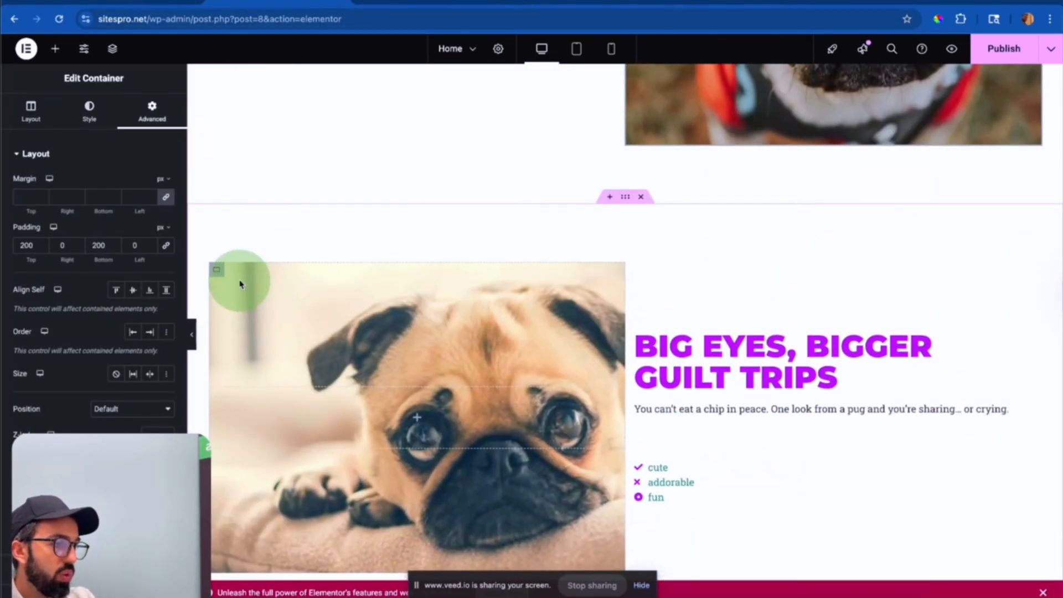
{"action": "left_click", "coordinate": [217, 274]}
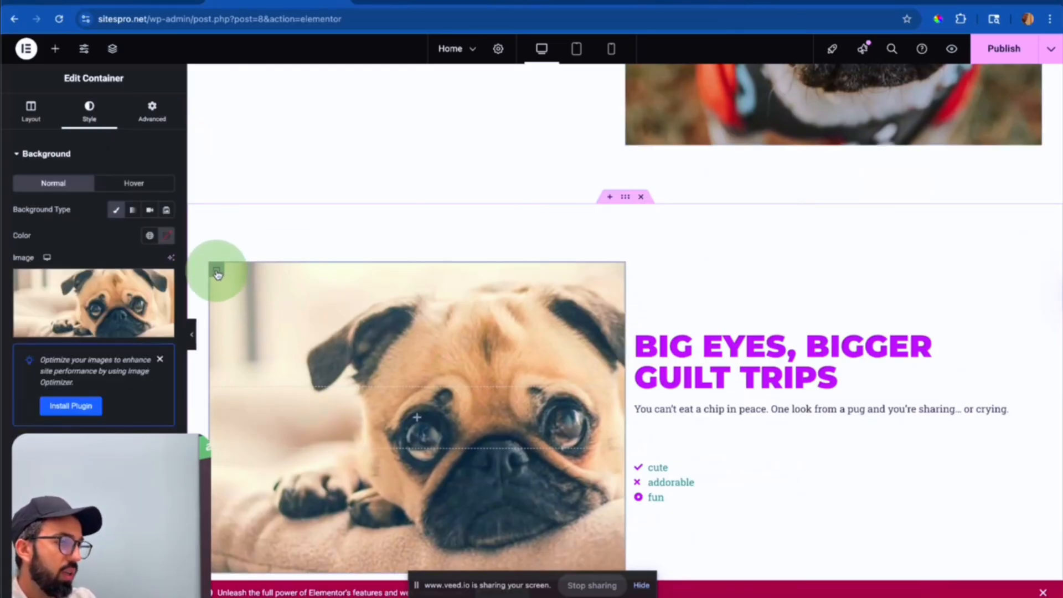
{"action": "left_click", "coordinate": [84, 51]}
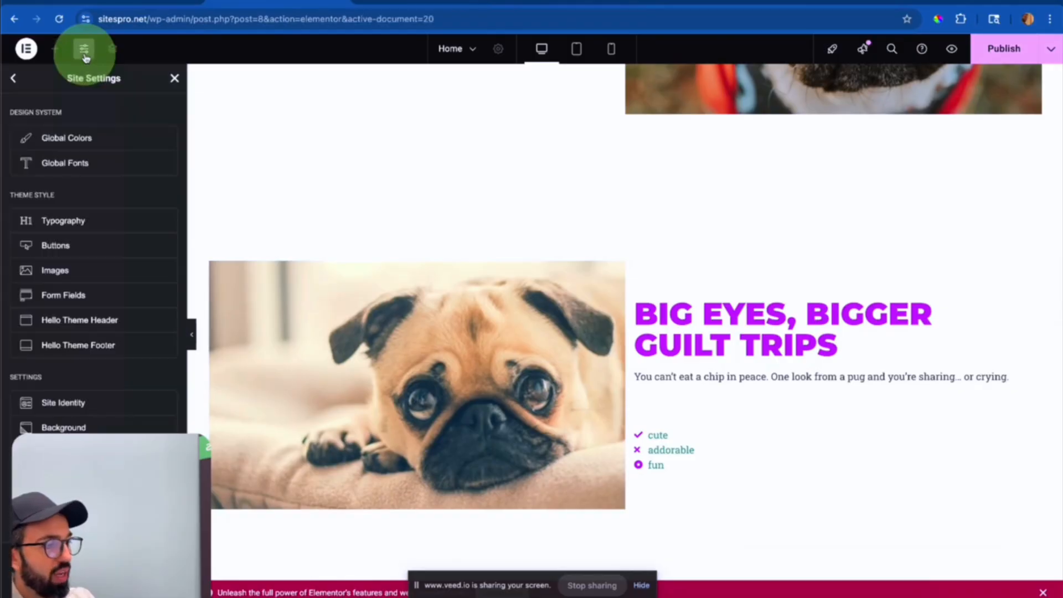
{"action": "left_click", "coordinate": [174, 80]}
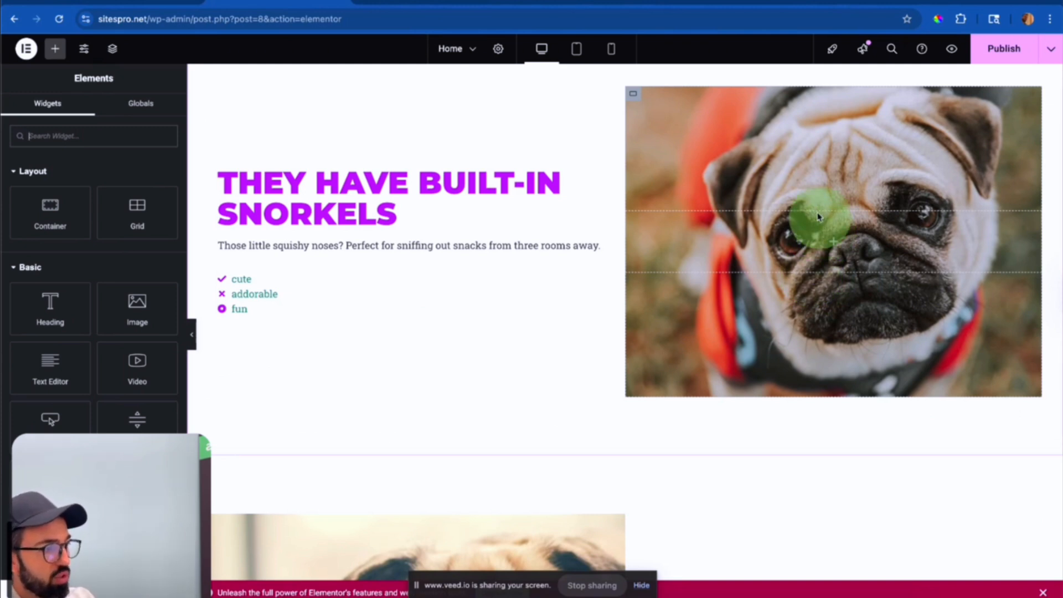
{"action": "left_click", "coordinate": [634, 97]}
{"action": "scroll", "coordinate": [356, 221], "scroll_direction": "down", "scroll_amount": 10}
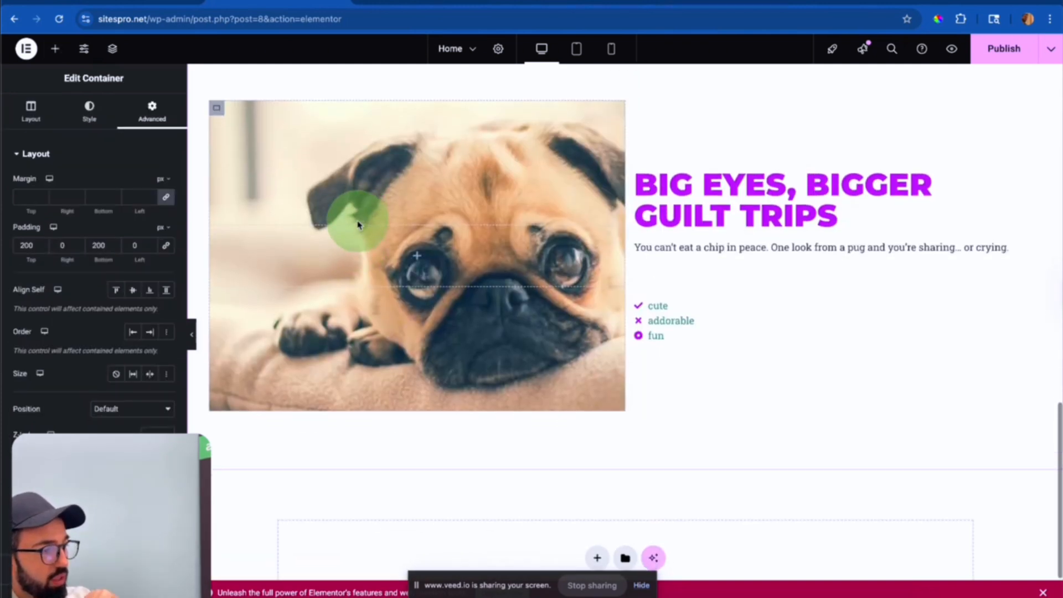
Try an Image widget in the empty area below the "Big Eyes" section and delete it.
{"action": "left_click", "coordinate": [597, 481]}
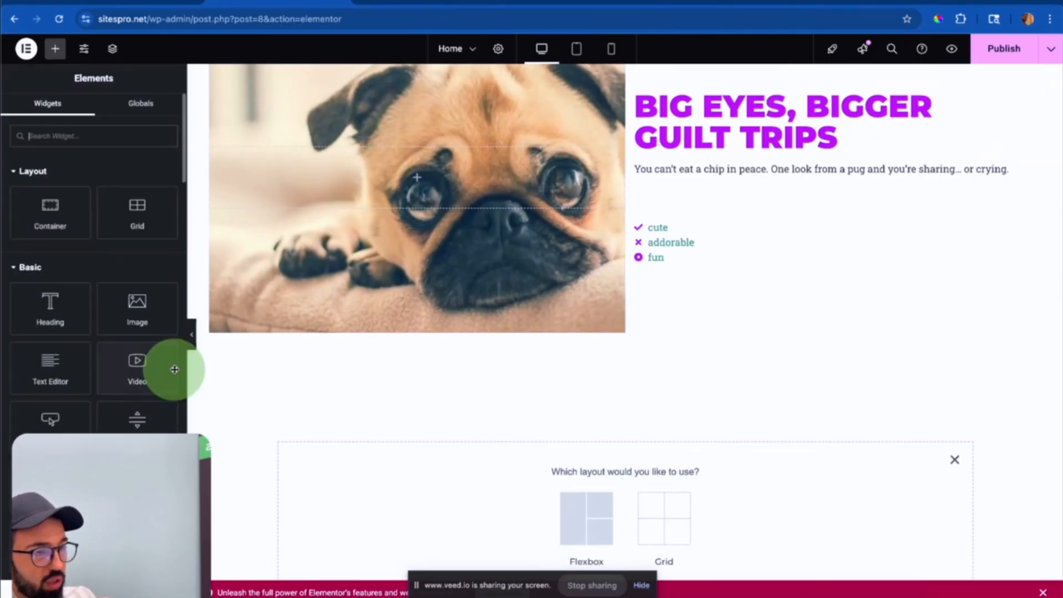
{"action": "left_click_drag", "start_coordinate": [144, 313], "coordinate": [585, 504]}
{"action": "scroll", "coordinate": [586, 505], "scroll_direction": "down", "scroll_amount": 5}
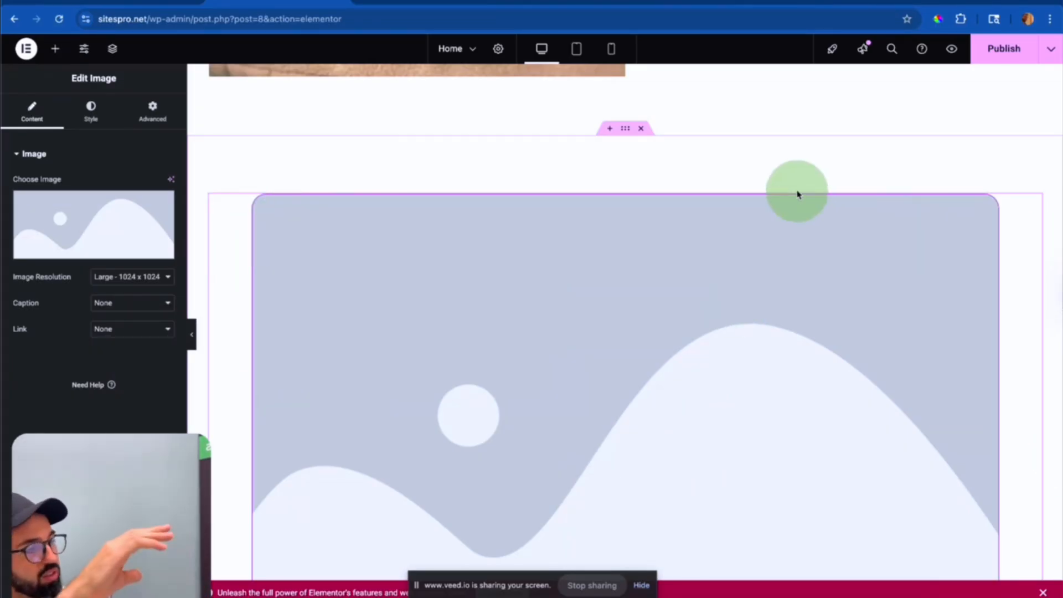
{"action": "scroll", "coordinate": [798, 194], "scroll_direction": "down", "scroll_amount": 1}
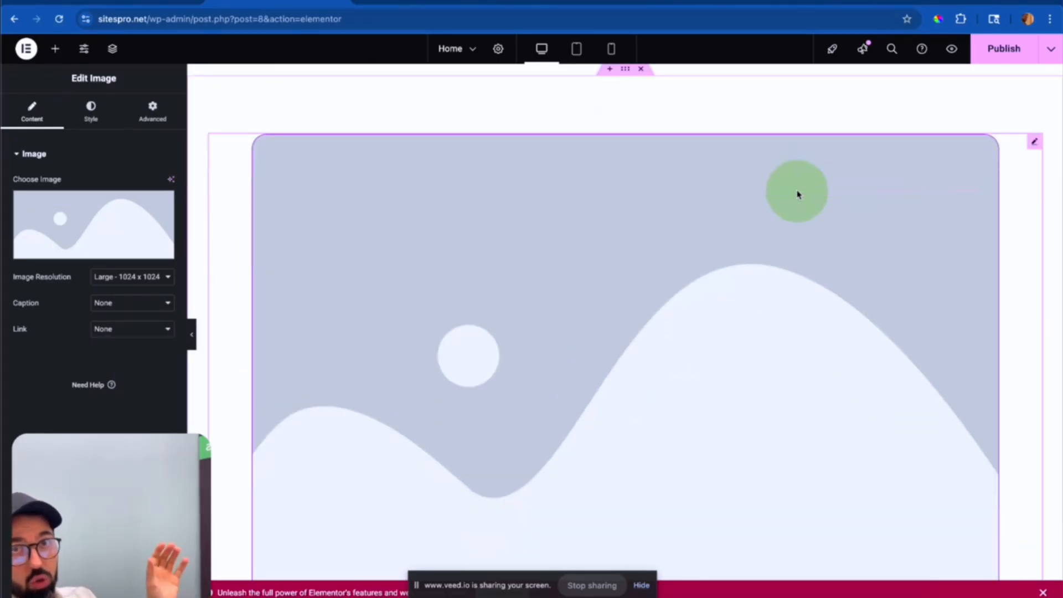
{"action": "key", "text": "Delete"}
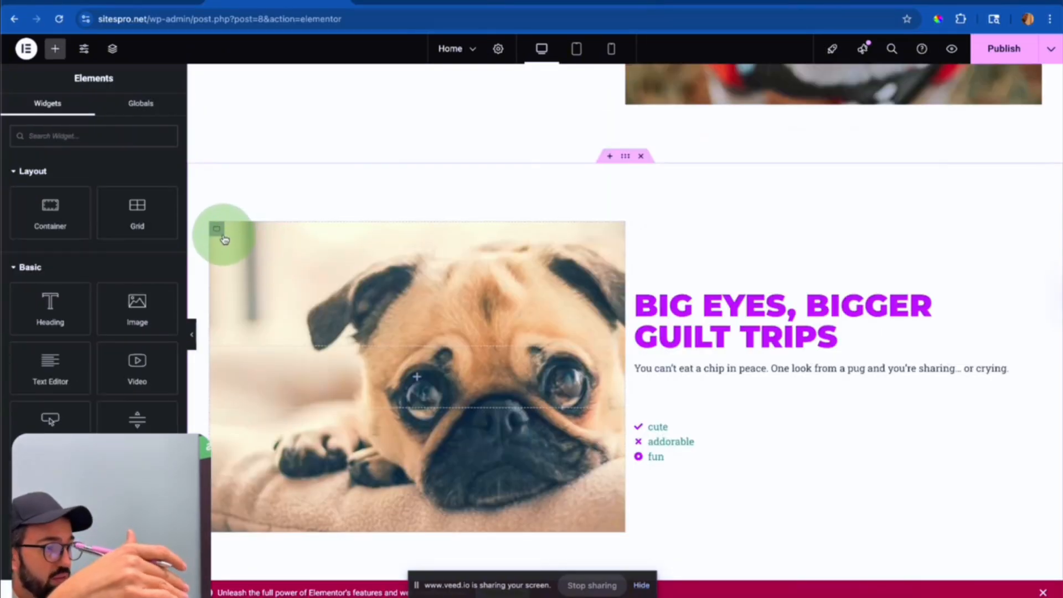
Give the "Big Eyes" section's image container a linked border radius of 24 px on all corners.
{"action": "left_click", "coordinate": [217, 230]}
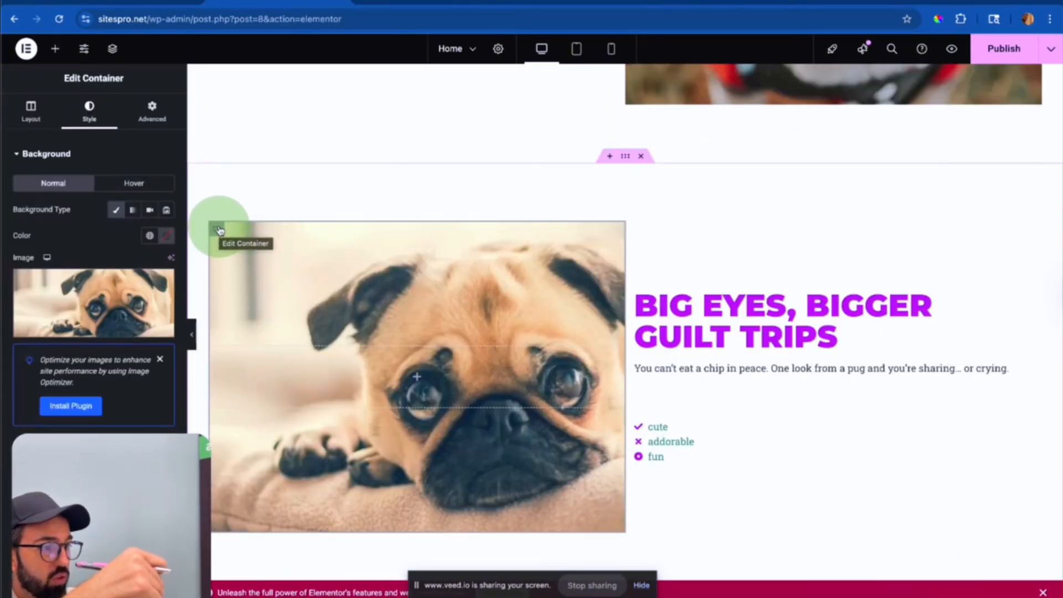
{"action": "scroll", "coordinate": [88, 161], "scroll_direction": "down", "scroll_amount": 3}
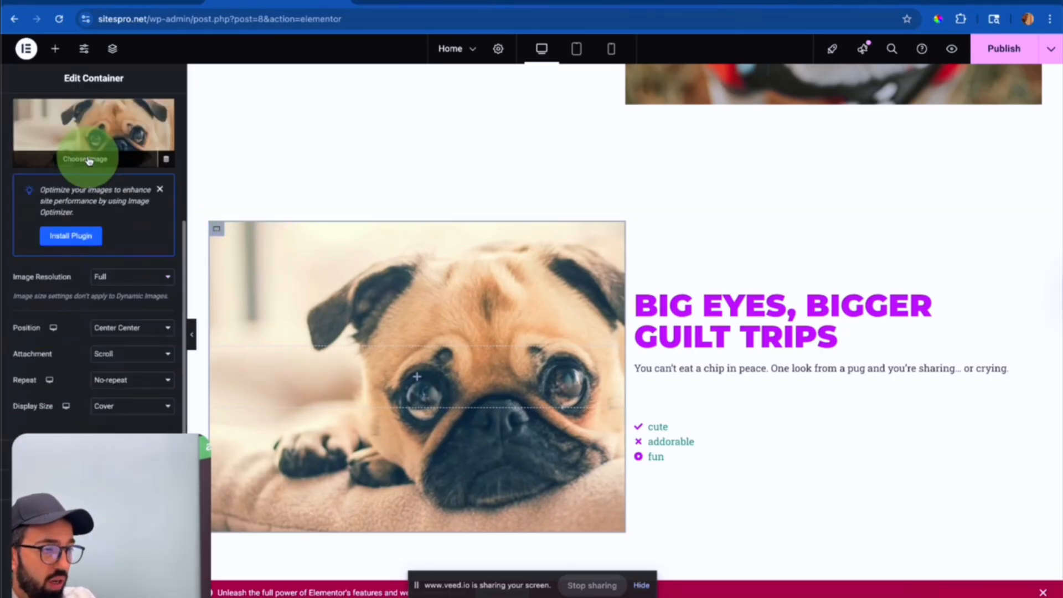
{"action": "left_click", "coordinate": [29, 485]}
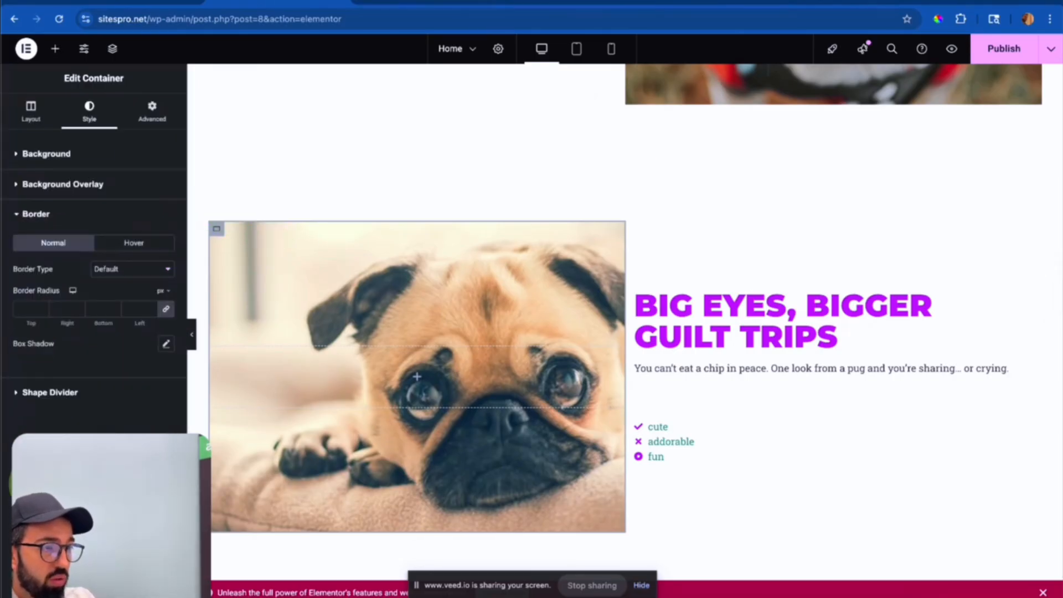
{"action": "left_click", "coordinate": [24, 305]}
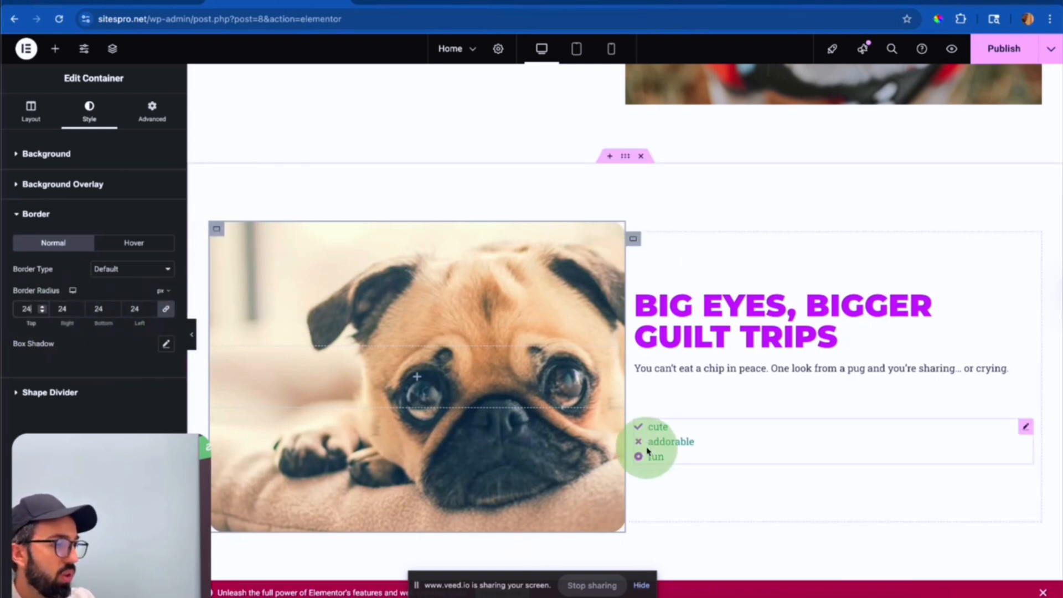
Give the "Built-in Snorkels" section's image container a linked border radius of 24 px on all corners.
{"action": "scroll", "coordinate": [514, 306], "scroll_direction": "up", "scroll_amount": 5}
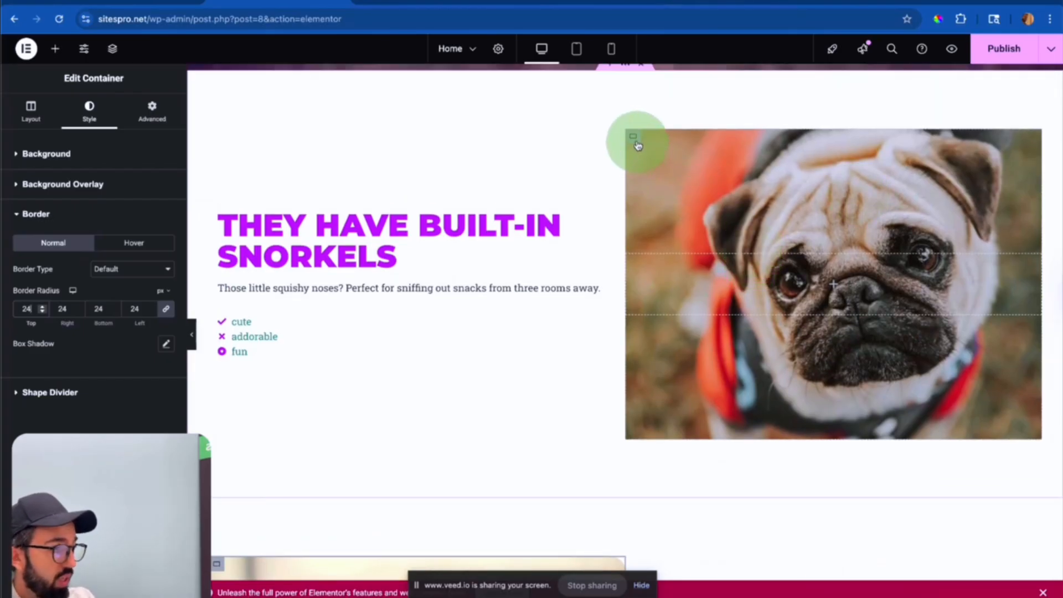
{"action": "left_click", "coordinate": [637, 143]}
{"action": "left_click", "coordinate": [83, 111]}
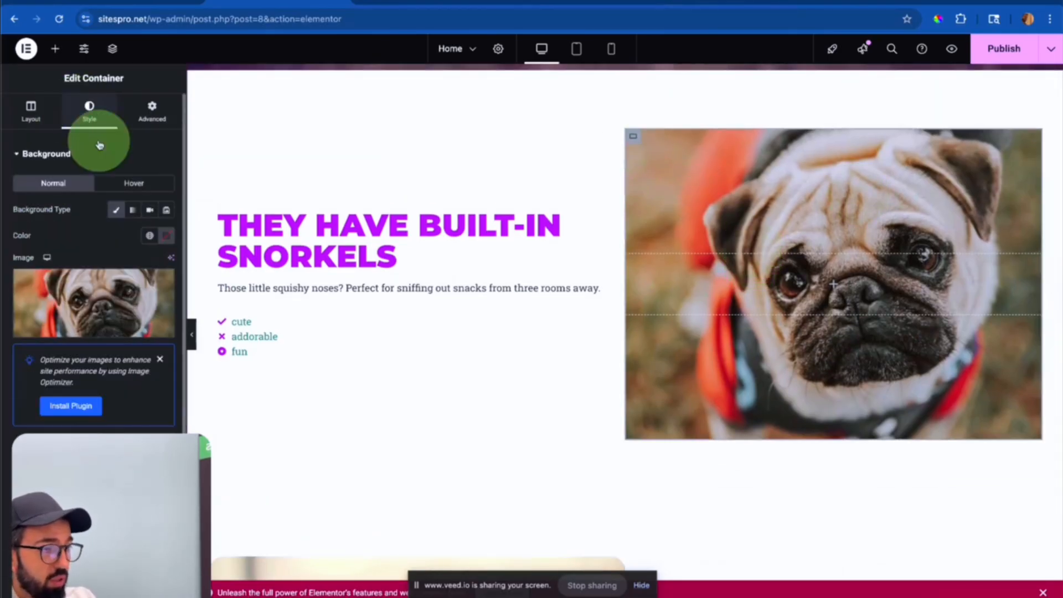
{"action": "scroll", "coordinate": [116, 392], "scroll_direction": "down", "scroll_amount": 3}
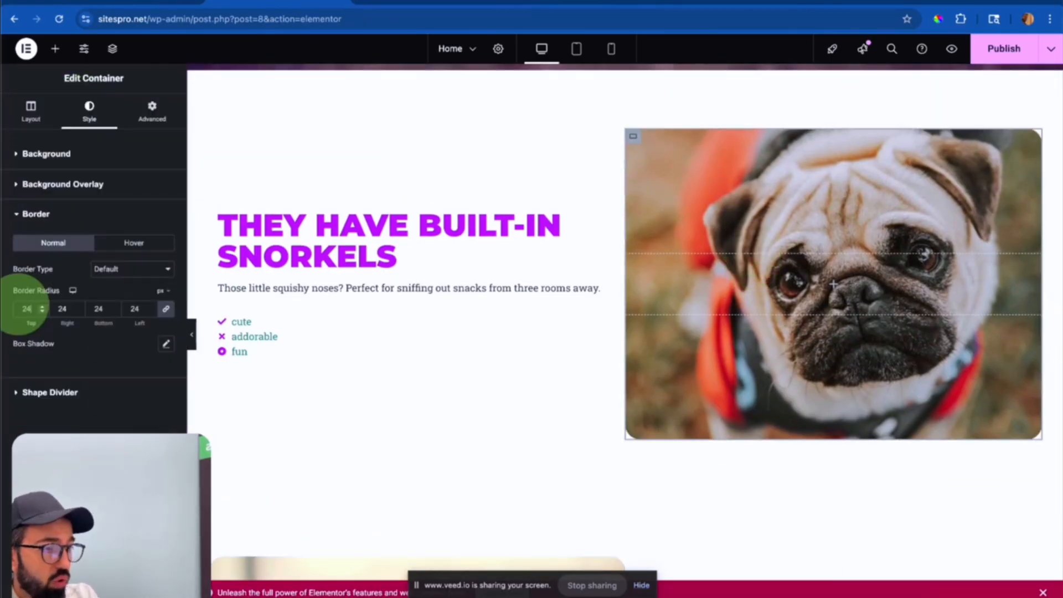
{"action": "left_click", "coordinate": [548, 387]}
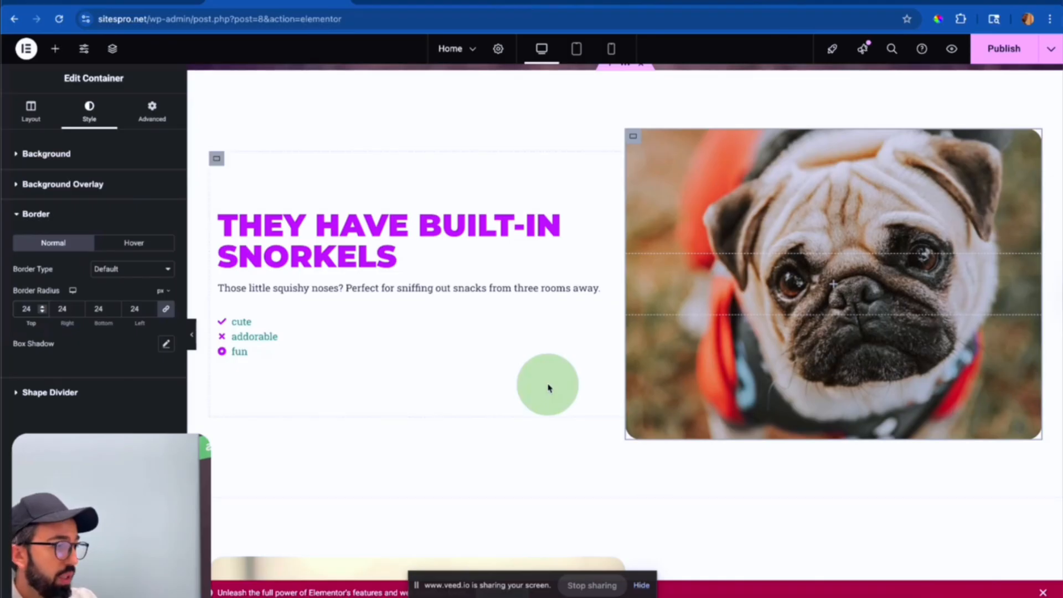
Set the gap between the image and text columns of the "Big Eyes" section to 25 px.
{"action": "scroll", "coordinate": [629, 392], "scroll_direction": "down", "scroll_amount": 10}
{"action": "left_click", "coordinate": [632, 394]}
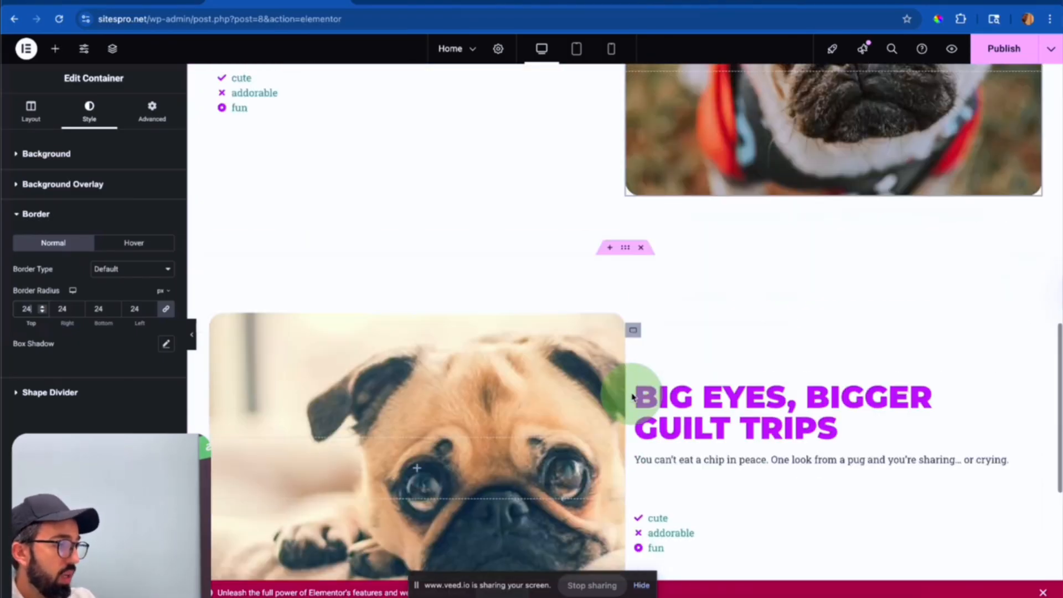
{"action": "scroll", "coordinate": [630, 388], "scroll_direction": "down", "scroll_amount": 4}
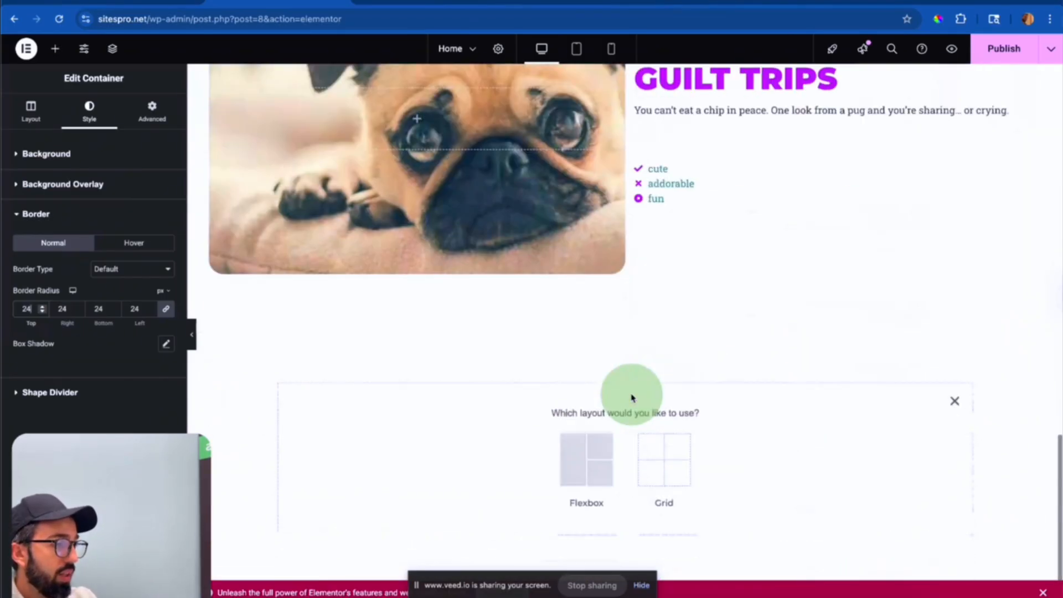
{"action": "scroll", "coordinate": [653, 332], "scroll_direction": "up", "scroll_amount": 4}
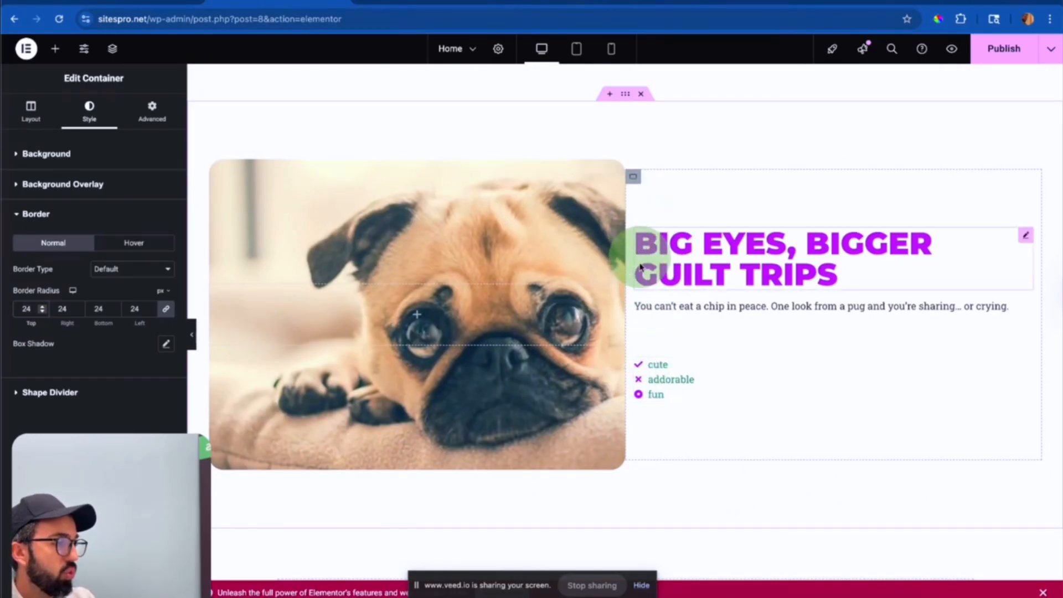
{"action": "left_click", "coordinate": [627, 95]}
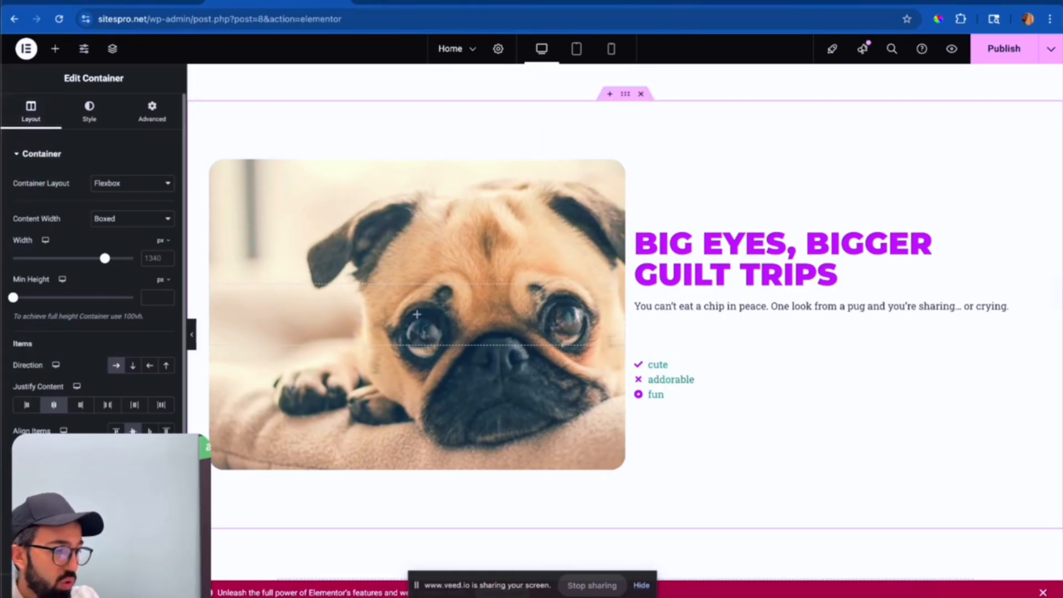
{"action": "type", "text": "25"}
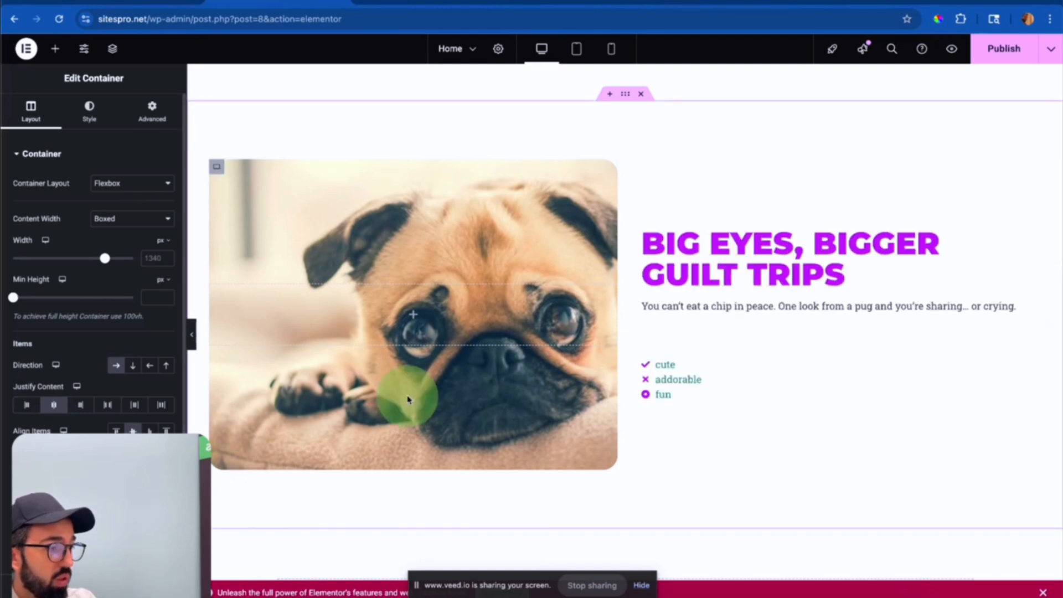
Give the "Built-in Snorkels" section the same 25 px gap between its text and image columns.
{"action": "scroll", "coordinate": [686, 408], "scroll_direction": "up", "scroll_amount": 8}
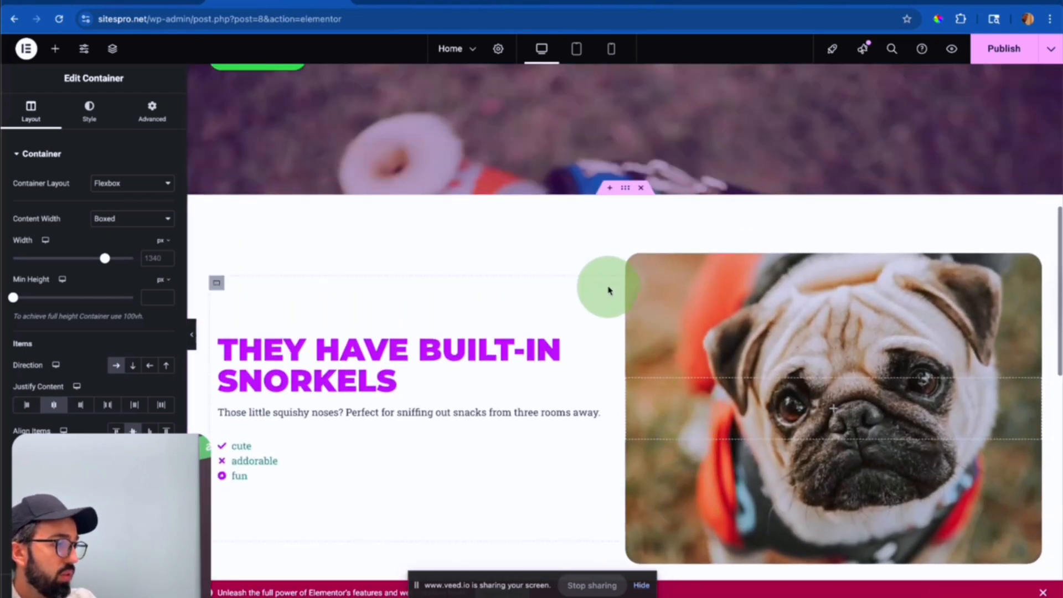
{"action": "left_click", "coordinate": [627, 193]}
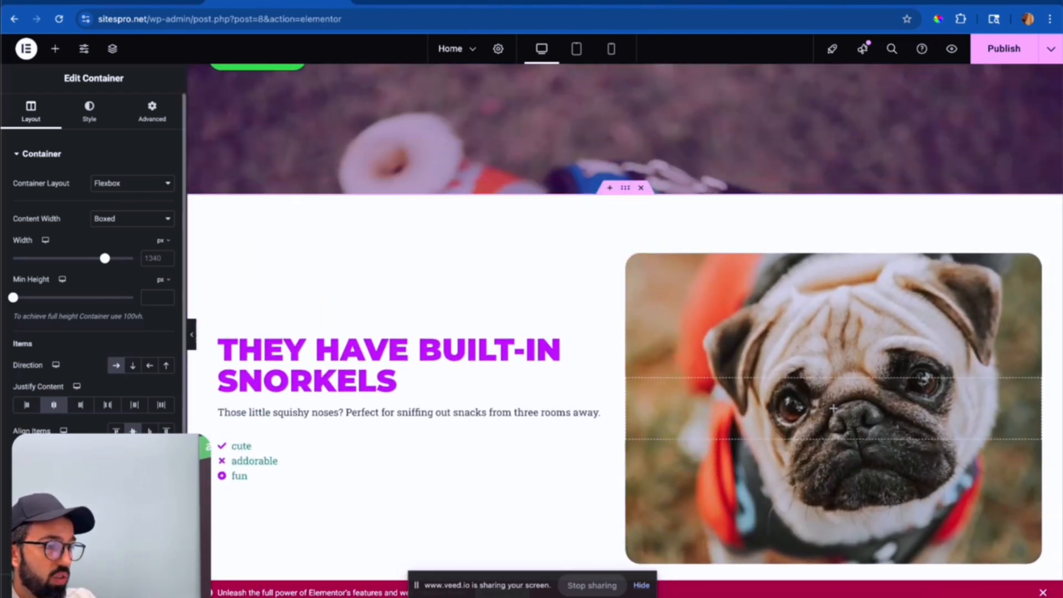
{"action": "type", "text": "5"}
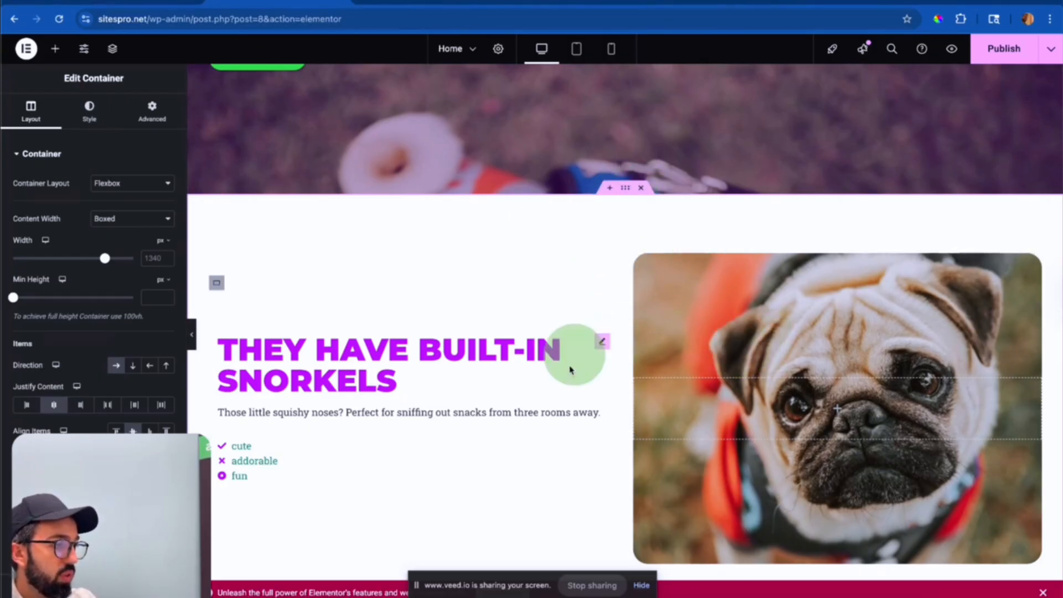
Set the site-wide default column and row gaps to 24 px in the site layout settings.
{"action": "left_click", "coordinate": [84, 50]}
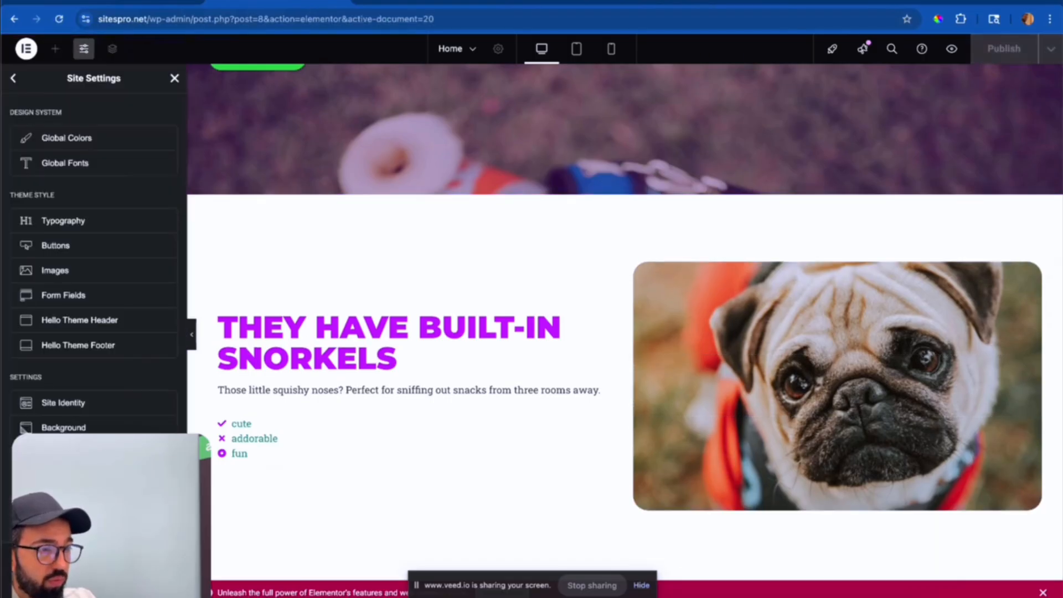
{"action": "left_click", "coordinate": [64, 449]}
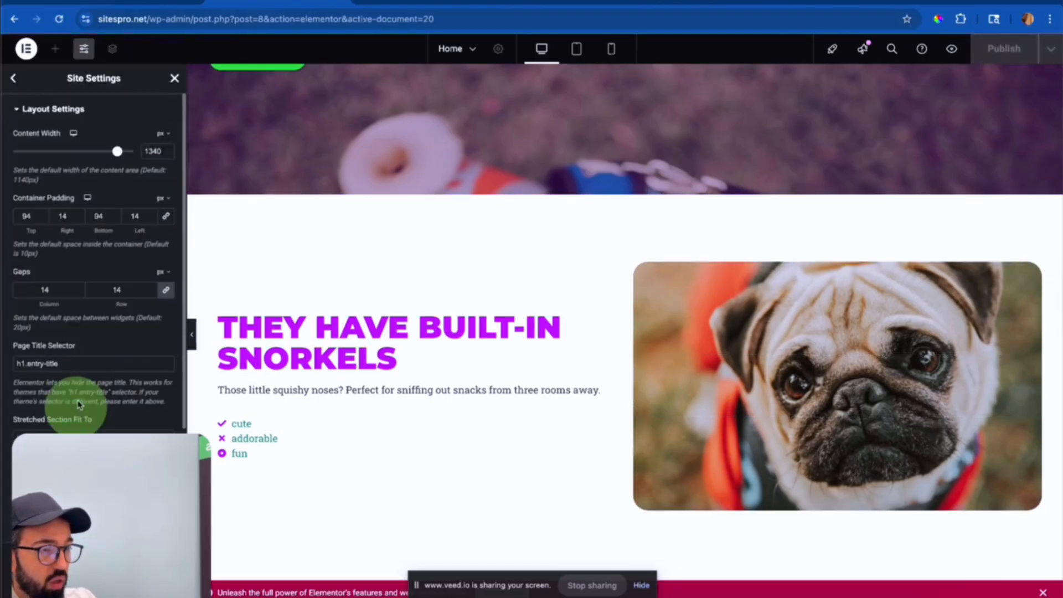
{"action": "type", "text": "24"}
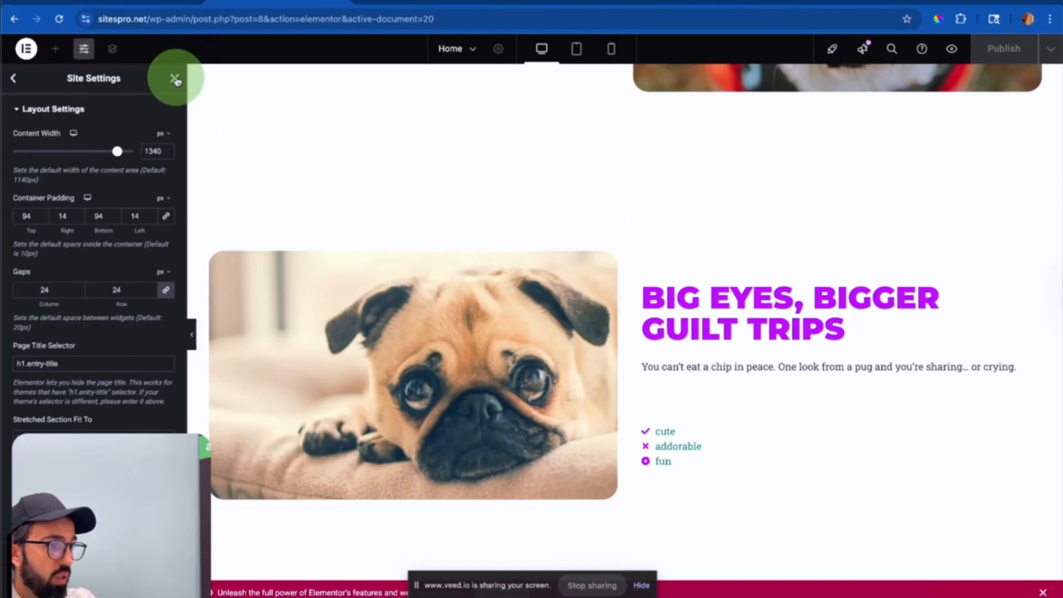
{"action": "left_click", "coordinate": [174, 78]}
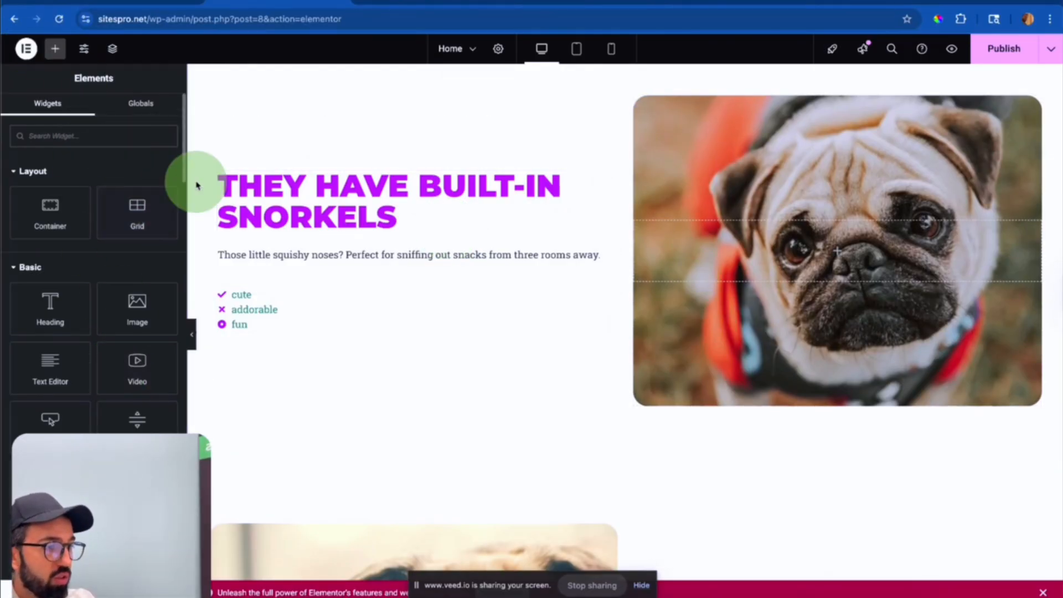
{"action": "left_click_drag", "start_coordinate": [47, 419], "coordinate": [275, 332]}
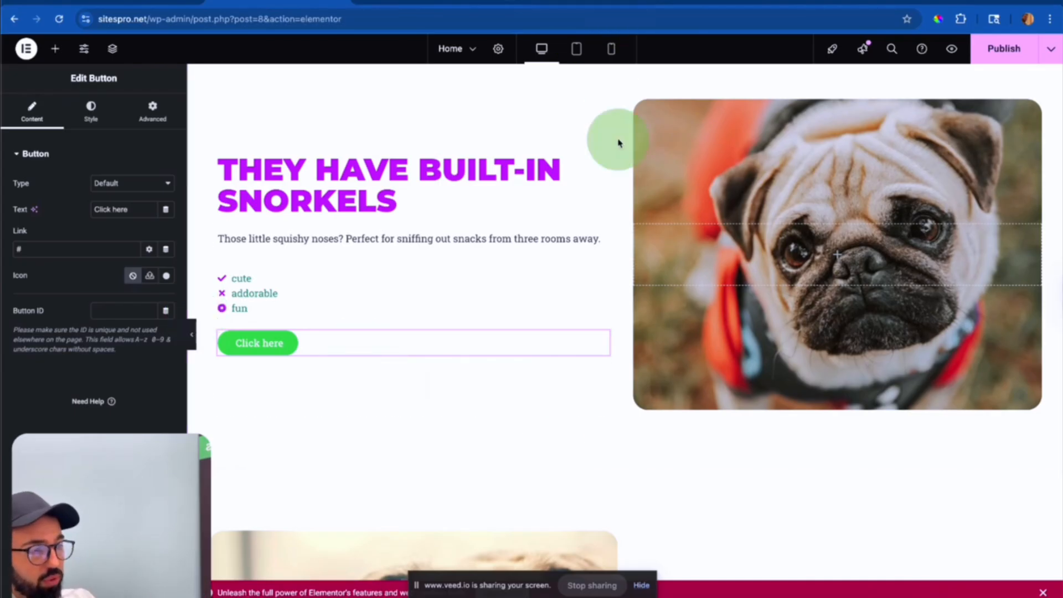
{"action": "triple_click", "coordinate": [111, 209]}
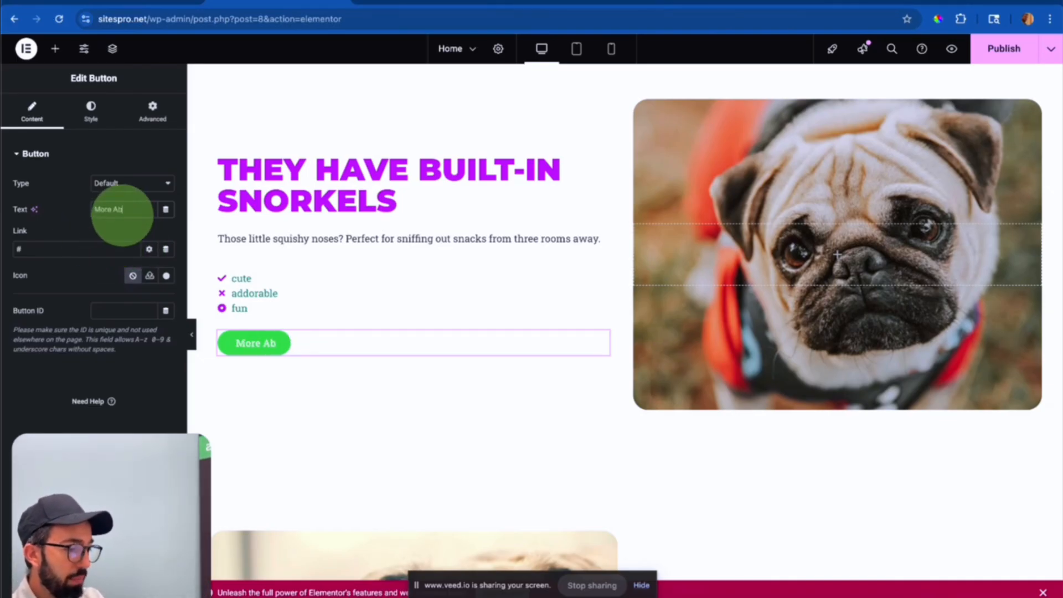
{"action": "double_click", "coordinate": [66, 247]}
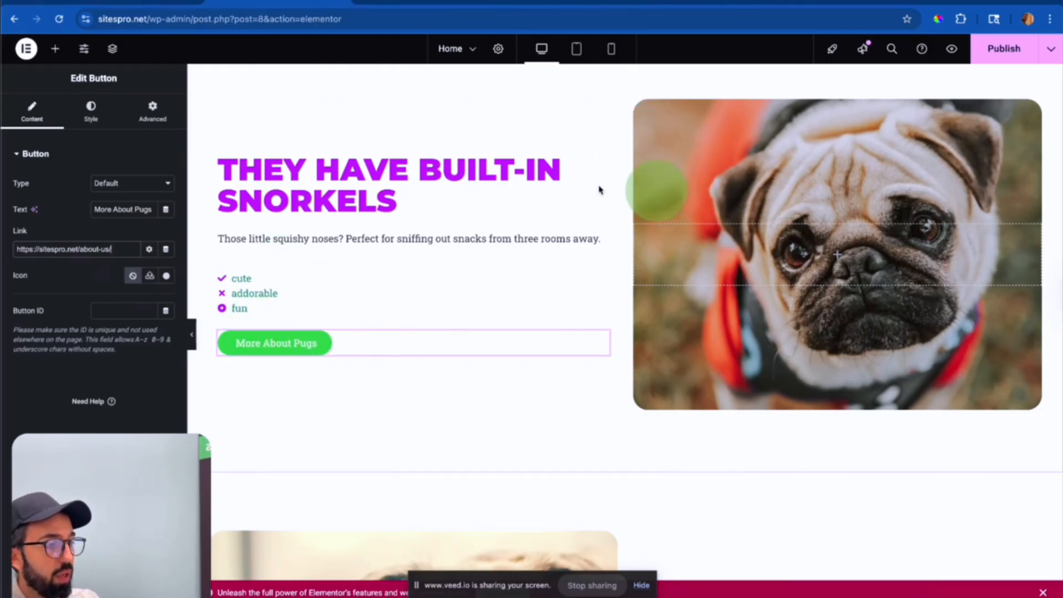
Add a single-column, vertical-direction Flexbox container below the "Big Eyes" section.
{"action": "scroll", "coordinate": [705, 299], "scroll_direction": "down", "scroll_amount": 5}
{"action": "scroll", "coordinate": [706, 290], "scroll_direction": "down", "scroll_amount": 2}
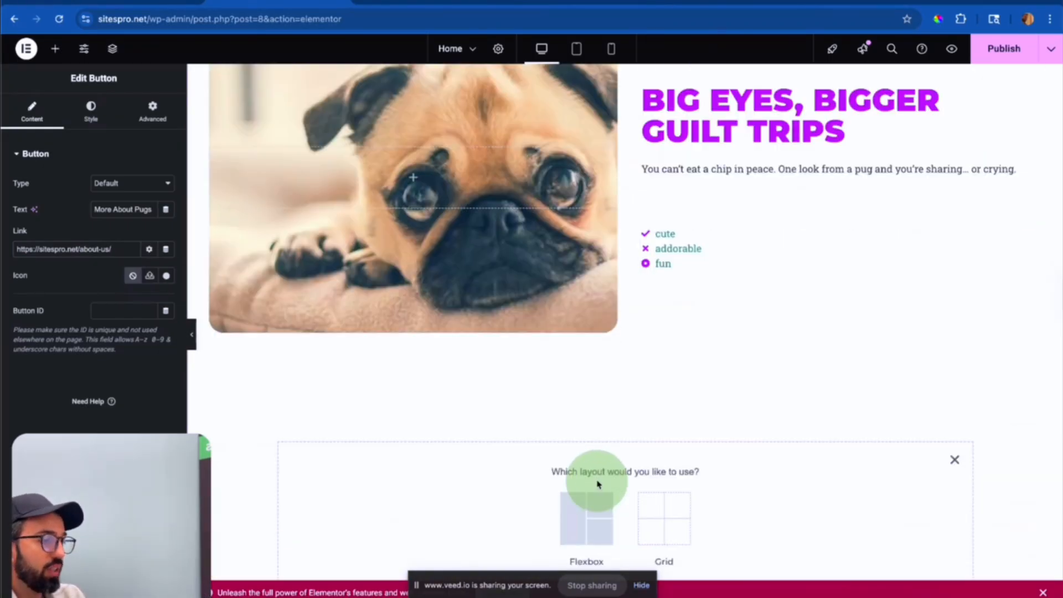
{"action": "left_click", "coordinate": [586, 505]}
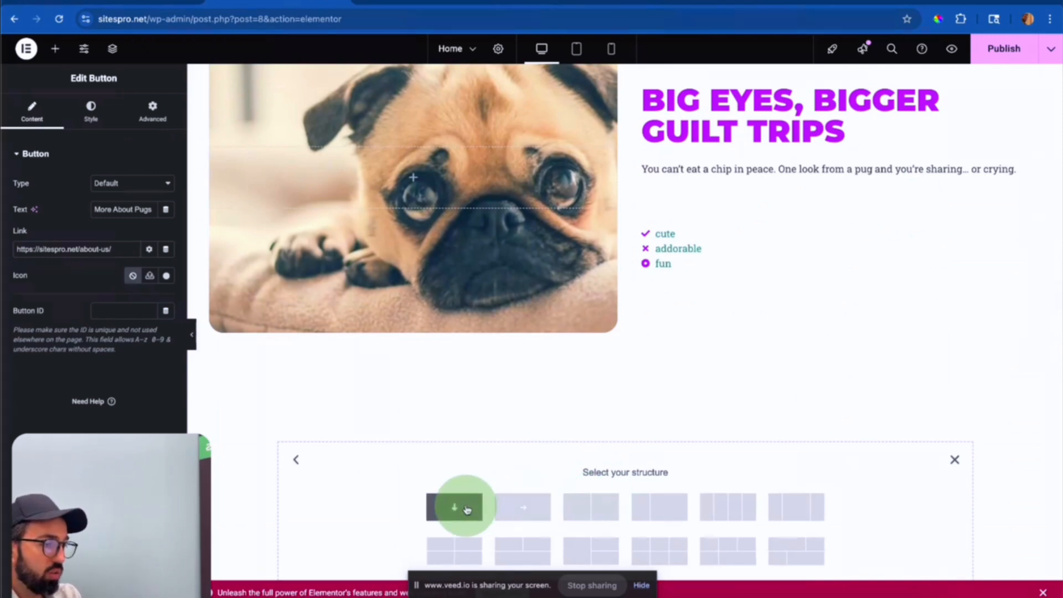
{"action": "scroll", "coordinate": [551, 173], "scroll_direction": "up", "scroll_amount": 5}
{"action": "scroll", "coordinate": [551, 172], "scroll_direction": "down", "scroll_amount": 6}
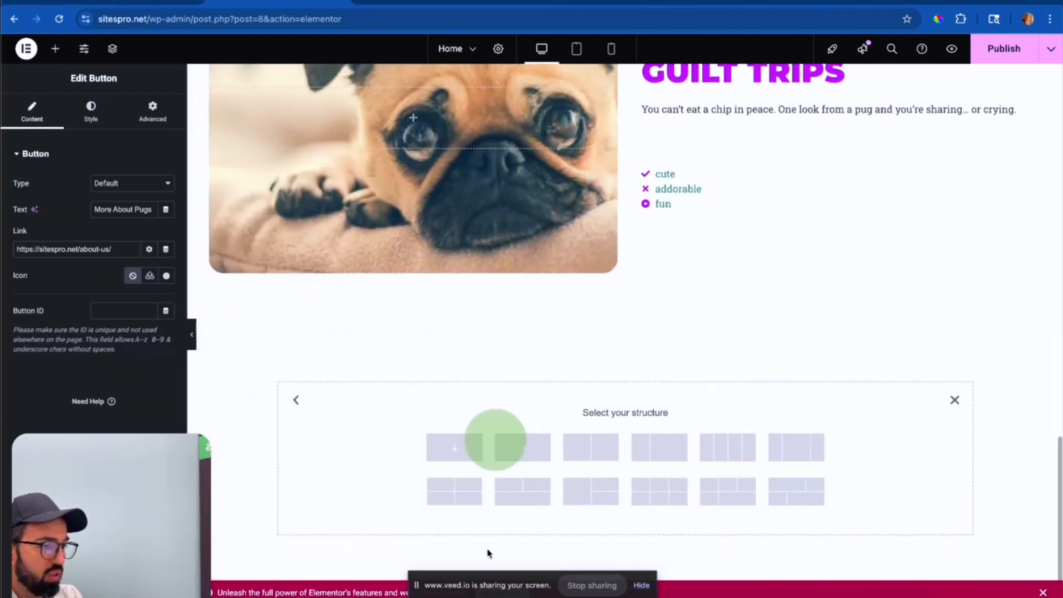
{"action": "left_click", "coordinate": [448, 445]}
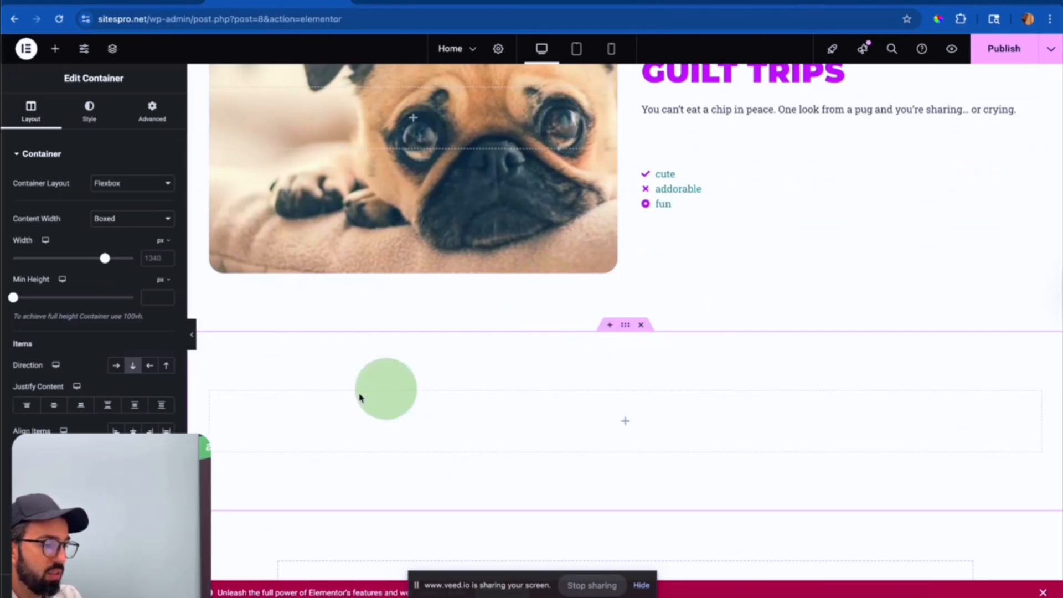
Set pug_eyes.jpg from the media library as the new container's background image.
{"action": "left_click_drag", "start_coordinate": [627, 326], "coordinate": [623, 333]}
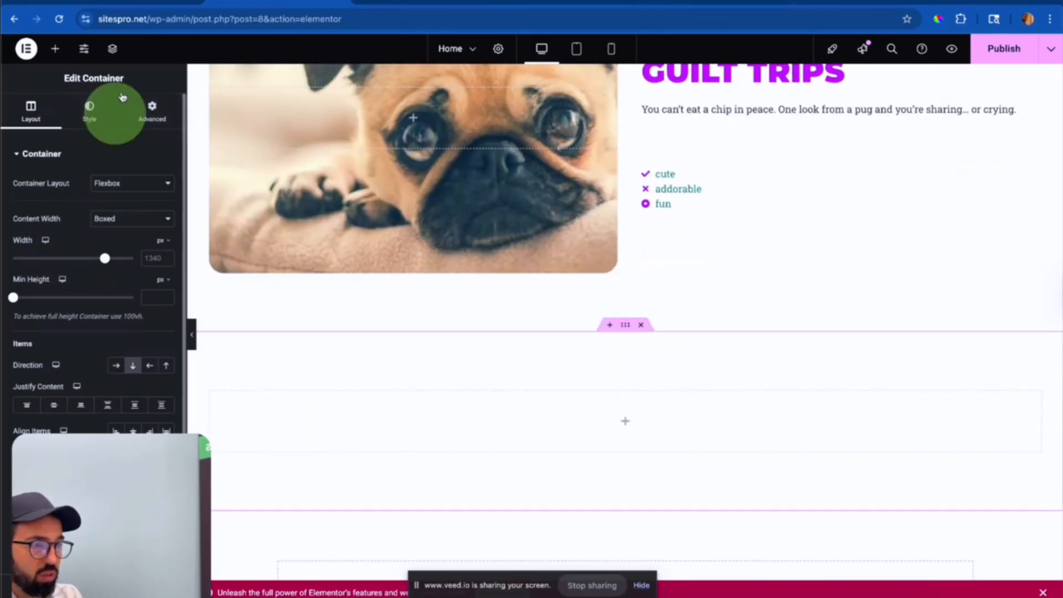
{"action": "left_click", "coordinate": [88, 112]}
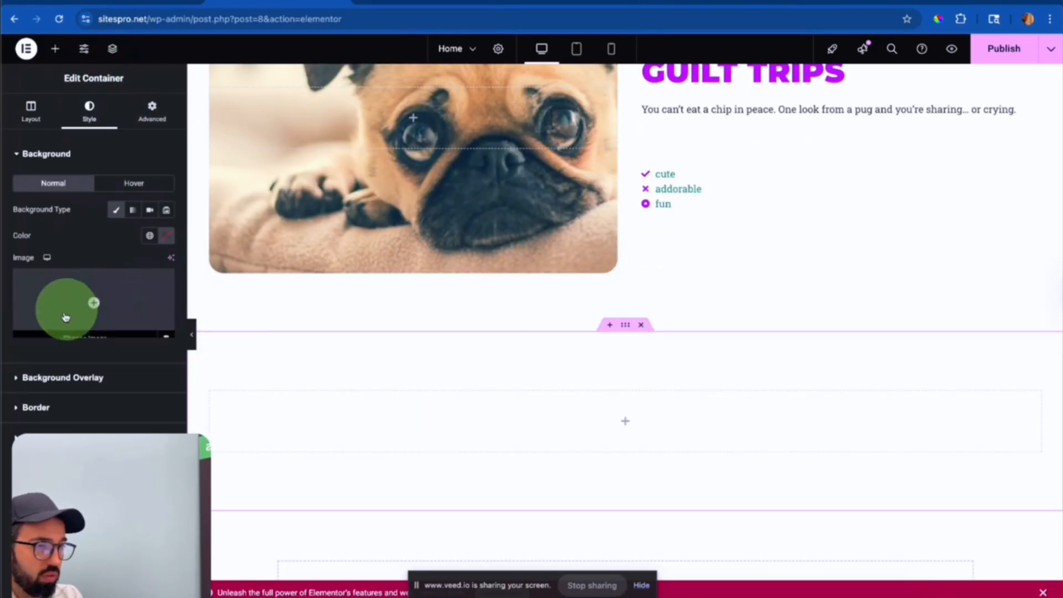
{"action": "left_click", "coordinate": [64, 332]}
{"action": "left_click", "coordinate": [368, 194]}
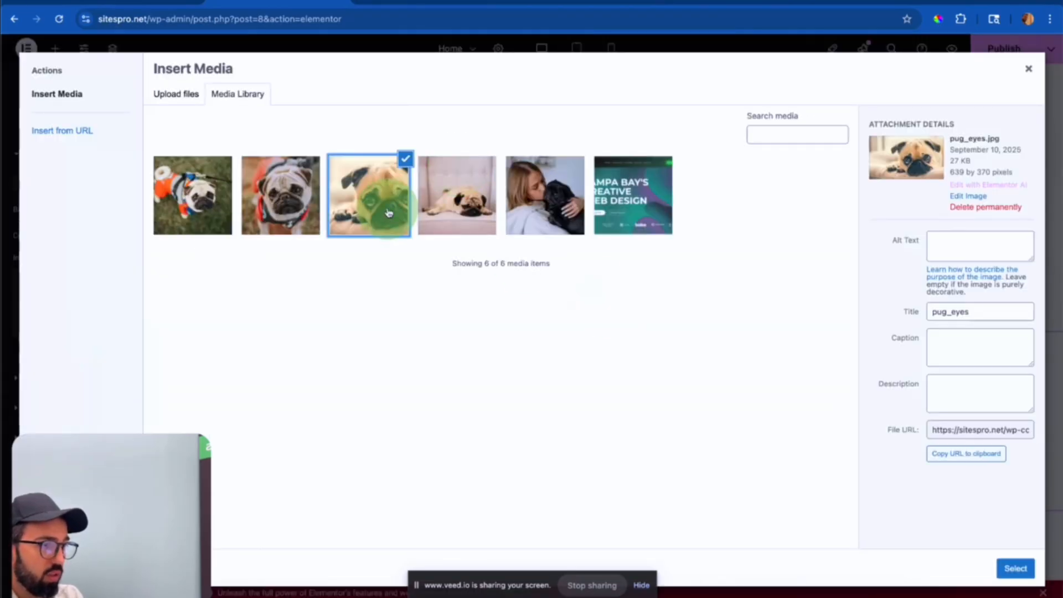
{"action": "left_click", "coordinate": [1016, 568]}
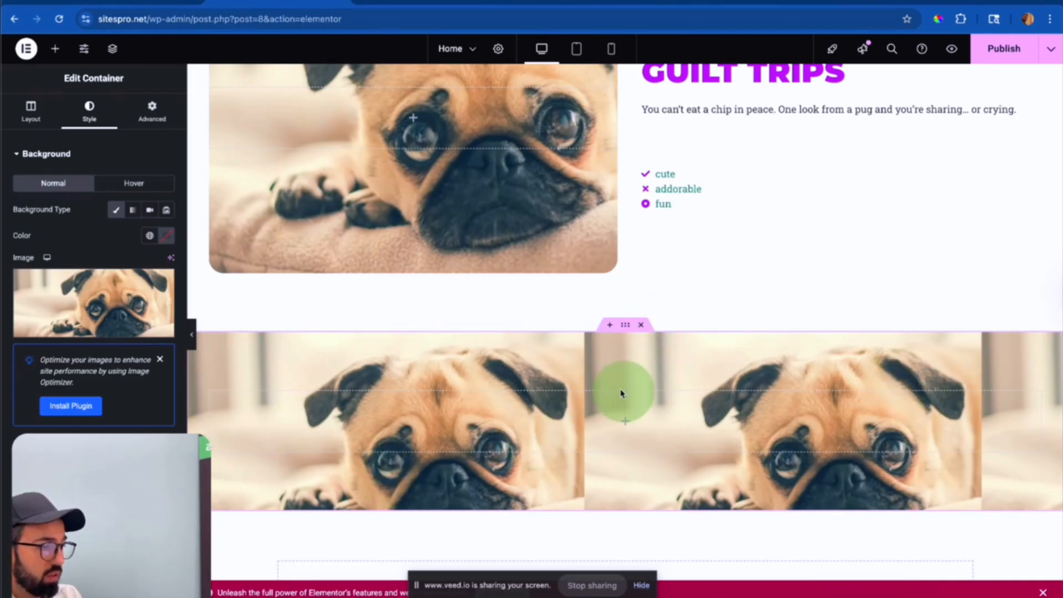
Set the background image to Center Center position, Scroll attachment and no repetition, sized to fill the new container.
{"action": "scroll", "coordinate": [109, 395], "scroll_direction": "down", "scroll_amount": 3}
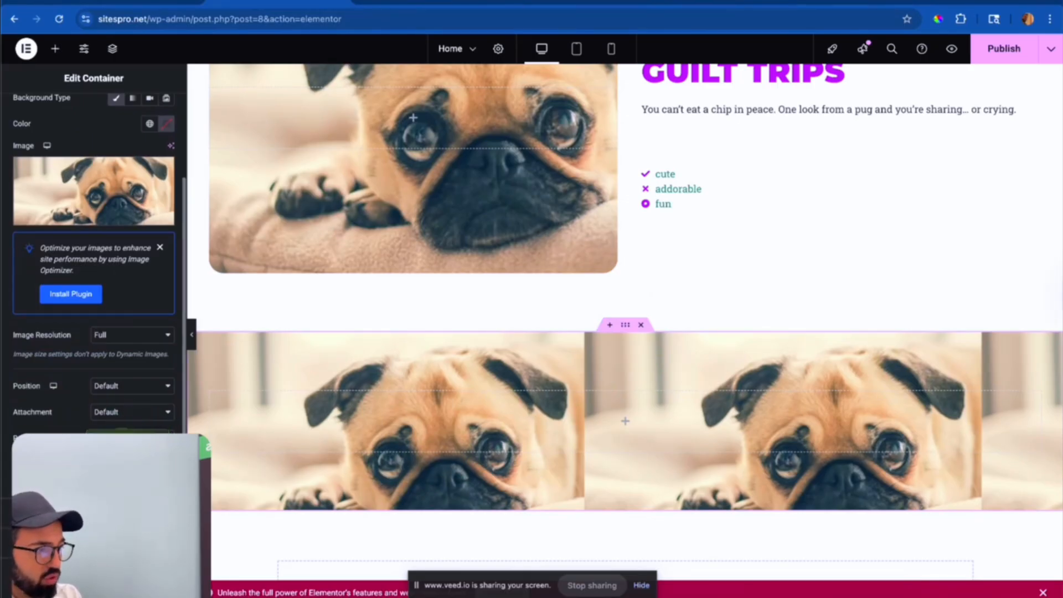
{"action": "left_click", "coordinate": [121, 452]}
{"action": "left_click", "coordinate": [139, 388]}
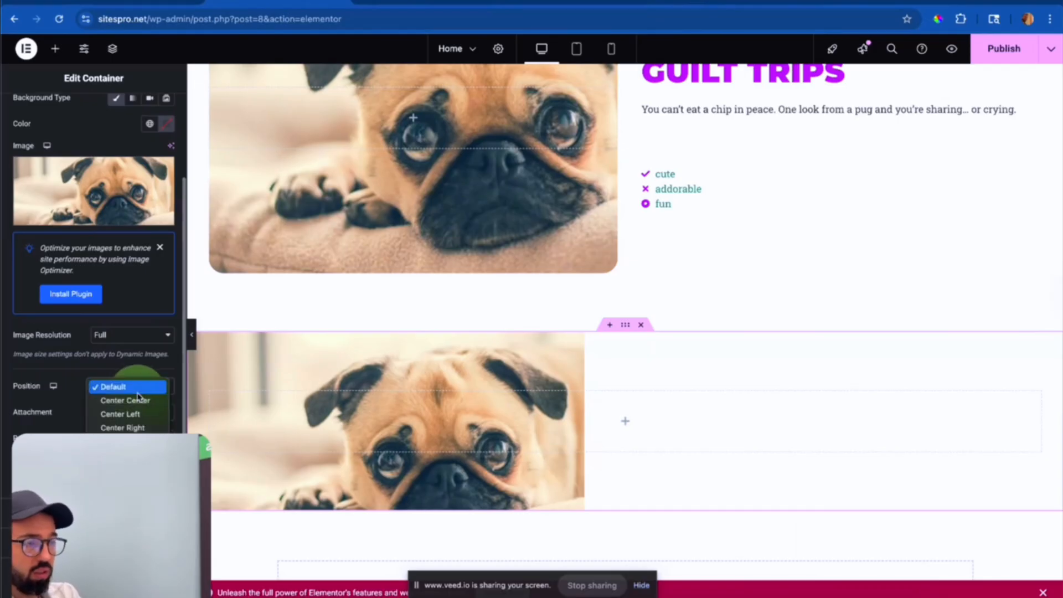
{"action": "left_click", "coordinate": [137, 401]}
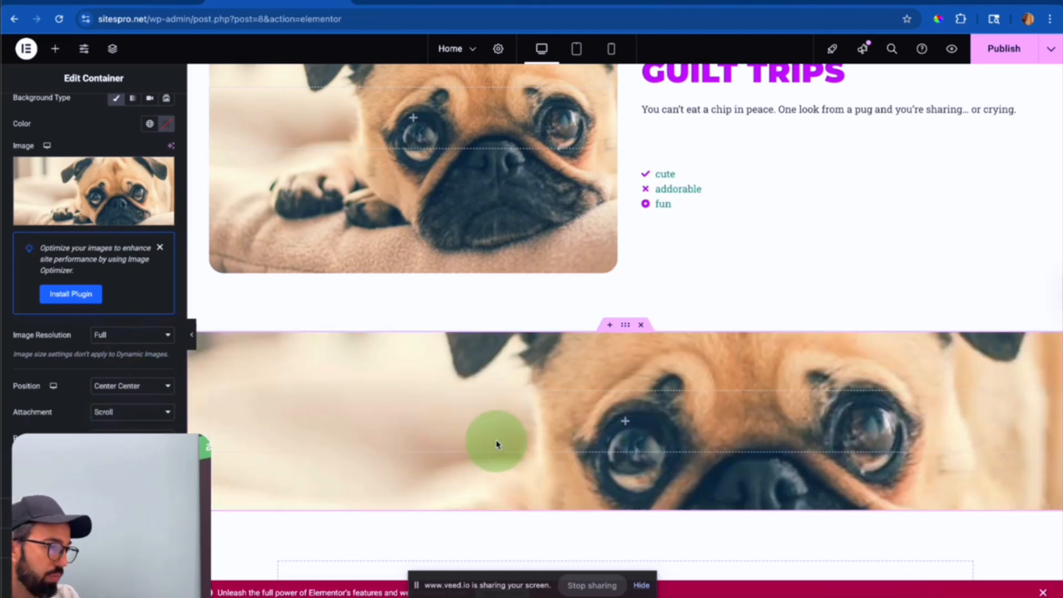
{"action": "scroll", "coordinate": [743, 430], "scroll_direction": "down", "scroll_amount": 2}
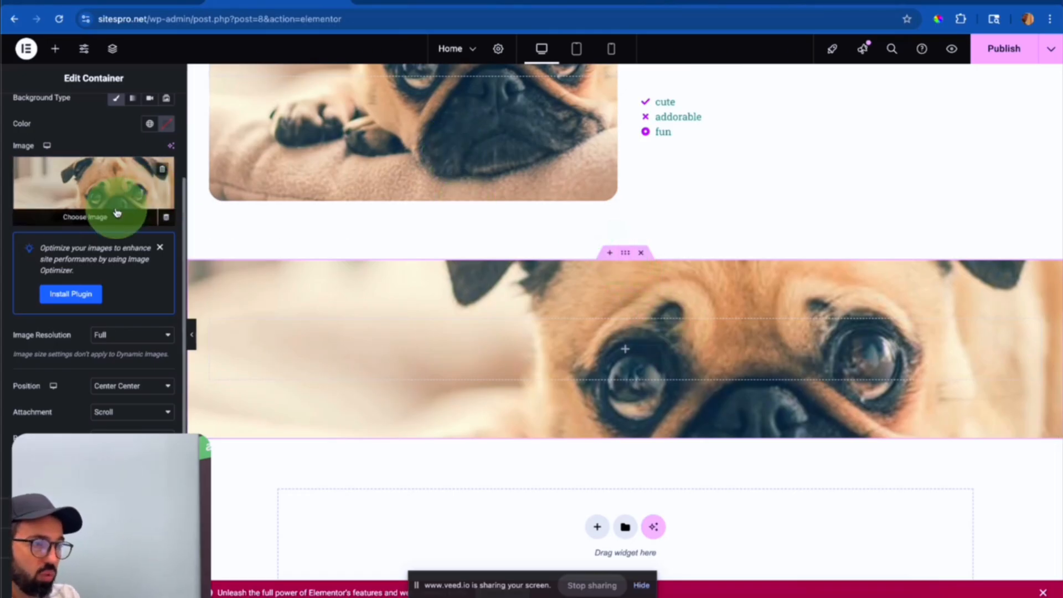
{"action": "left_click", "coordinate": [113, 188]}
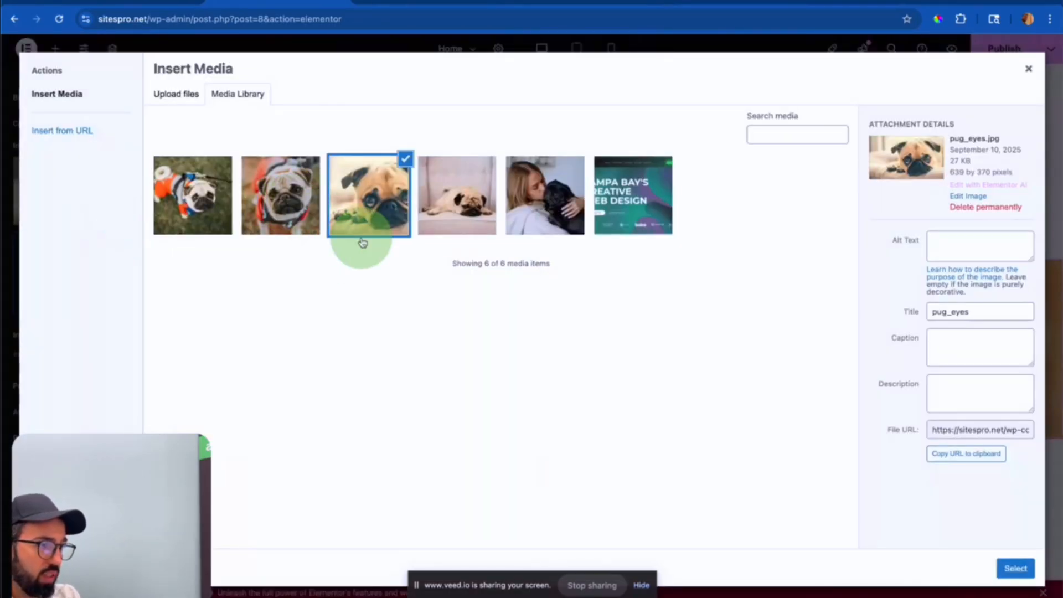
{"action": "left_click", "coordinate": [1028, 68]}
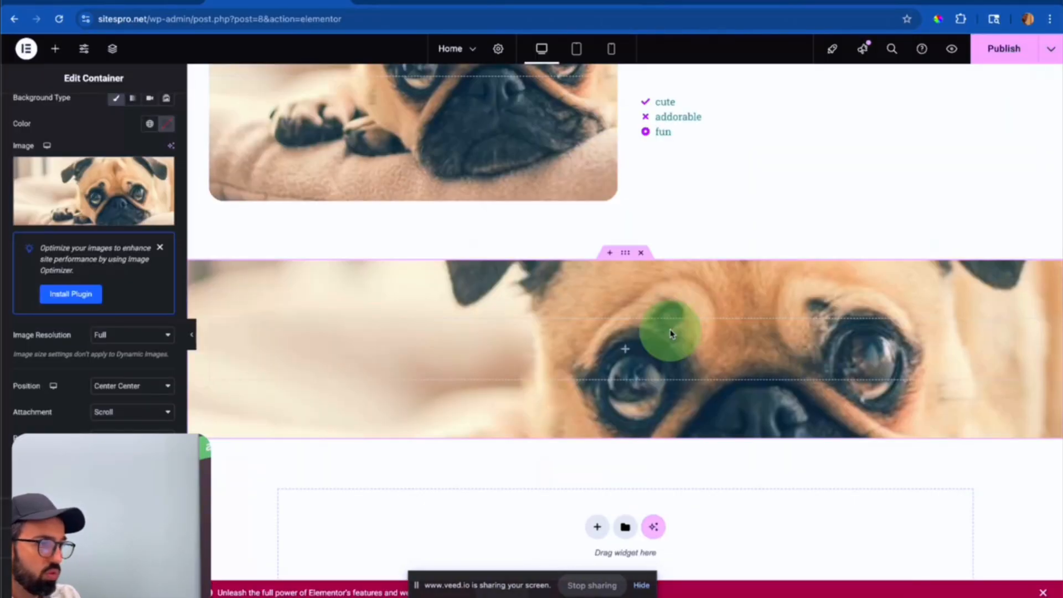
{"action": "scroll", "coordinate": [672, 332], "scroll_direction": "up", "scroll_amount": 10}
{"action": "scroll", "coordinate": [671, 333], "scroll_direction": "up", "scroll_amount": 5}
{"action": "scroll", "coordinate": [672, 332], "scroll_direction": "down", "scroll_amount": 15}
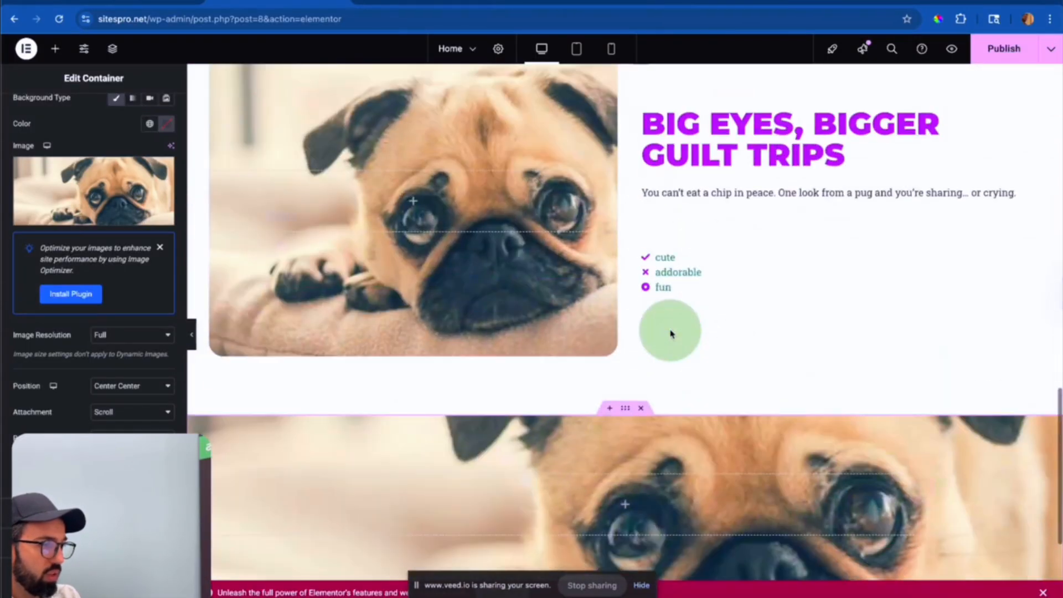
Replace the full-width container's background image with pug_sleeping.jpg from the media library.
{"action": "left_click", "coordinate": [75, 212]}
{"action": "left_click", "coordinate": [474, 194]}
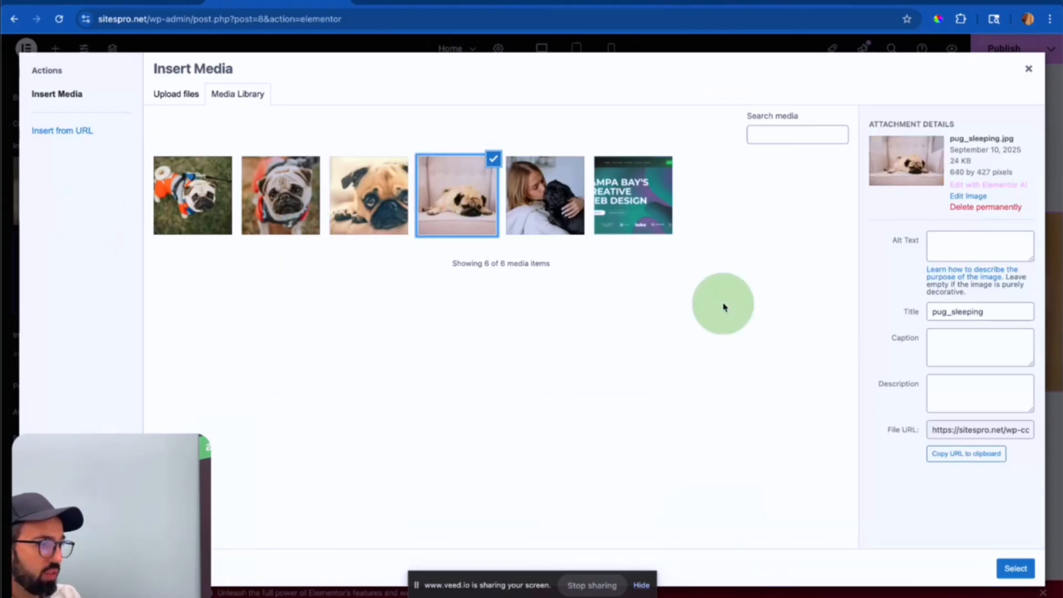
{"action": "left_click", "coordinate": [1016, 568]}
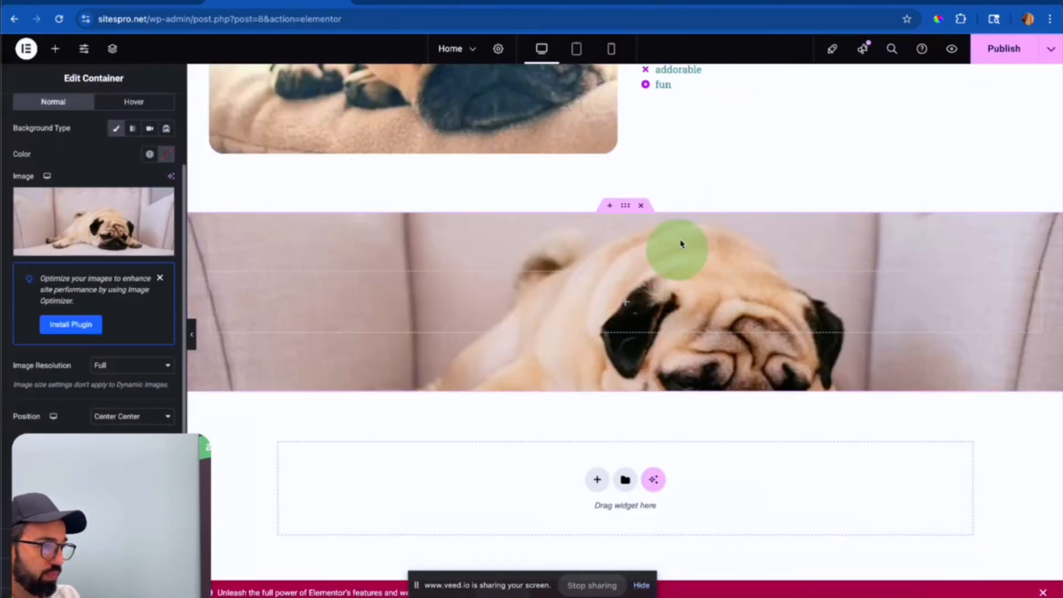
{"action": "left_click", "coordinate": [587, 225]}
{"action": "scroll", "coordinate": [489, 247], "scroll_direction": "up", "scroll_amount": 6}
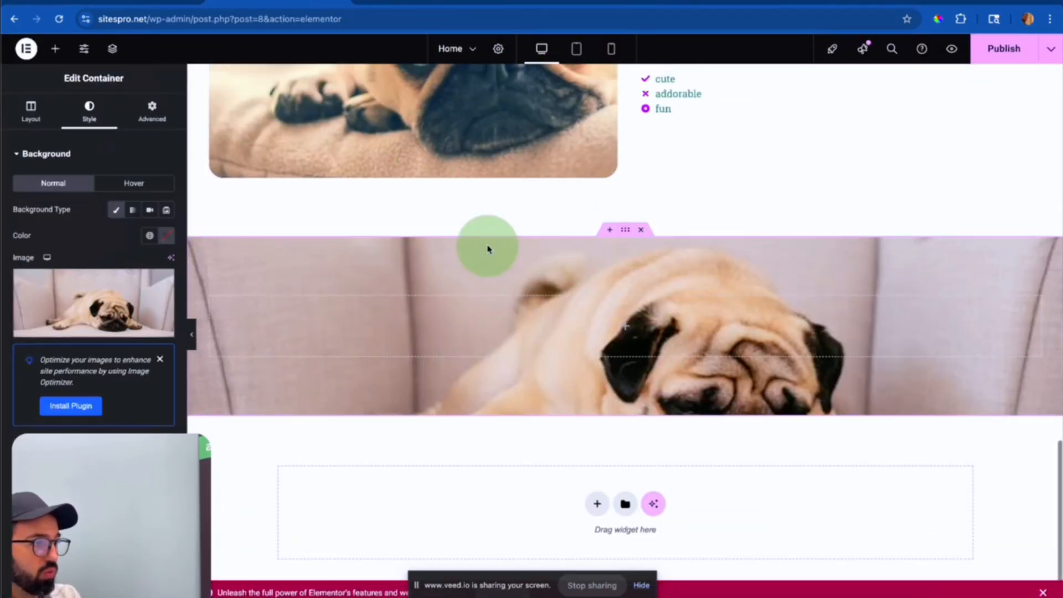
{"action": "scroll", "coordinate": [489, 247], "scroll_direction": "up", "scroll_amount": 15}
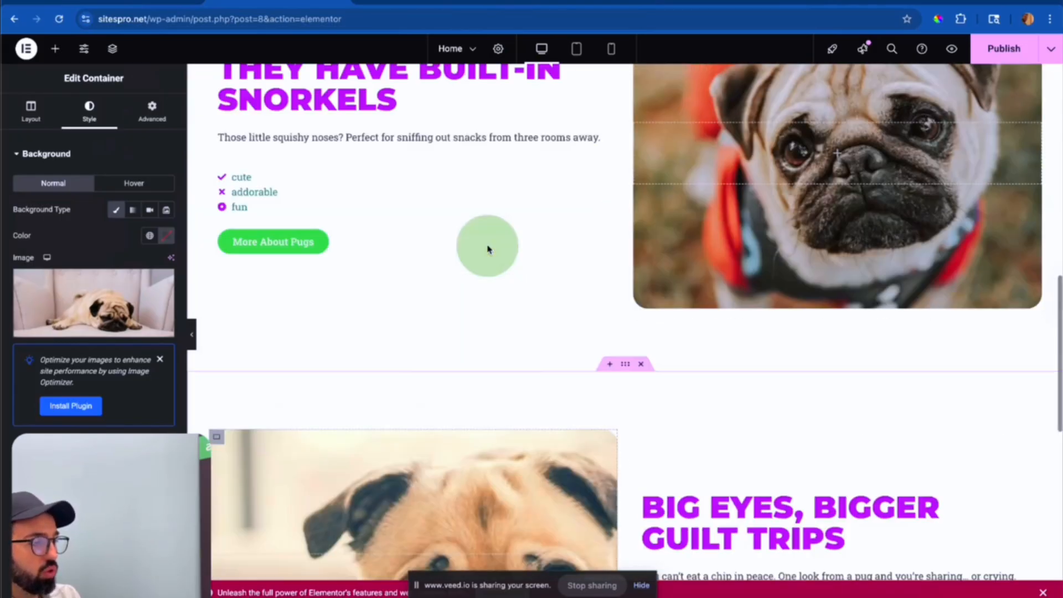
{"action": "scroll", "coordinate": [489, 248], "scroll_direction": "down", "scroll_amount": 2}
Copy the hero heading "Why Pugs Are the Cutest Dogs" and paste it into the sleeping-pug background container.
{"action": "left_click", "coordinate": [55, 48]}
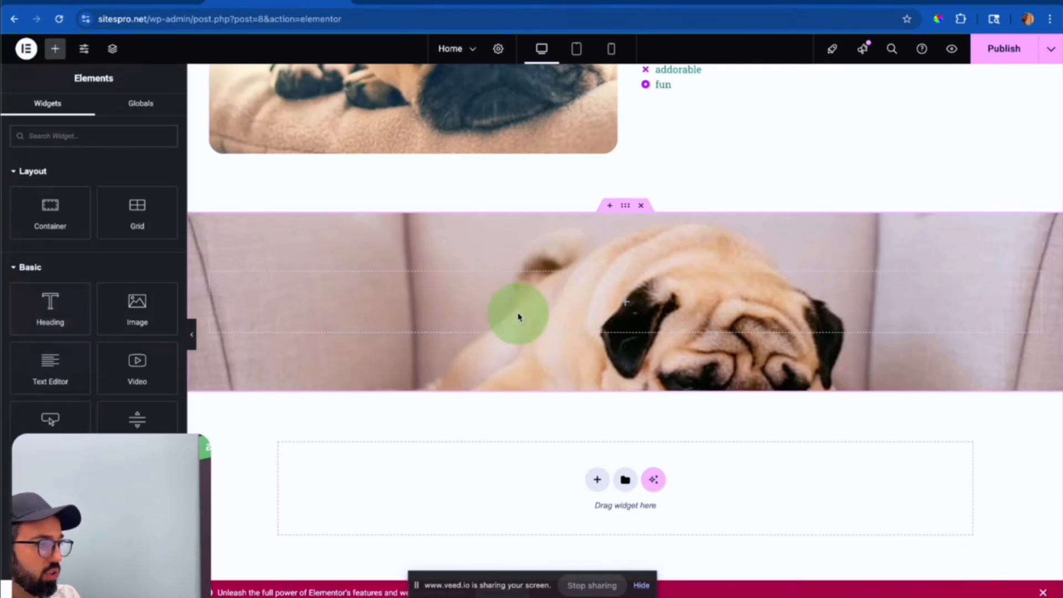
{"action": "scroll", "coordinate": [518, 316], "scroll_direction": "up", "scroll_amount": 10}
{"action": "scroll", "coordinate": [518, 317], "scroll_direction": "down", "scroll_amount": 2}
{"action": "scroll", "coordinate": [637, 260], "scroll_direction": "down", "scroll_amount": 4}
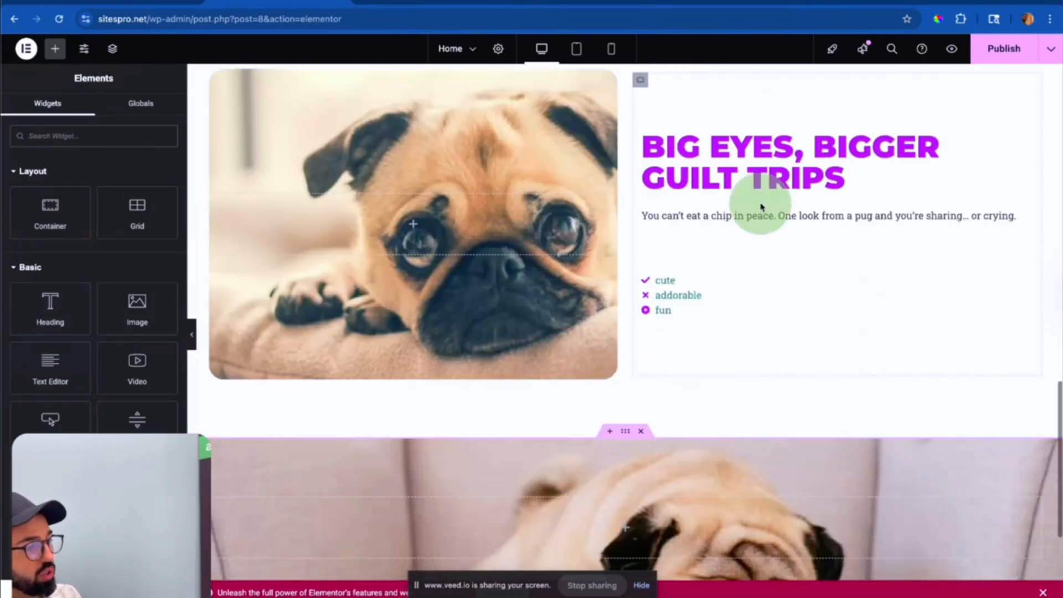
{"action": "scroll", "coordinate": [759, 208], "scroll_direction": "up", "scroll_amount": 20}
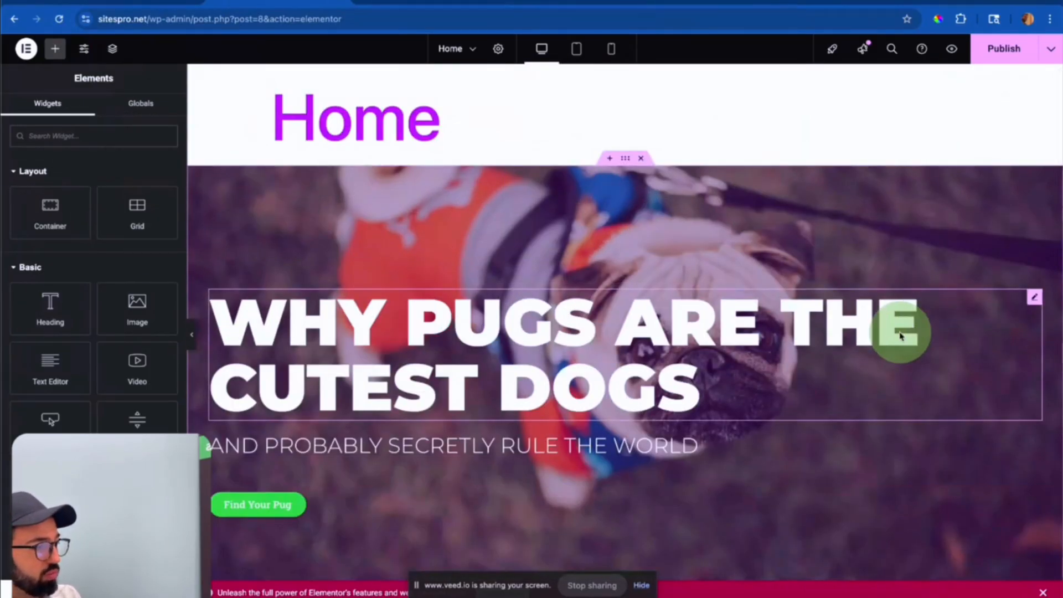
{"action": "right_click", "coordinate": [582, 324]}
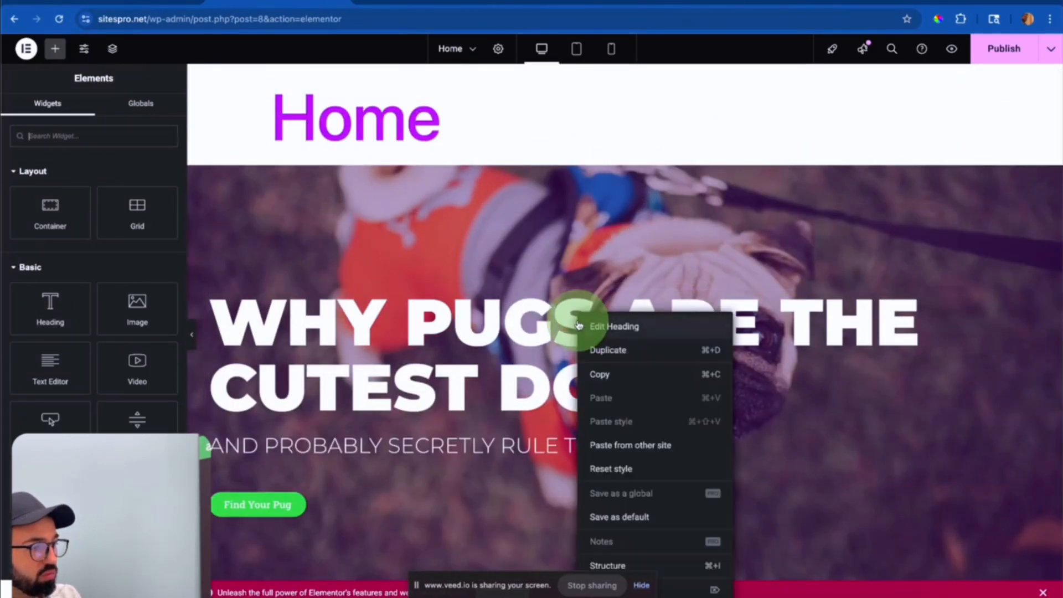
{"action": "left_click", "coordinate": [595, 374]}
{"action": "scroll", "coordinate": [607, 432], "scroll_direction": "down", "scroll_amount": 1}
{"action": "scroll", "coordinate": [607, 432], "scroll_direction": "down", "scroll_amount": 10}
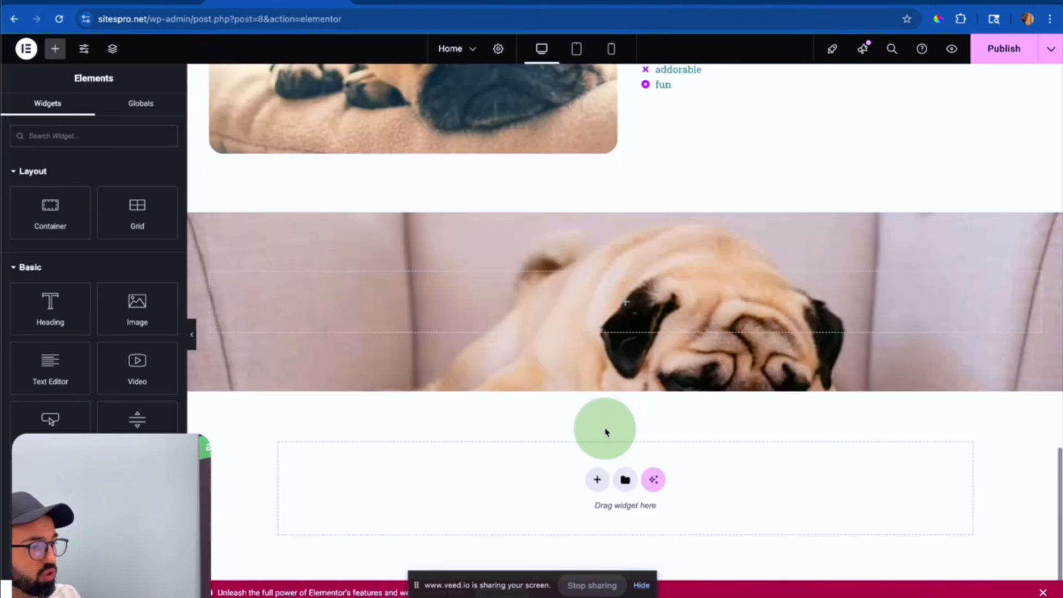
{"action": "right_click", "coordinate": [625, 313]}
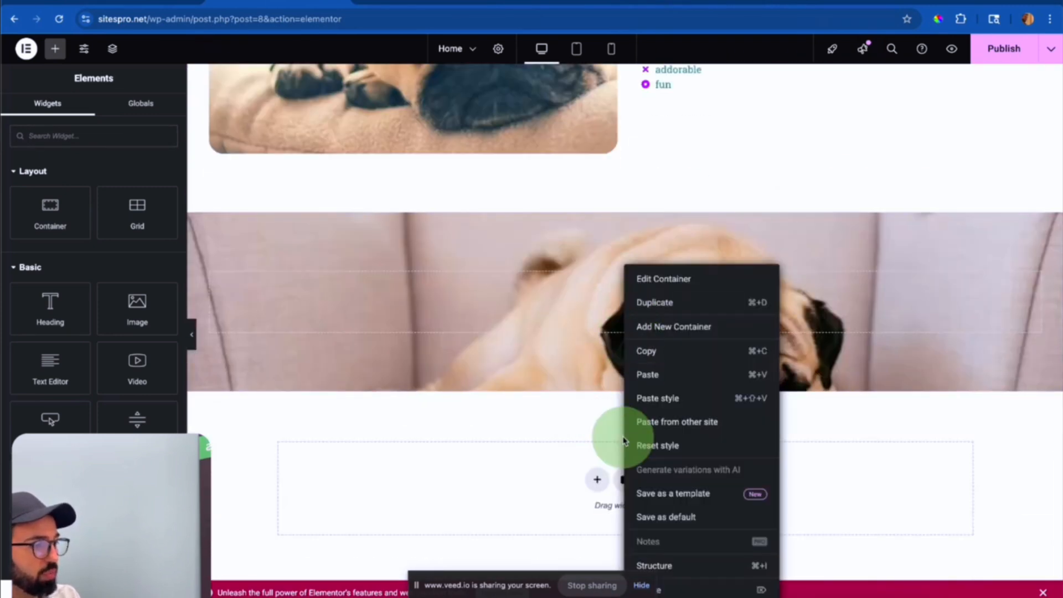
{"action": "left_click", "coordinate": [672, 375]}
Change the pasted heading's title to "Professional Nappers" and centre-align it.
{"action": "left_click", "coordinate": [33, 213]}
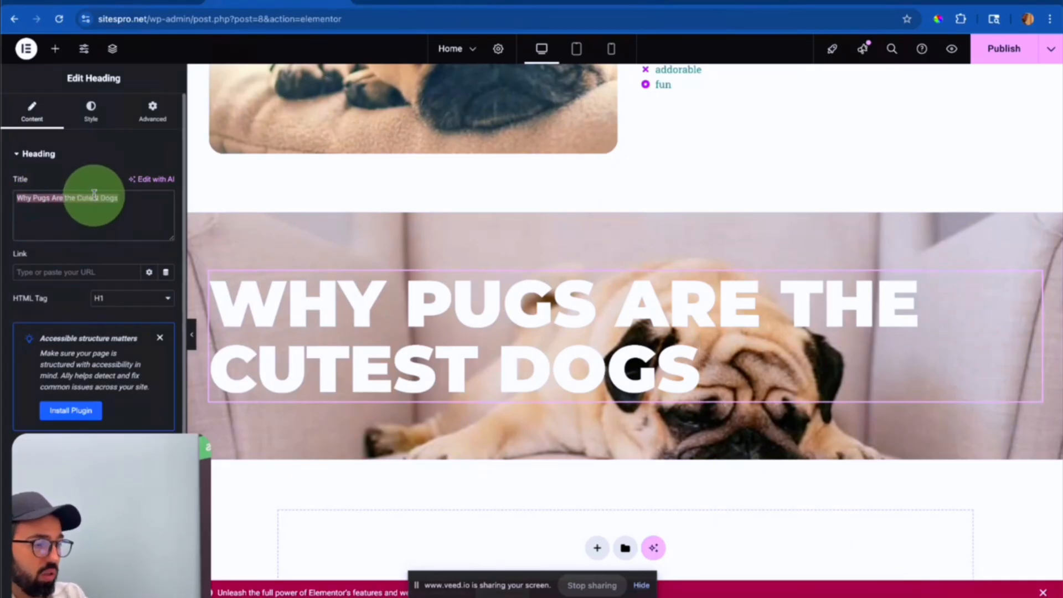
{"action": "key", "text": "ctrl+v"}
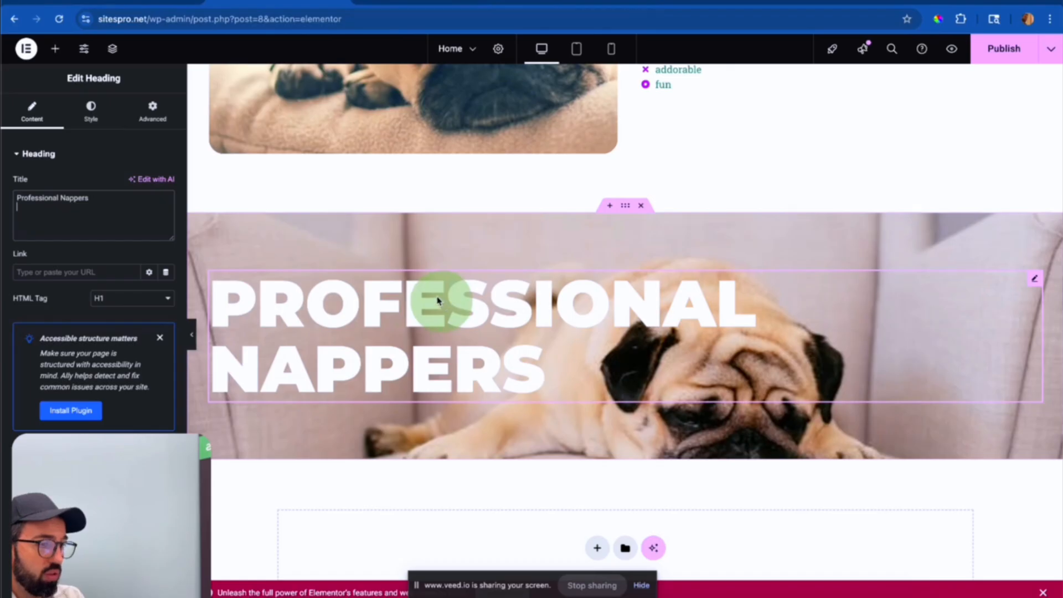
{"action": "left_click", "coordinate": [91, 110]}
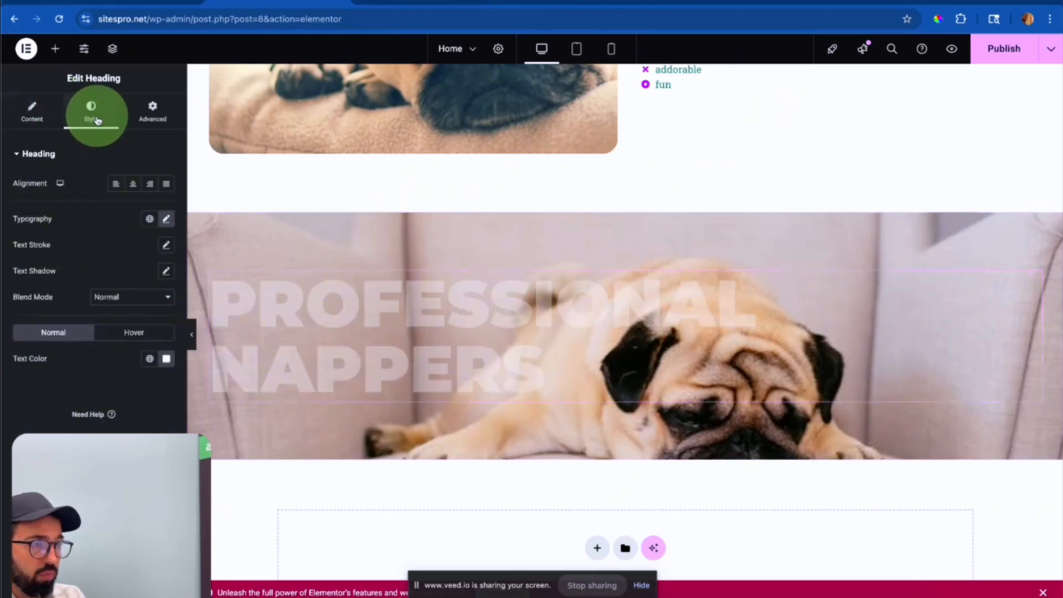
{"action": "left_click", "coordinate": [131, 183]}
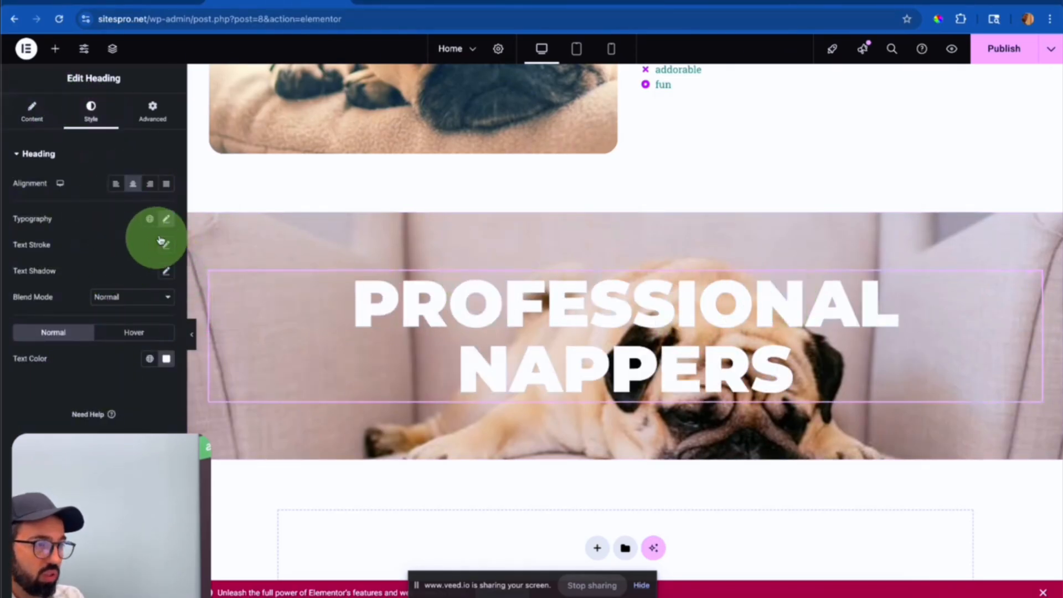
Set the "Professional Nappers" heading's font size to 60 px.
{"action": "left_click", "coordinate": [166, 219]}
{"action": "double_click", "coordinate": [144, 316]}
{"action": "type", "text": "53"}
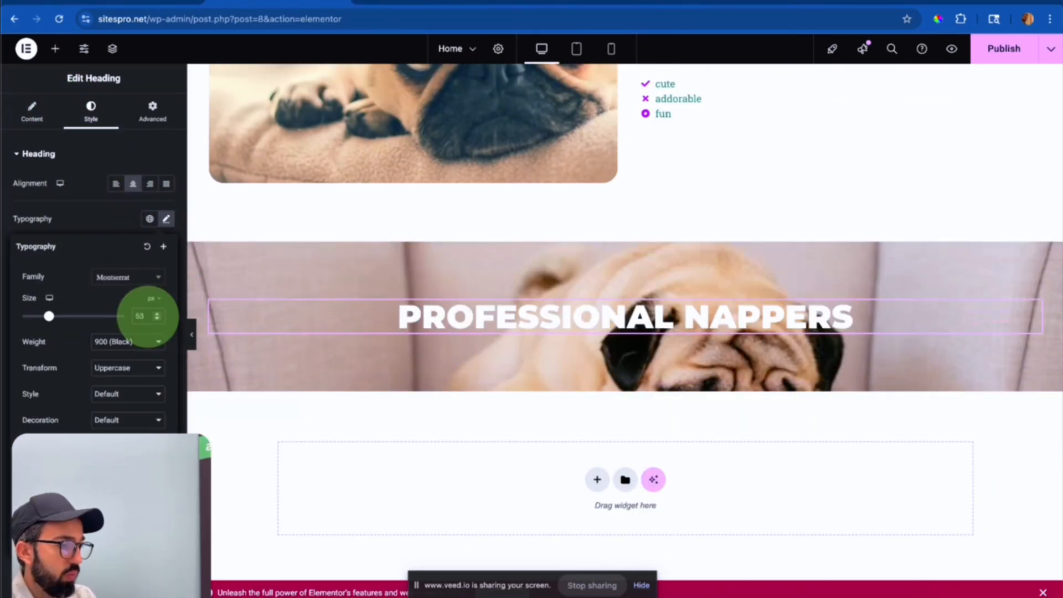
{"action": "key", "text": "Up"}
{"action": "key", "text": "Up"}
{"action": "key", "text": "Up"}
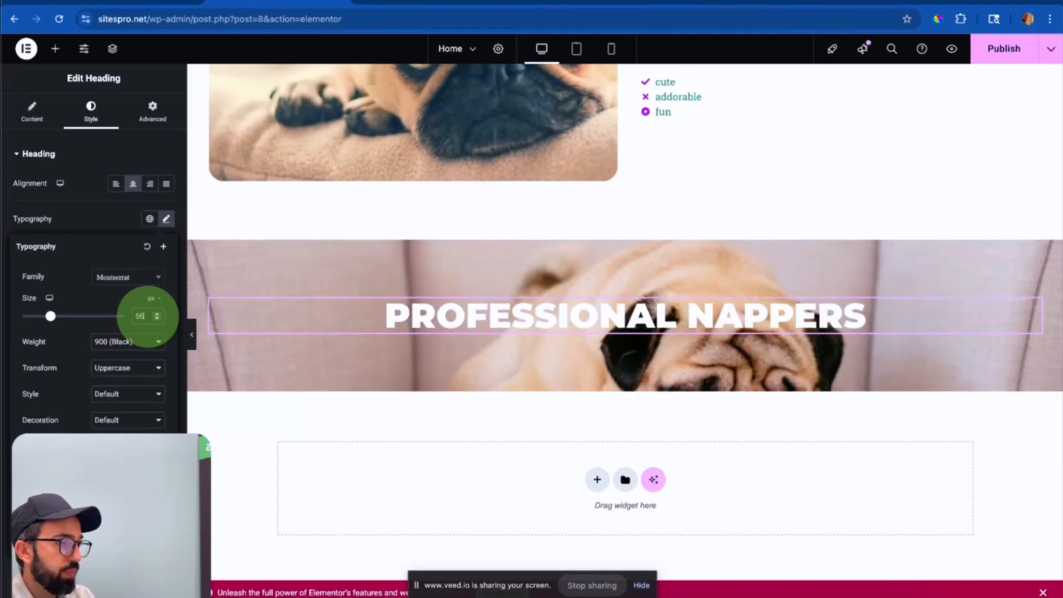
{"action": "key", "text": "Up"}
{"action": "key", "text": "Up"}
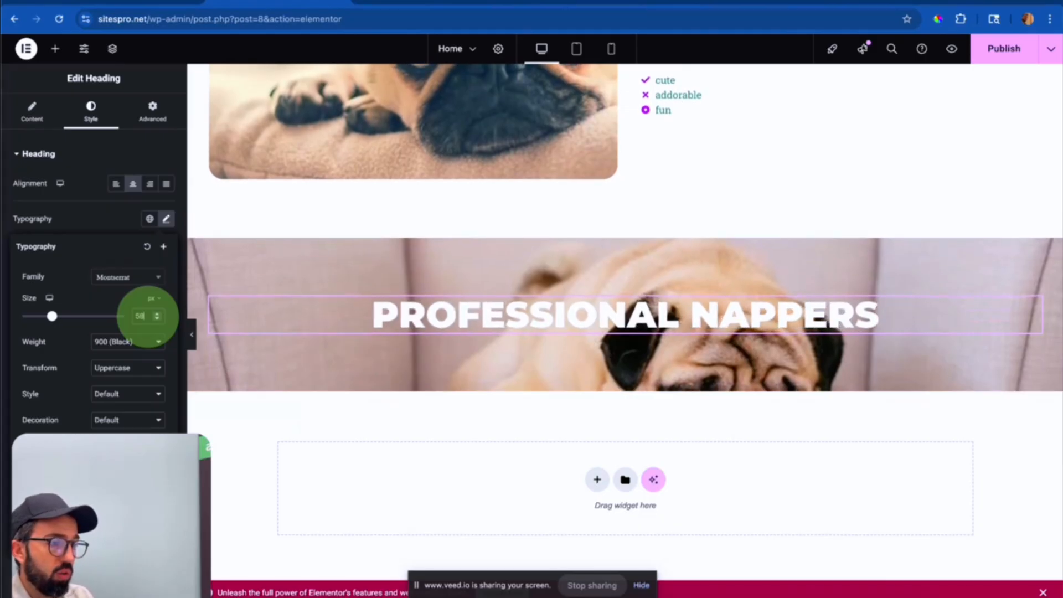
{"action": "key", "text": "Up"}
{"action": "key", "text": "Up"}
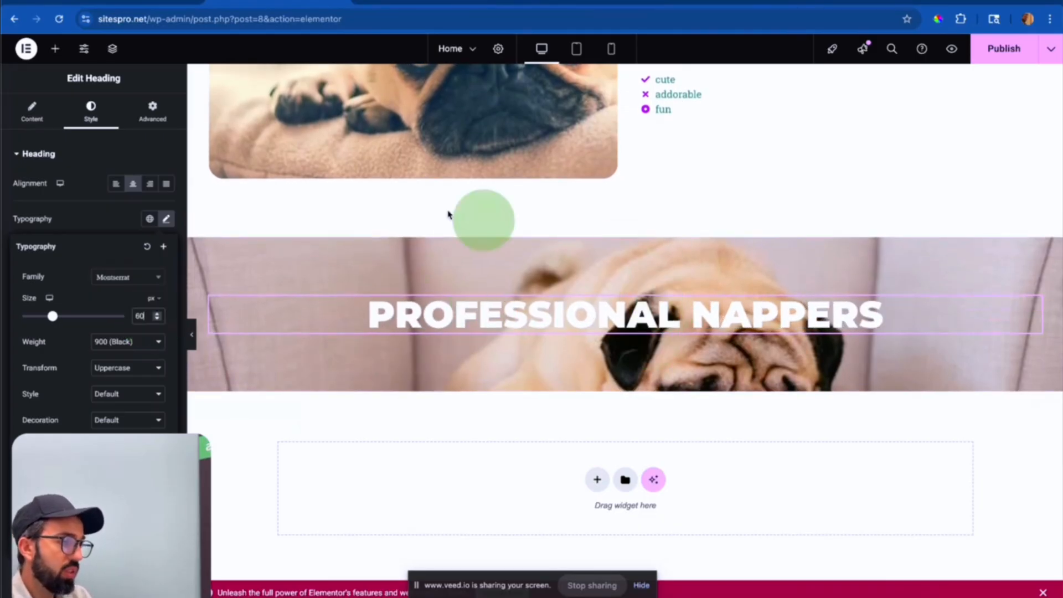
Enlarge the "Professional Nappers" heading's font size until the title spans two lines across the sleeping-pug section.
{"action": "scroll", "coordinate": [409, 292], "scroll_direction": "up", "scroll_amount": 15}
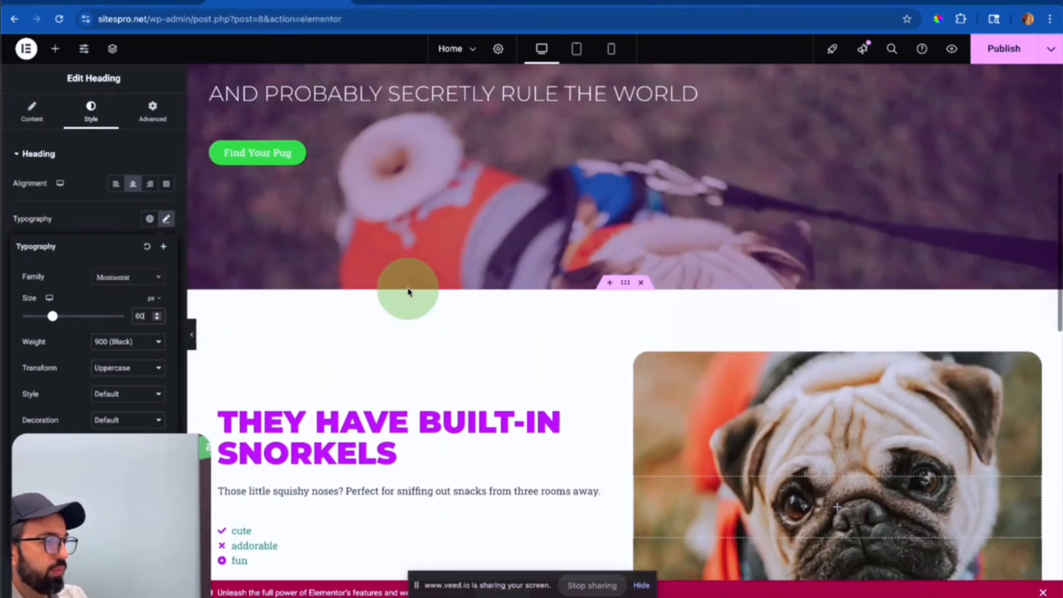
{"action": "scroll", "coordinate": [408, 291], "scroll_direction": "down", "scroll_amount": 10}
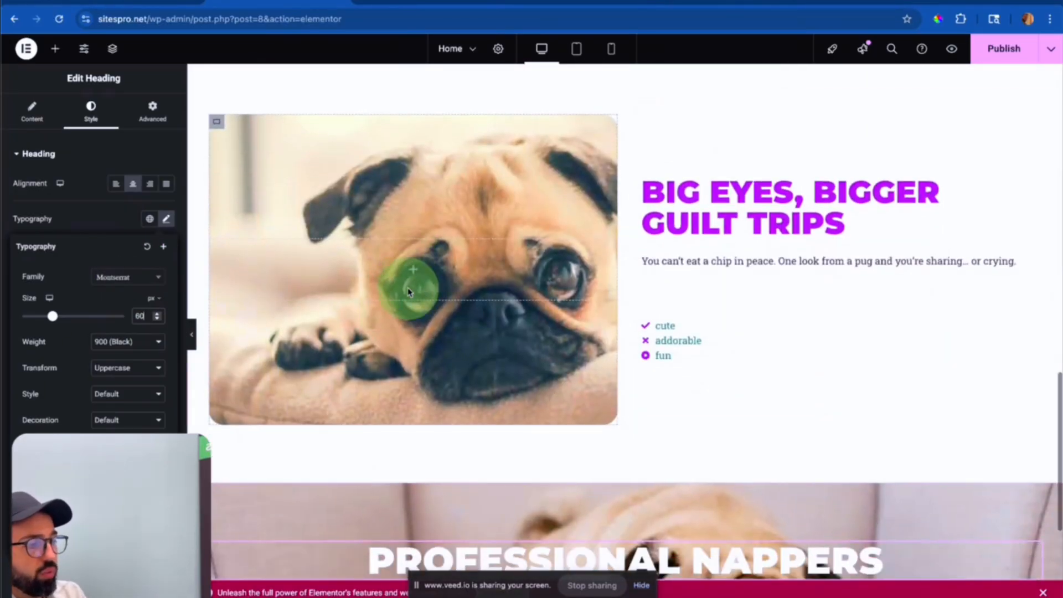
{"action": "scroll", "coordinate": [408, 292], "scroll_direction": "down", "scroll_amount": 3}
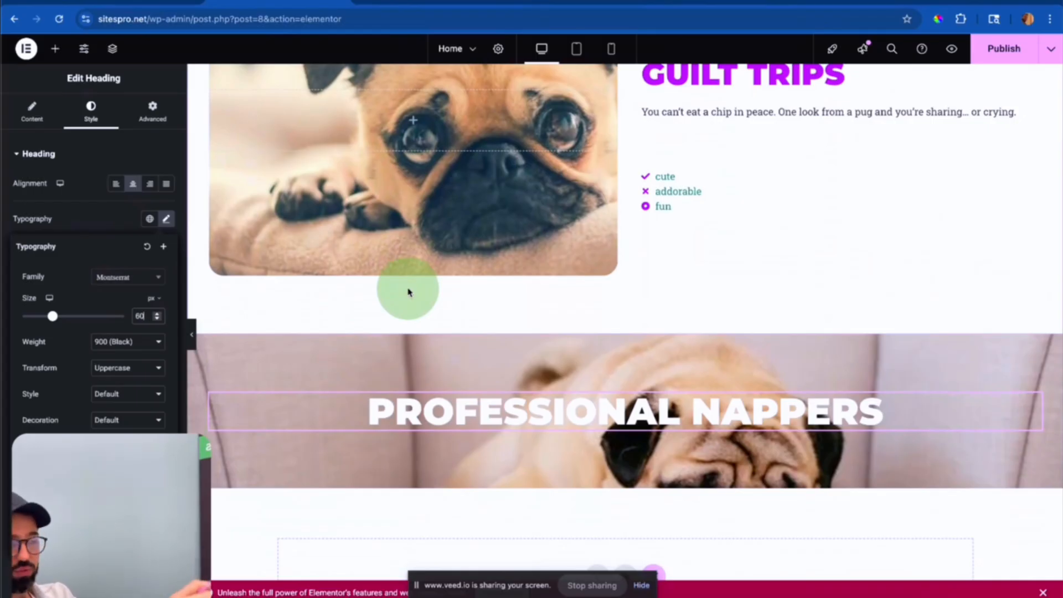
{"action": "scroll", "coordinate": [408, 292], "scroll_direction": "down", "scroll_amount": 2}
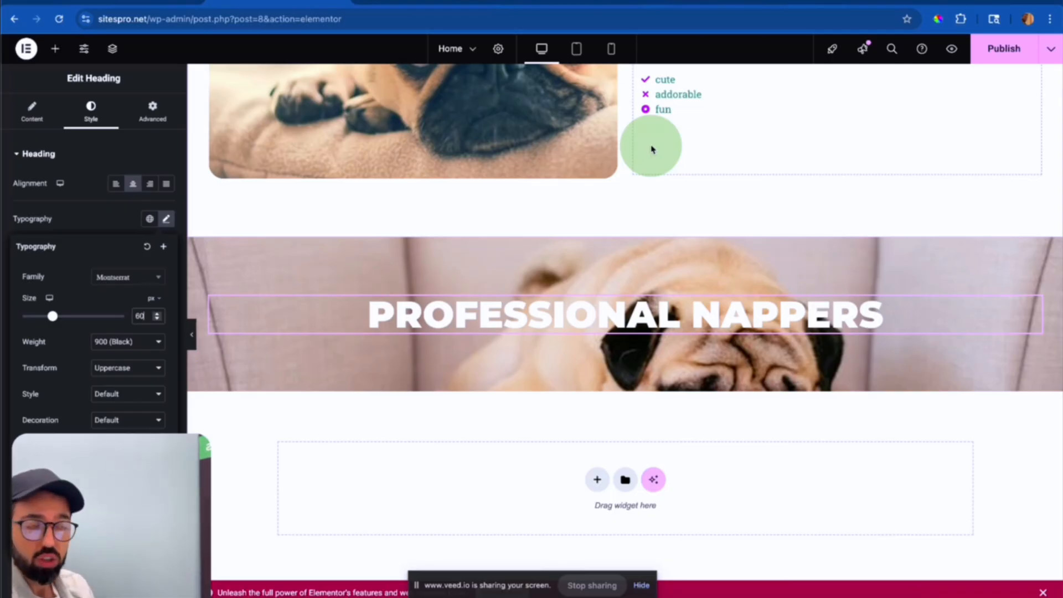
{"action": "left_click", "coordinate": [626, 319]}
{"action": "left_click", "coordinate": [167, 220]}
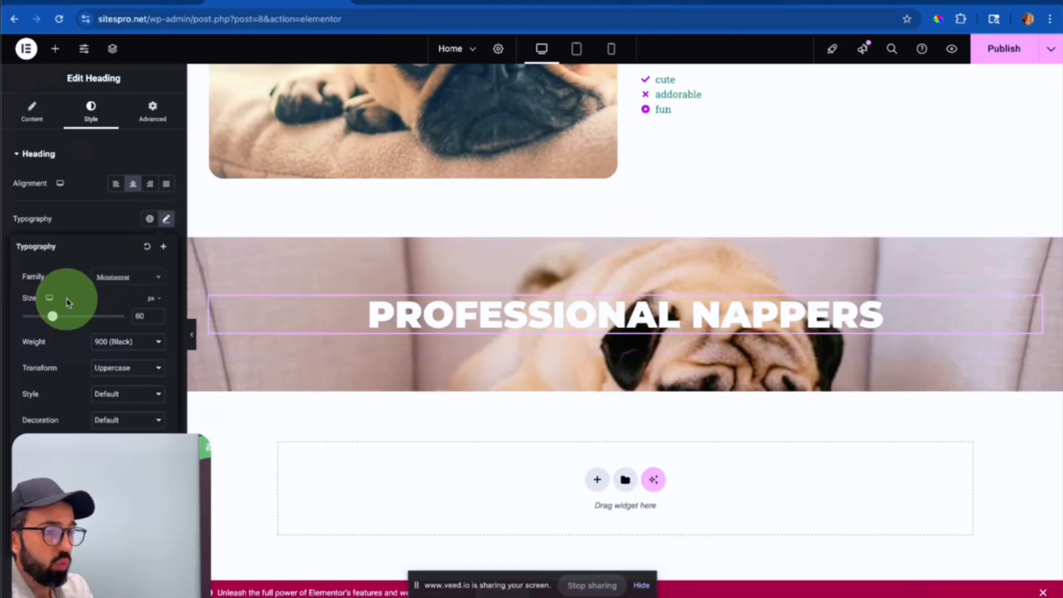
{"action": "left_click_drag", "start_coordinate": [52, 316], "coordinate": [91, 310]}
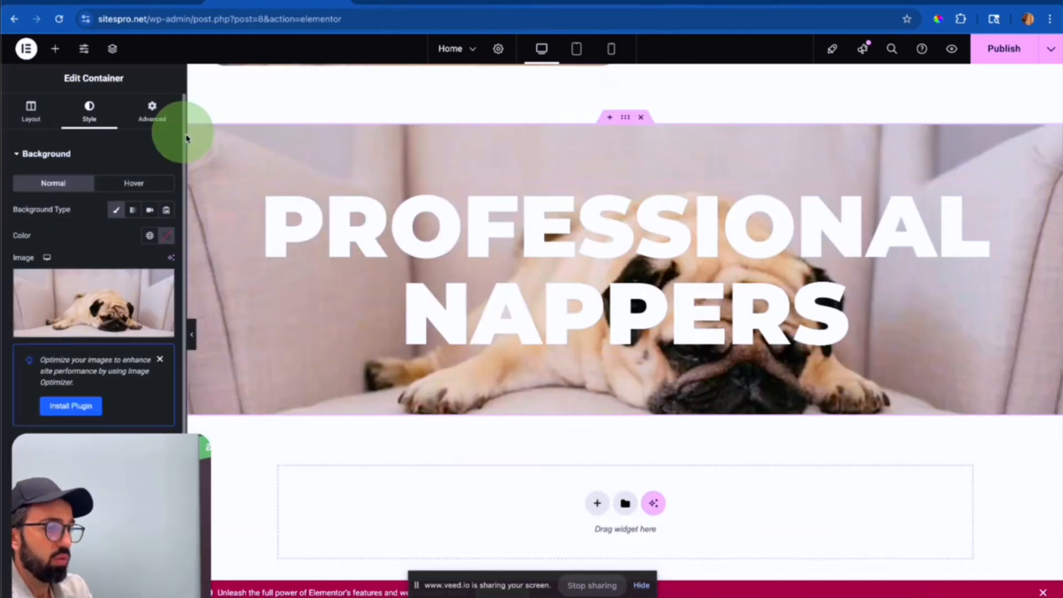
Preview the page layout at full width from the "Professional Nappers" section up to the hero, then restore the editing view.
{"action": "left_click", "coordinate": [194, 334]}
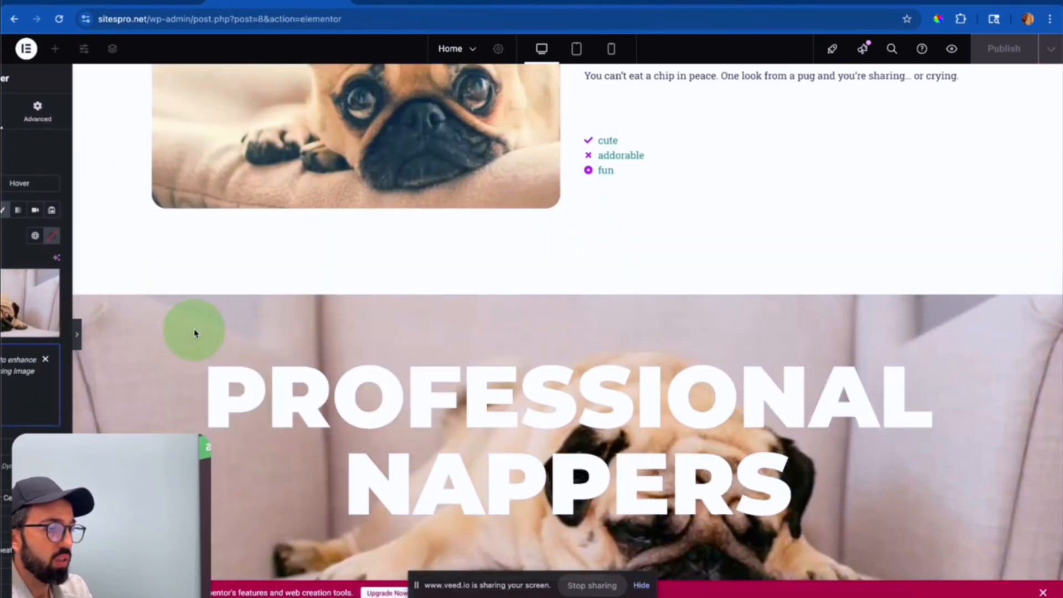
{"action": "scroll", "coordinate": [460, 325], "scroll_direction": "up", "scroll_amount": 15}
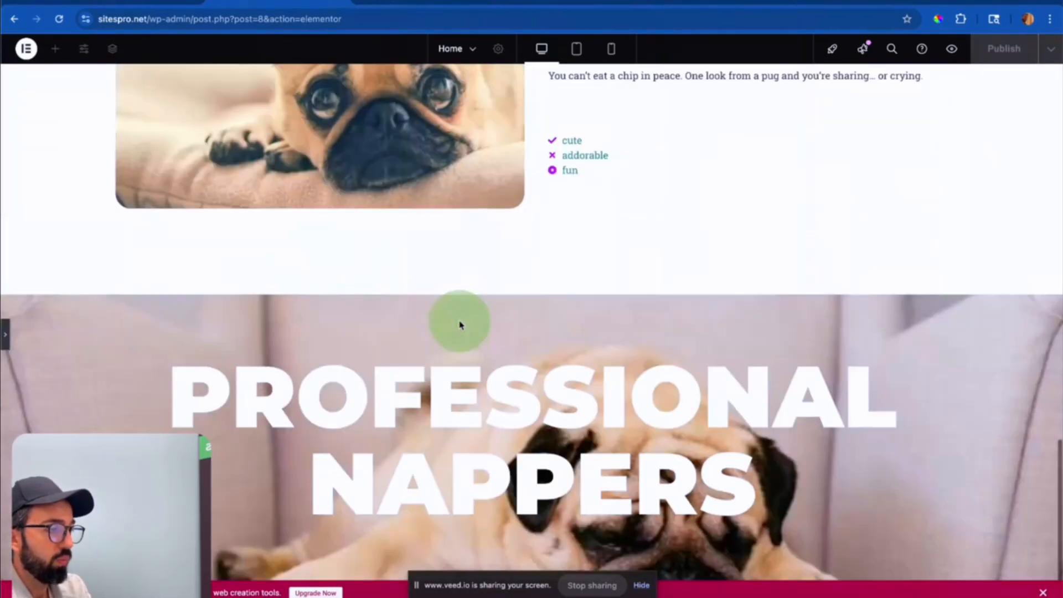
{"action": "scroll", "coordinate": [459, 325], "scroll_direction": "up", "scroll_amount": 15}
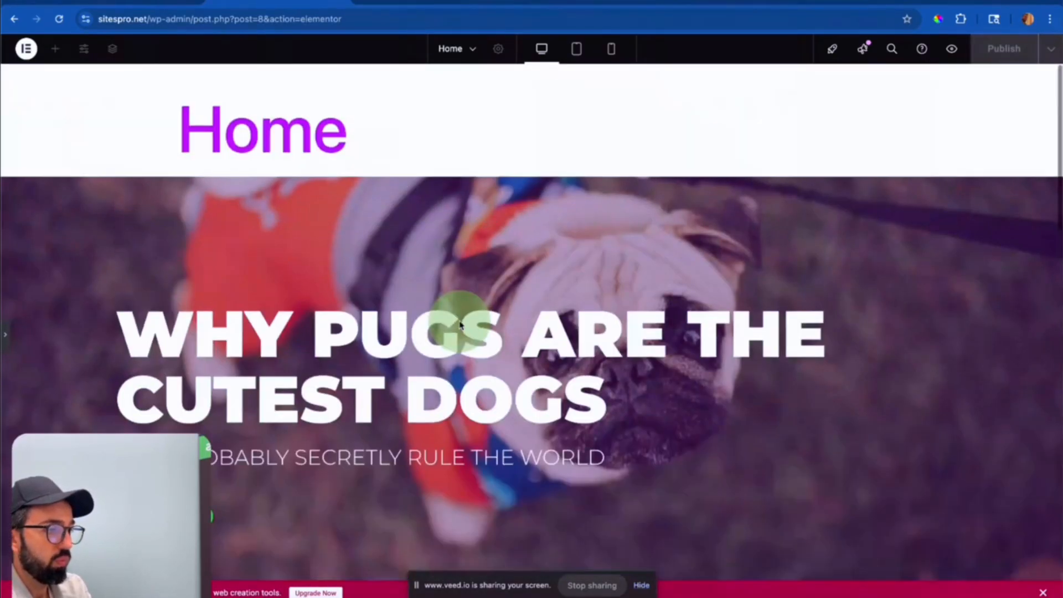
{"action": "left_click", "coordinate": [7, 335]}
{"action": "scroll", "coordinate": [498, 311], "scroll_direction": "down", "scroll_amount": 10}
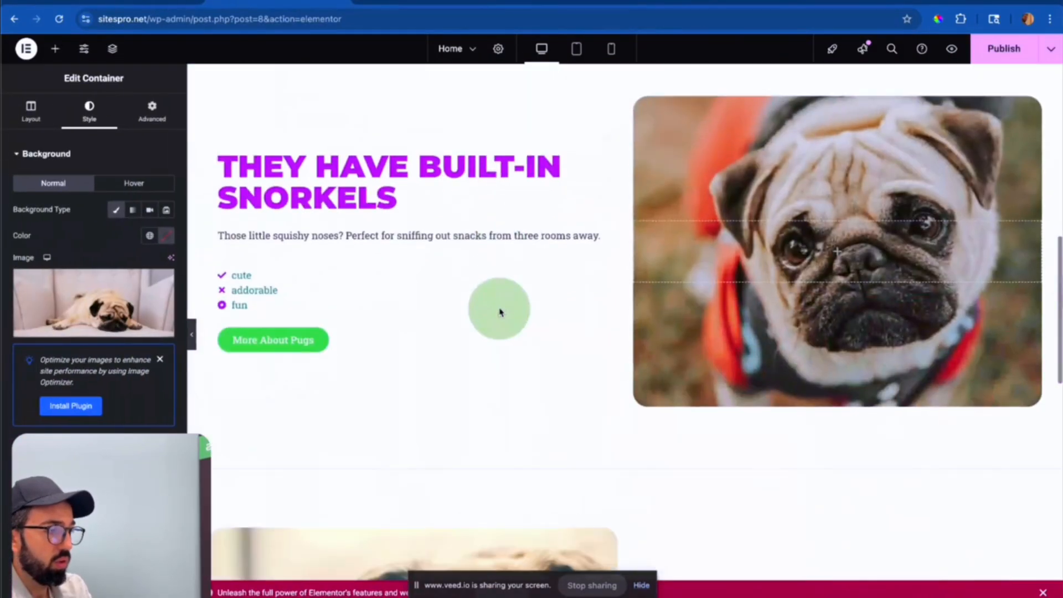